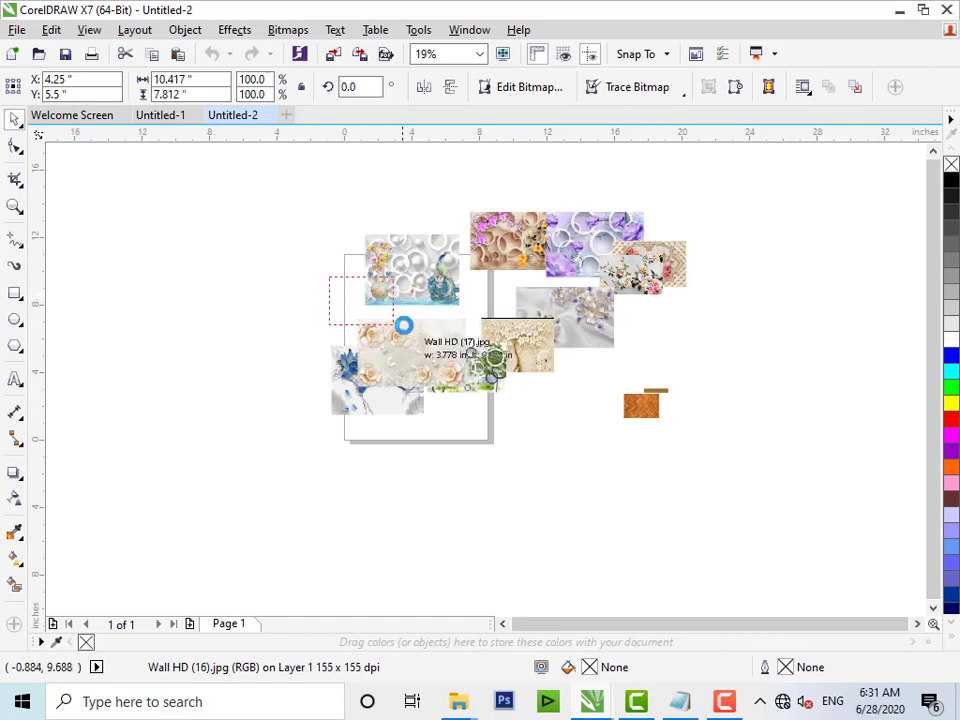
Step: Place the imported wallpaper images Wall HD (18) to Wall HD (22) along and above the upper part of the page
drag(301, 235, 385, 275)
click(403, 193)
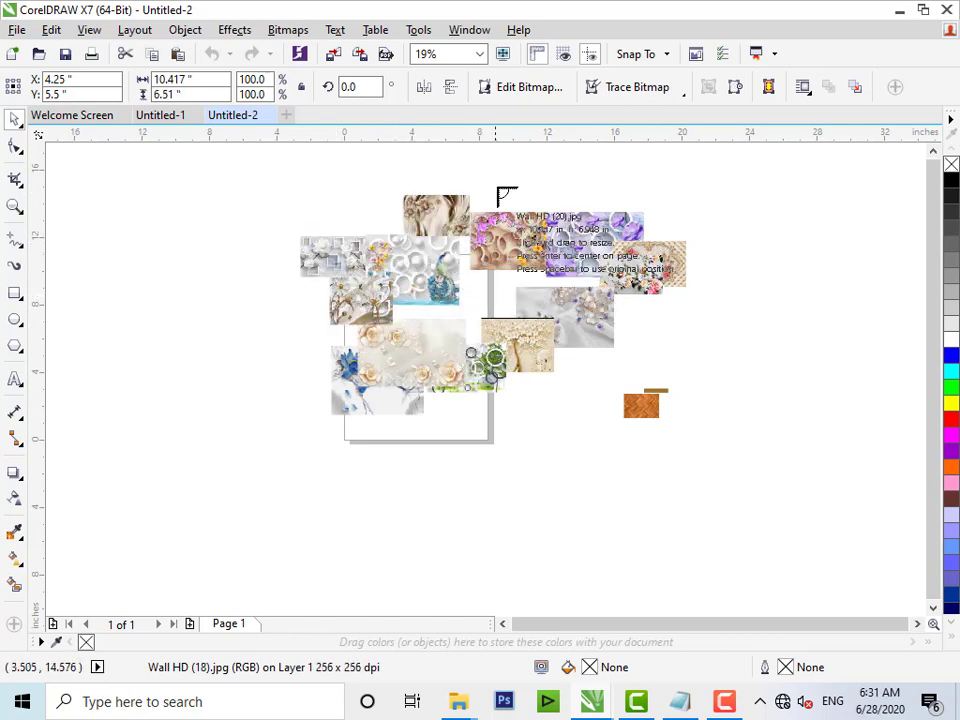
click(498, 188)
click(567, 187)
click(628, 187)
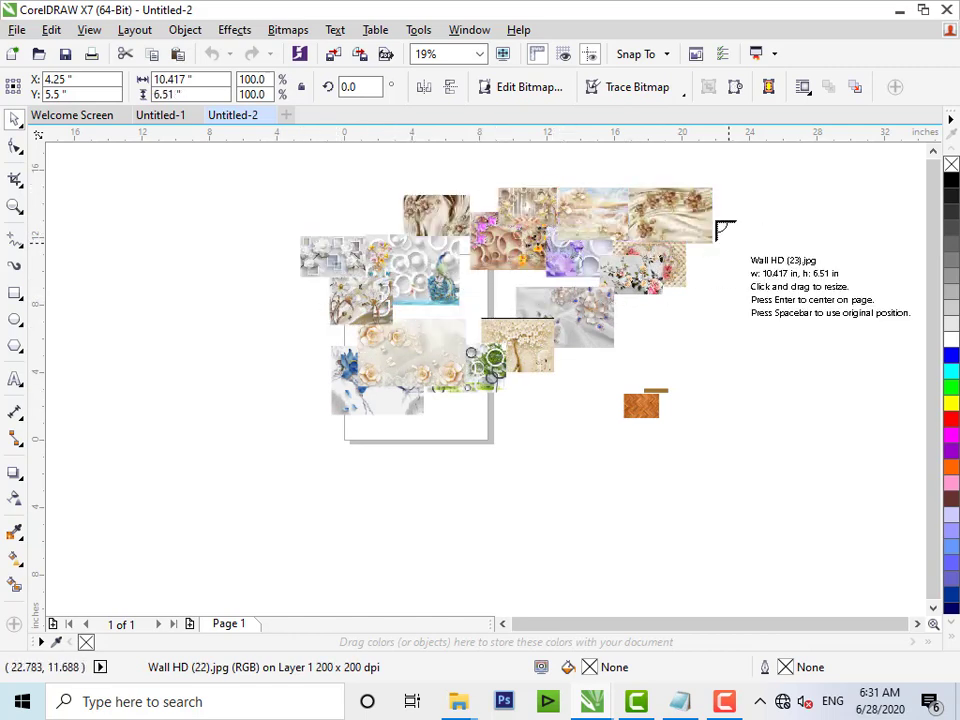
Step: Place the remaining imported wallpaper images, from Wall HD (23) onward, in the empty area to the right of the page
drag(731, 184, 808, 232)
click(736, 254)
drag(680, 311, 751, 355)
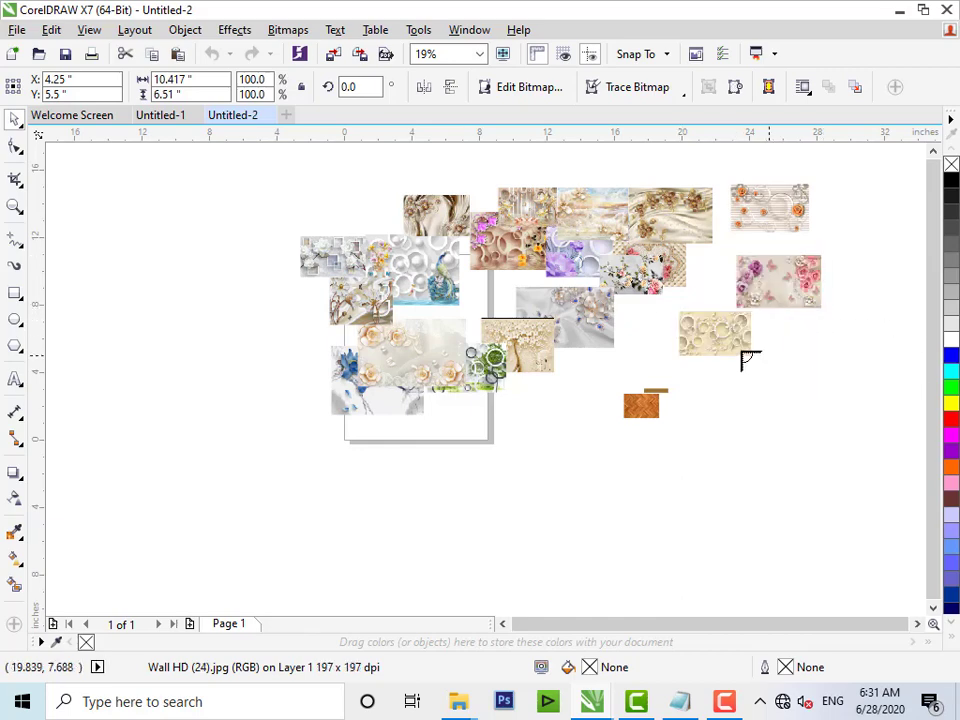
drag(648, 318, 690, 345)
drag(691, 288, 776, 330)
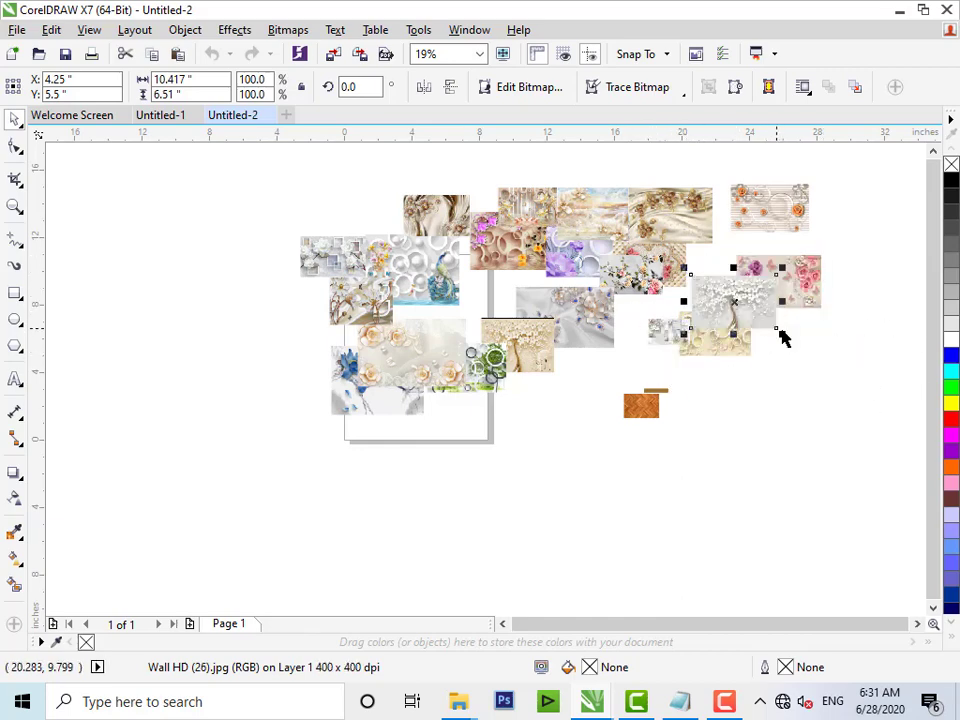
click(785, 366)
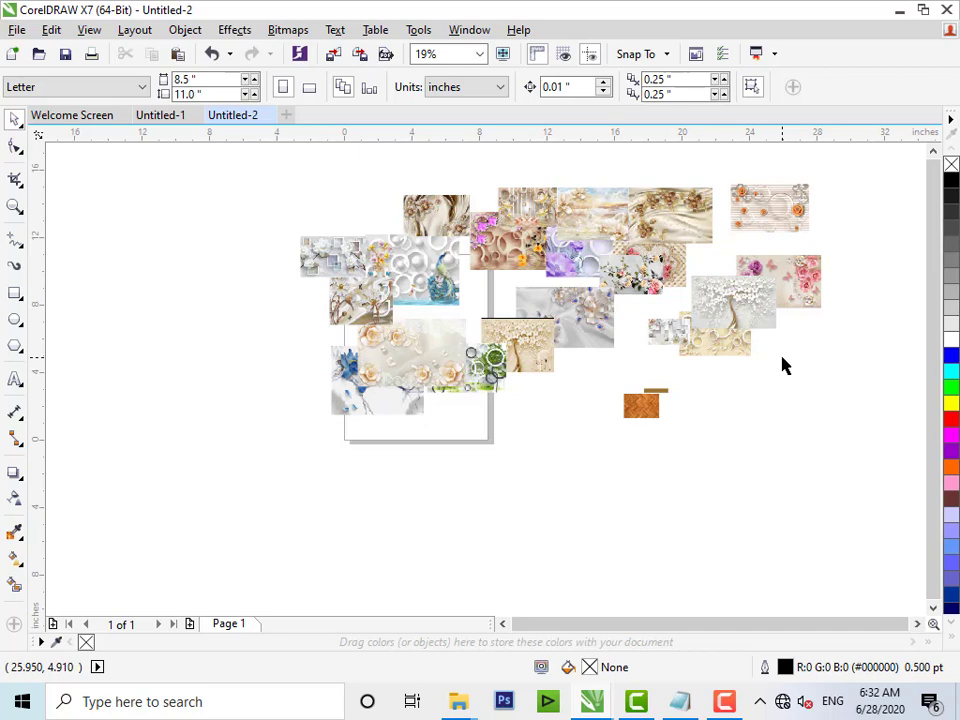
Step: Move the wallpaper images covering the page out to its right and below it, keeping only Wall HD (18) beside it
drag(465, 371, 634, 565)
drag(373, 389, 512, 569)
drag(389, 295, 556, 185)
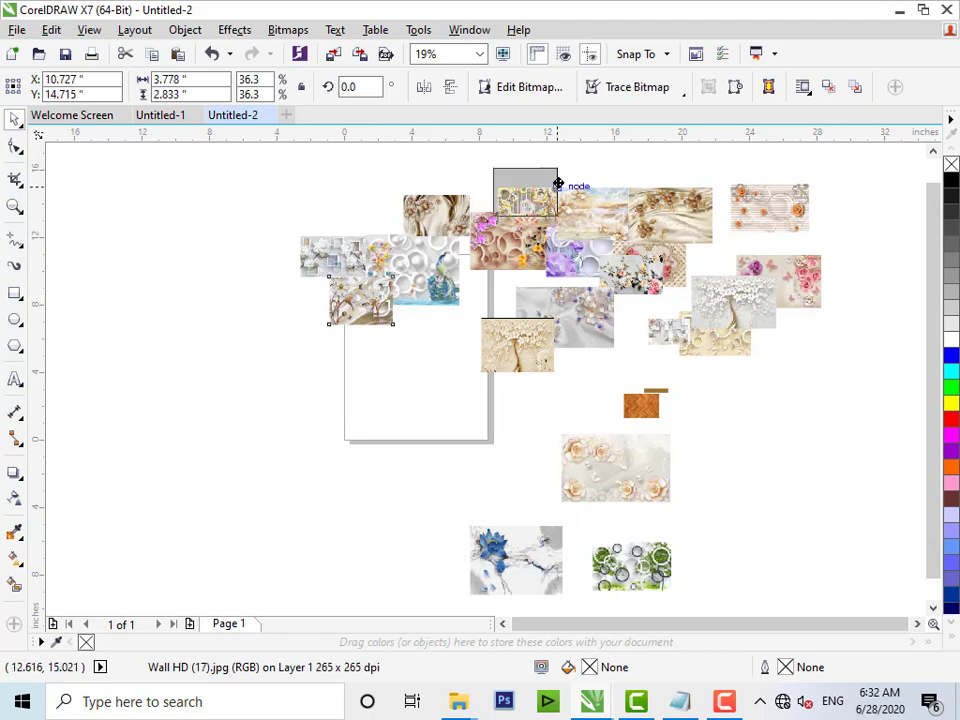
drag(412, 286, 605, 237)
drag(438, 222, 673, 193)
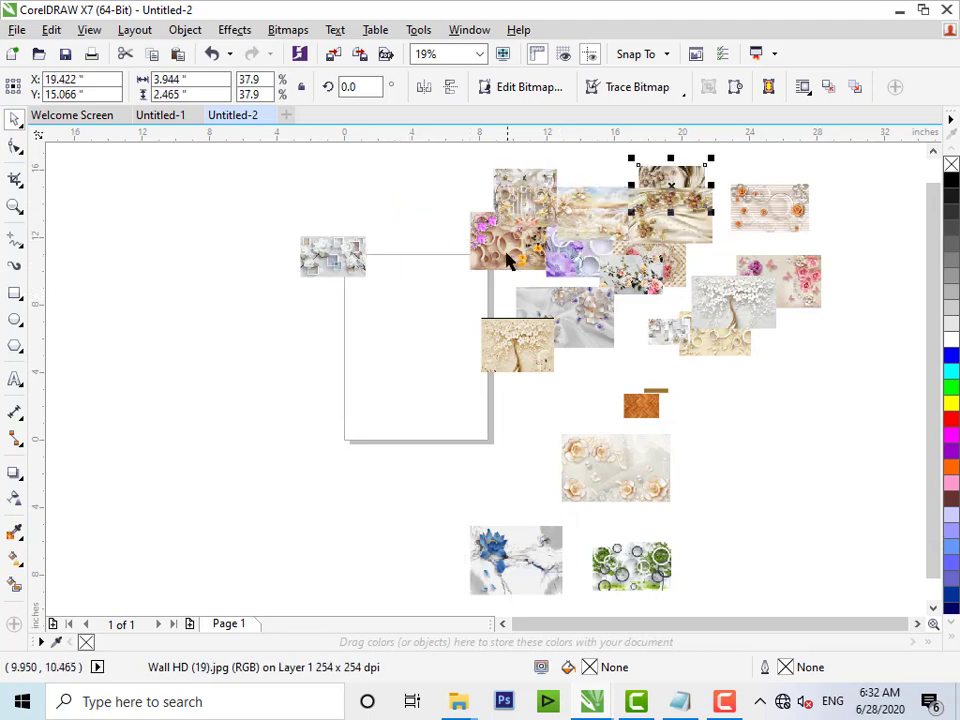
drag(507, 258, 646, 215)
drag(597, 312, 688, 279)
drag(538, 348, 685, 282)
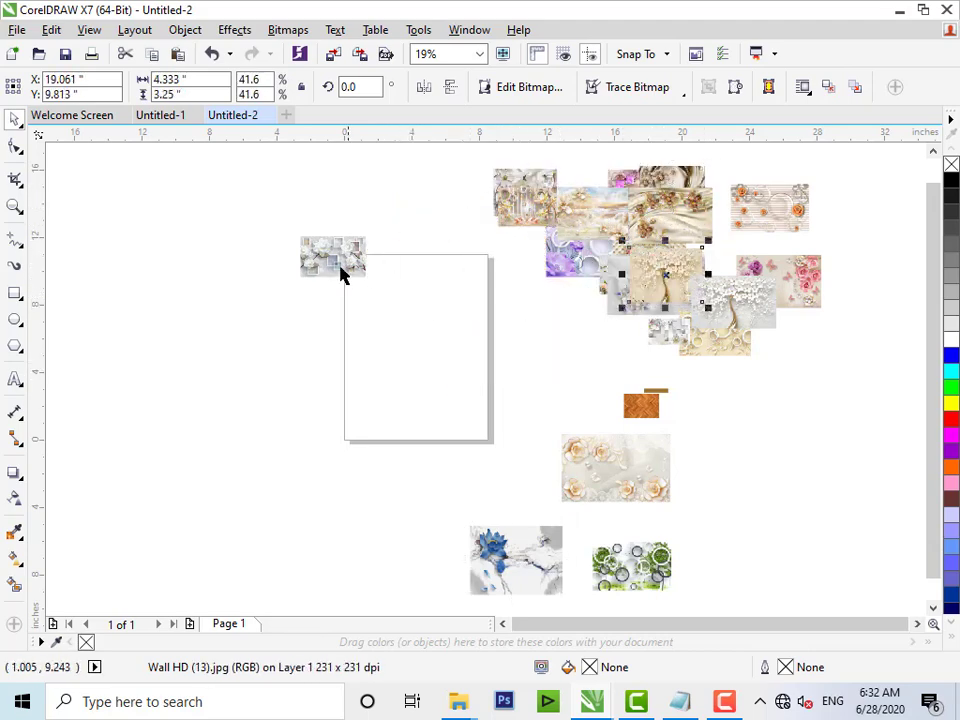
Step: Set the page to landscape and move the Wall HD (18) wallpaper onto its upper-left area
click(343, 272)
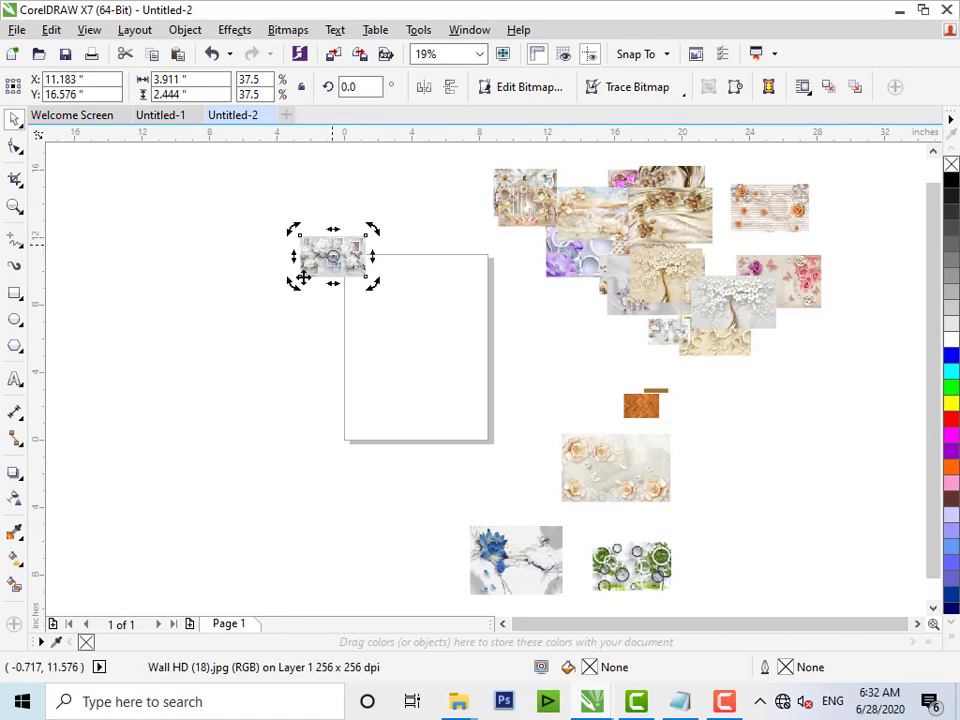
click(231, 332)
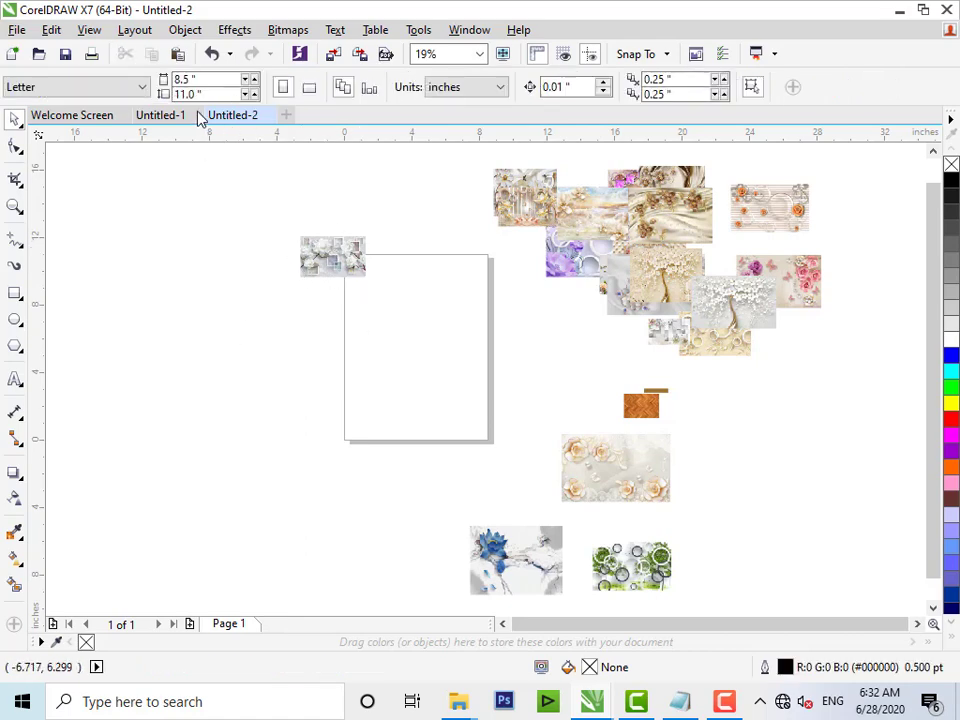
click(308, 87)
drag(334, 260, 377, 315)
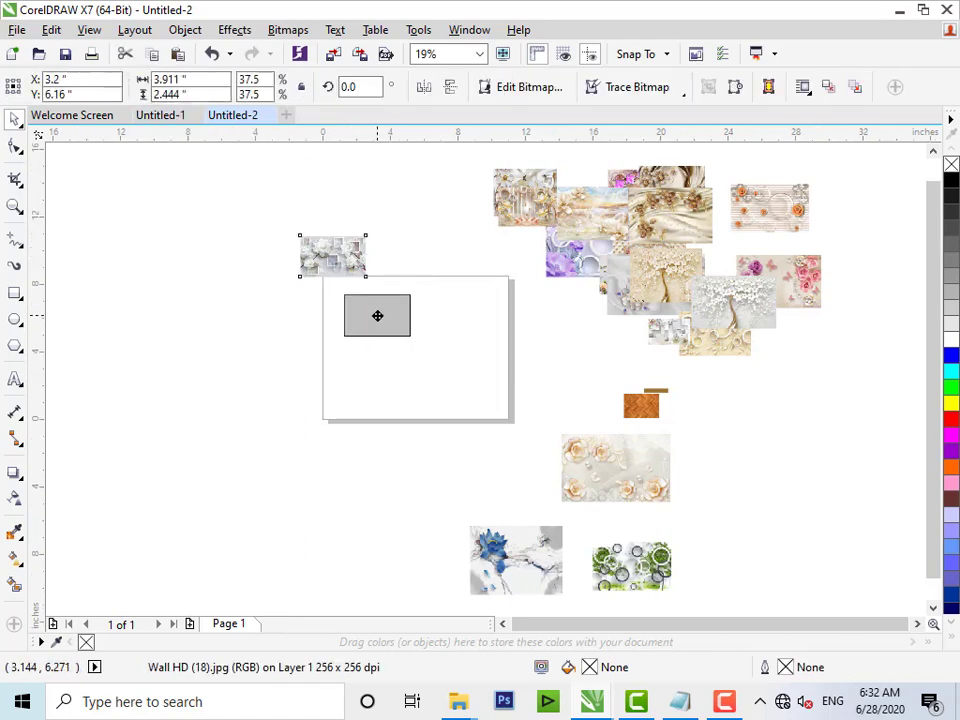
click(171, 253)
Step: Draw a rectangle about 10.22 by 6.28 inches across the page, around the wallpaper
click(15, 293)
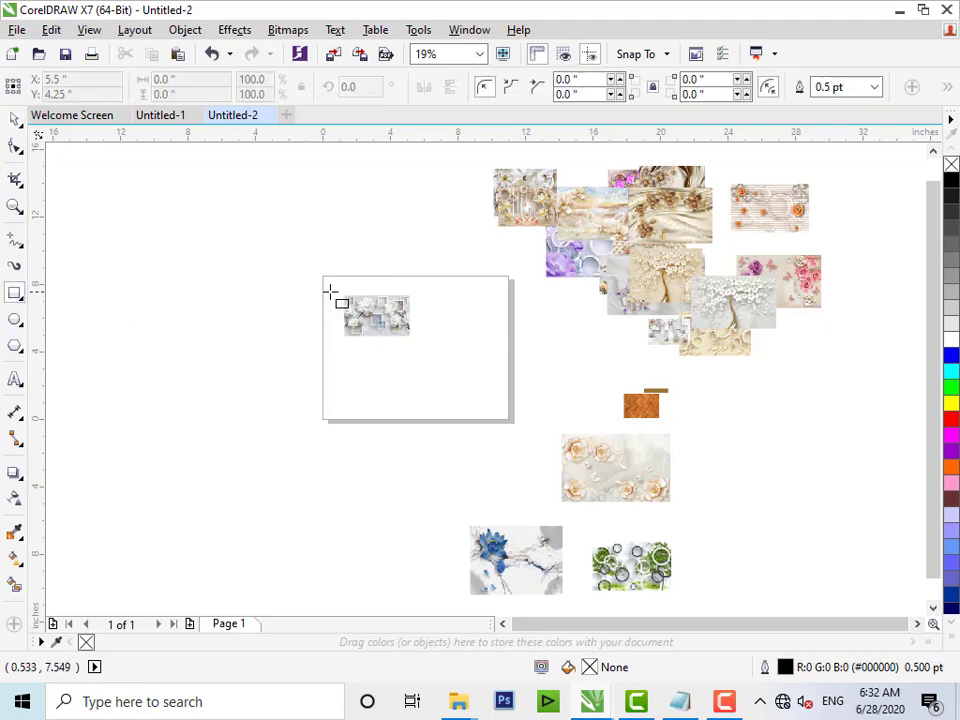
mouse_move(329, 291)
mouse_down()
mouse_move(451, 389)
mouse_move(503, 397)
mouse_move(295, 278)
mouse_up()
click(15, 207)
Step: Align the Wall HD (18) wallpaper to the rectangle's top-right corner and enlarge it to about 10.21 by 6.38 inches
click(13, 122)
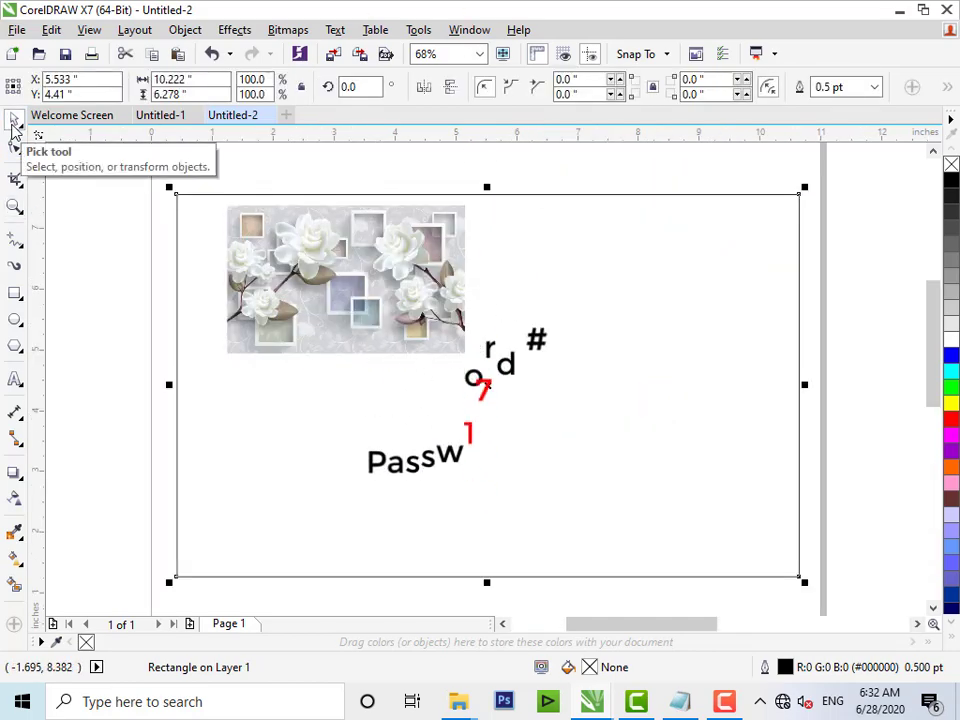
click(283, 277)
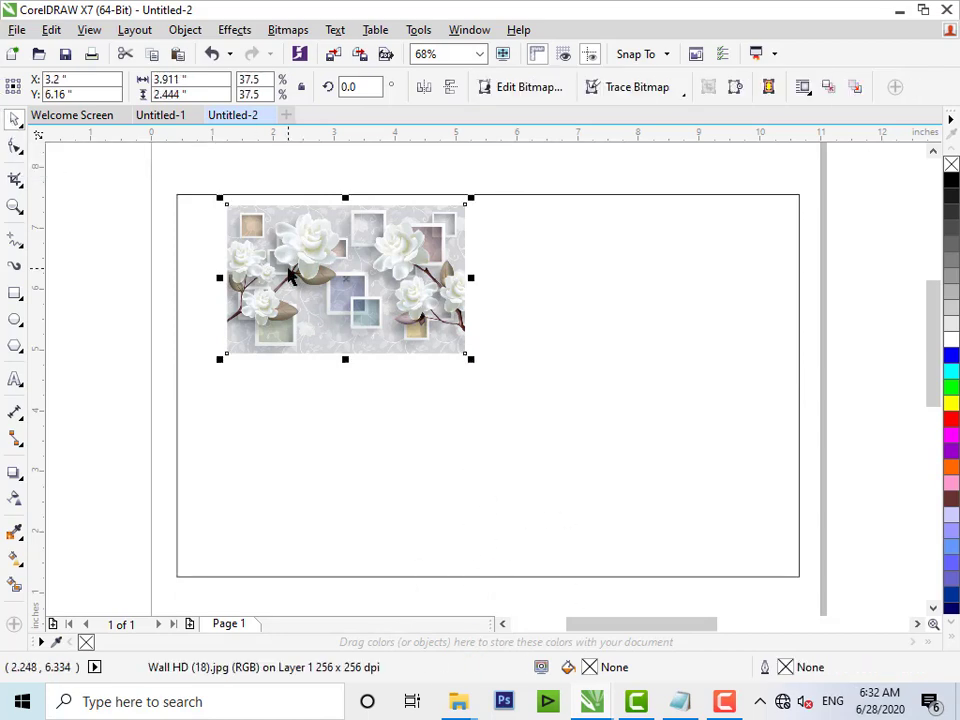
shift+click(583, 287)
key(r)
key(t)
click(561, 348)
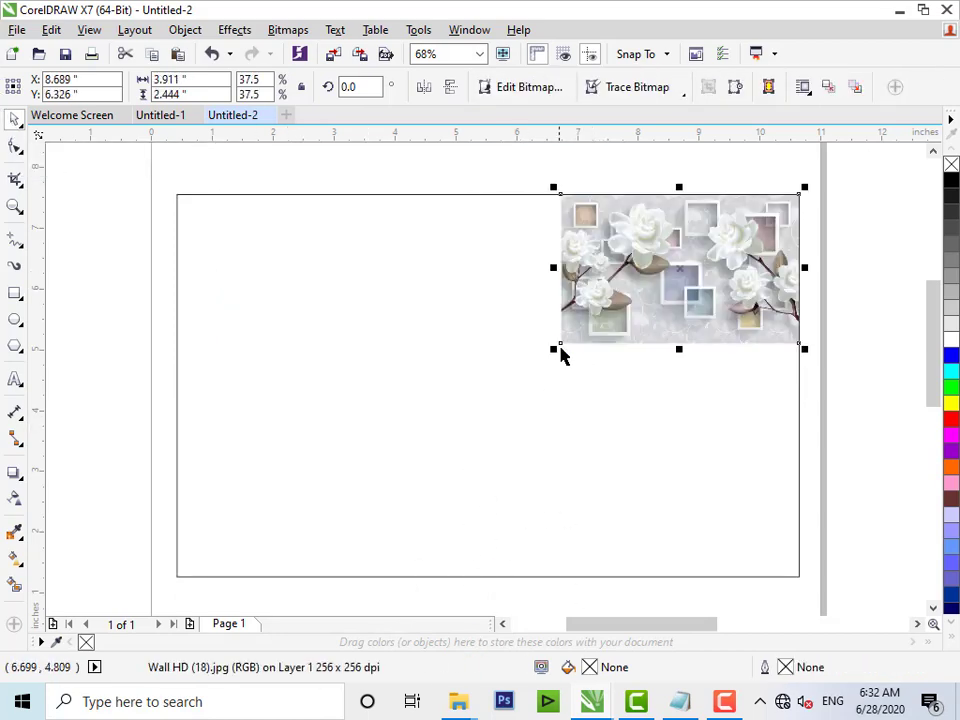
drag(557, 350, 172, 595)
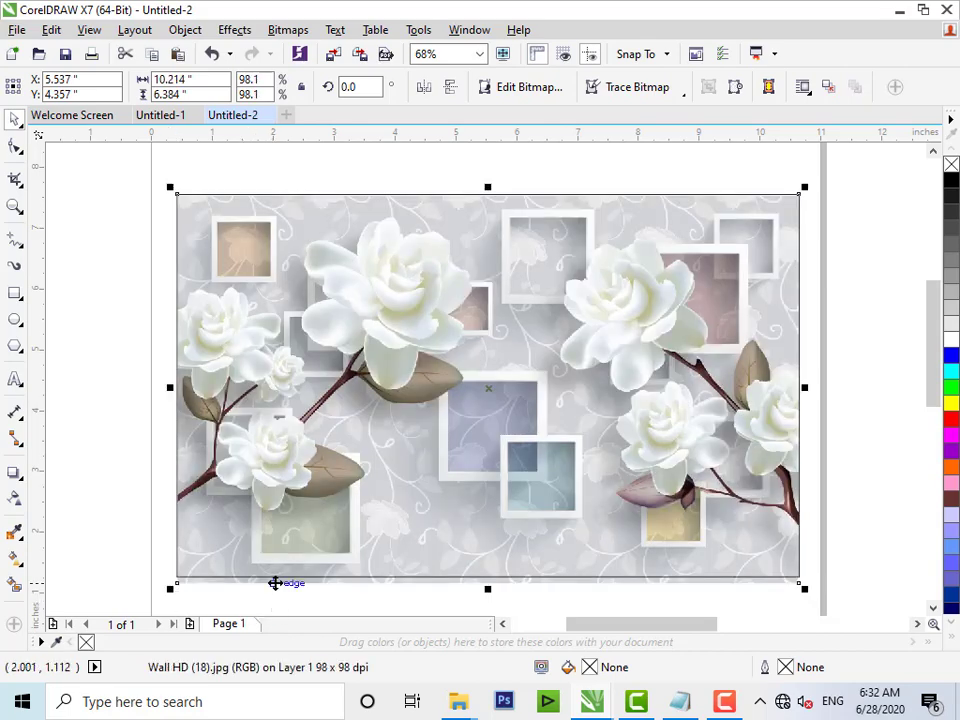
Step: PowerClip the wallpaper inside the rectangle and remove the rectangle's outline
right_click(275, 583)
click(330, 64)
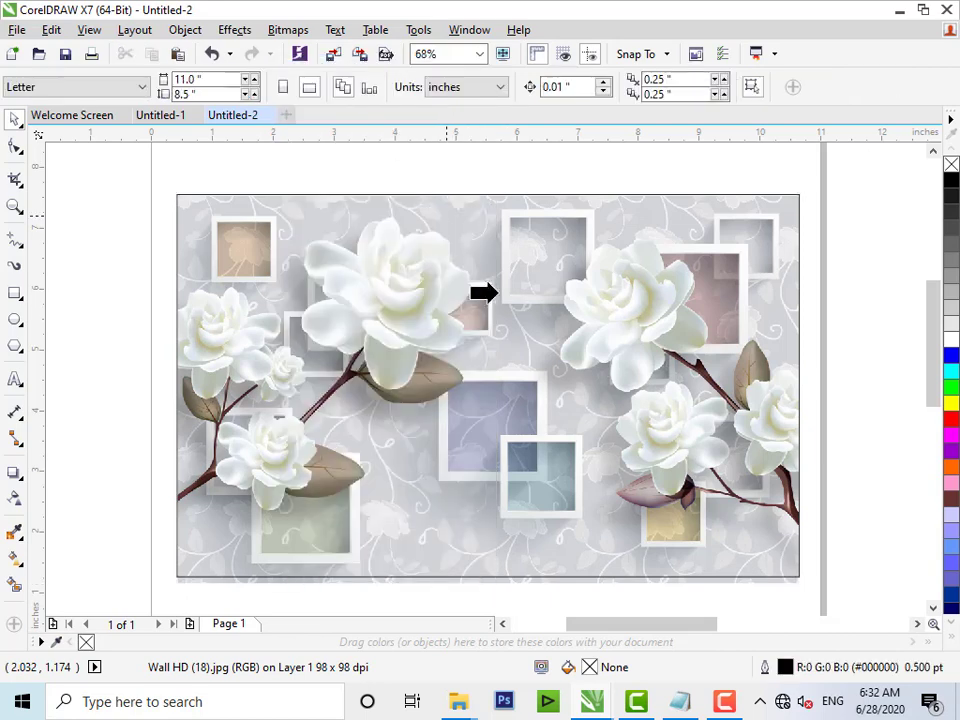
click(500, 296)
click(622, 183)
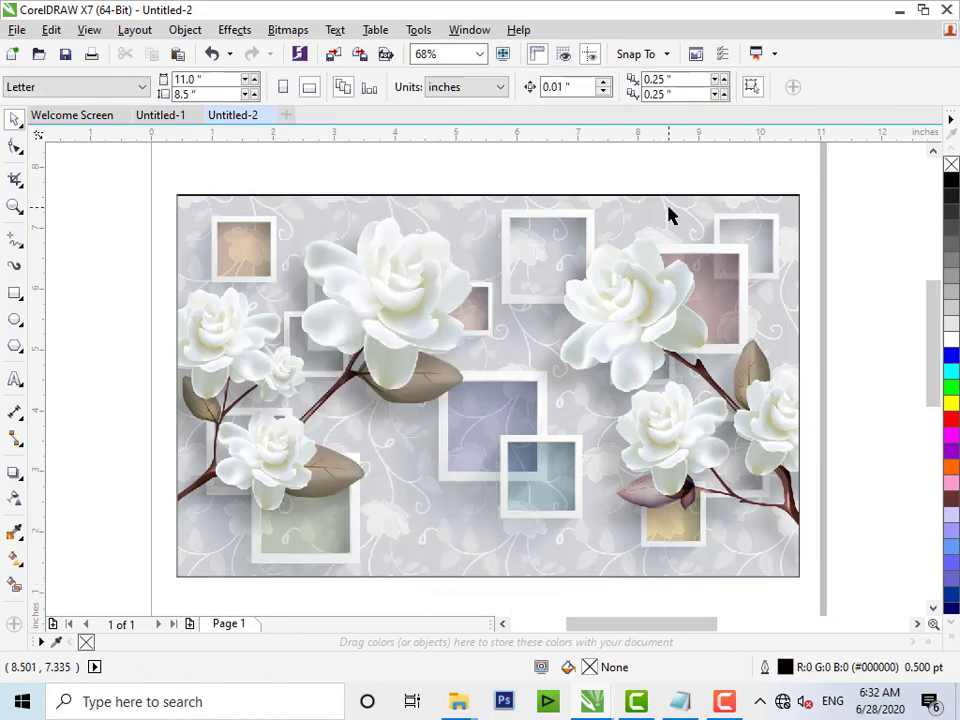
click(668, 208)
click(835, 180)
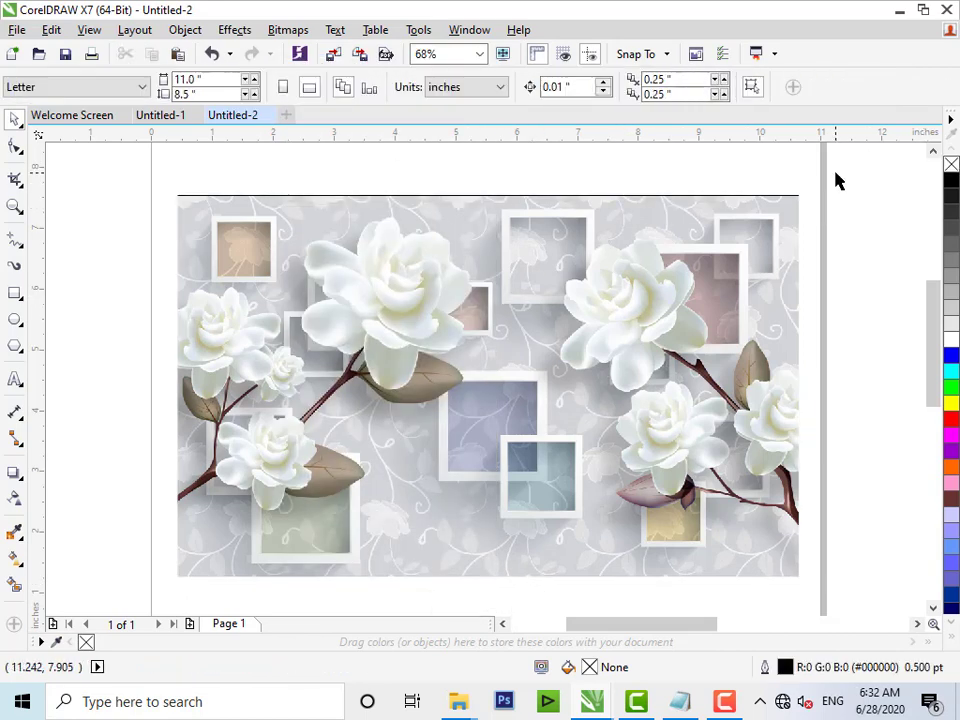
Step: Align the herringbone wood texture tile to the bottom-right corner of the clipped wallpaper
scroll(836, 180, down, 3)
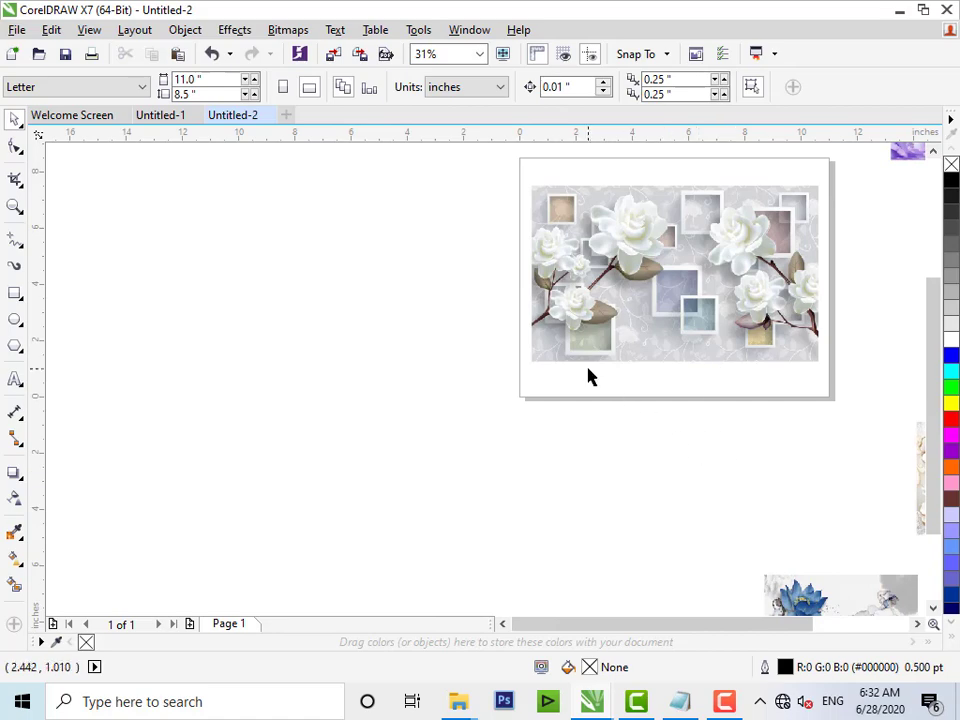
key(F4)
drag(543, 407, 410, 400)
key(F2)
drag(300, 353, 436, 427)
shift+click(340, 329)
key(r)
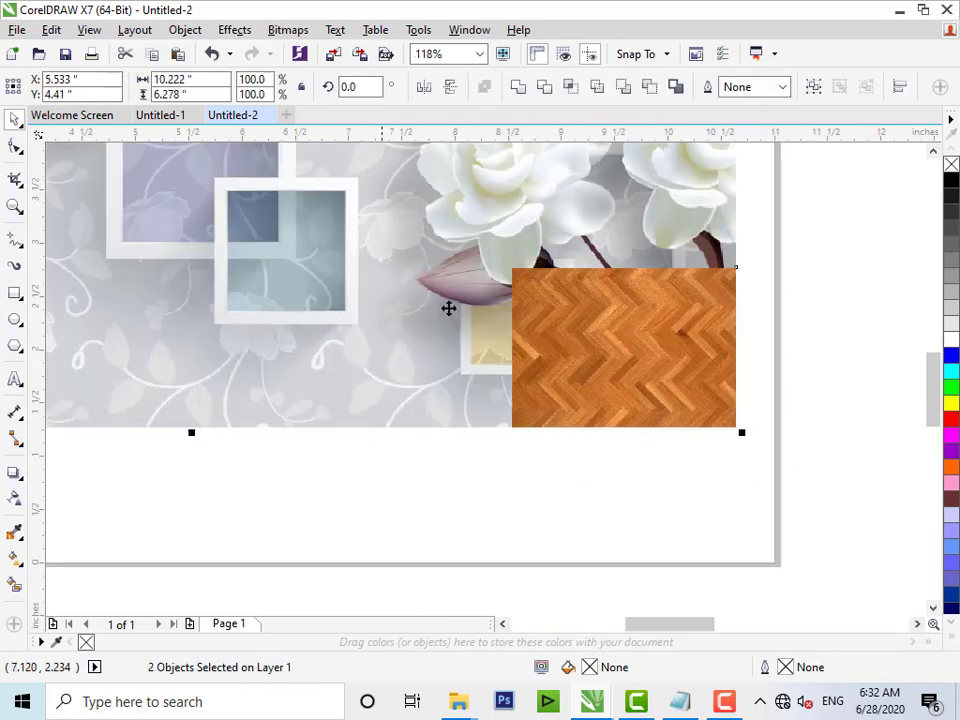
Step: Make four mirrored copies of the wood tile leftward, forming a row of five along the wallpaper's bottom edge
click(600, 350)
drag(743, 345, 462, 321)
key(ctrl+r)
key(ctrl+r)
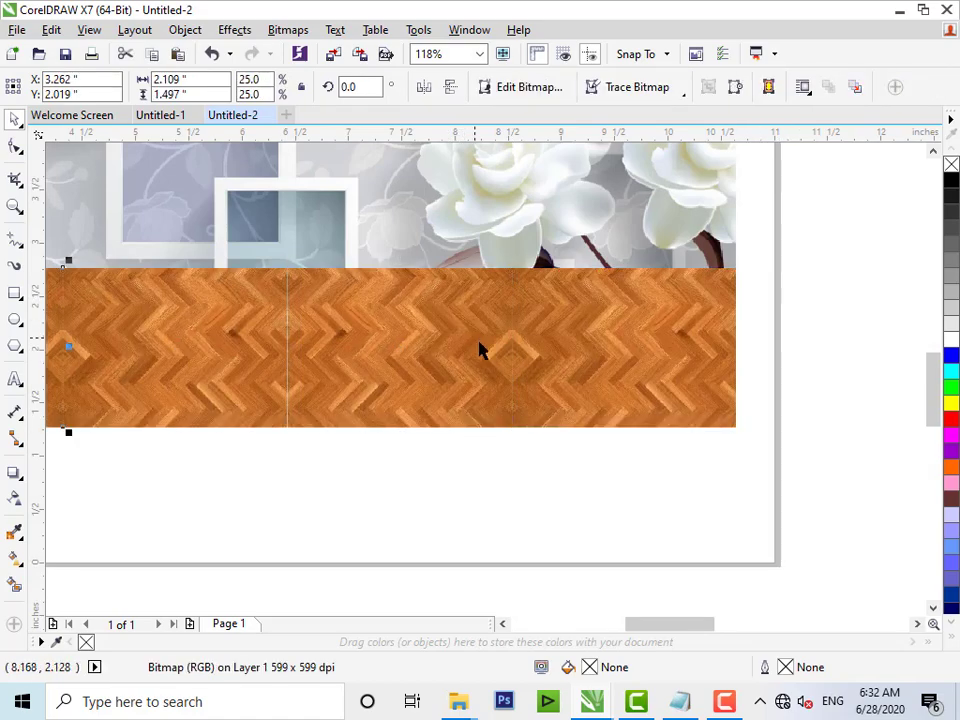
scroll(478, 342, down, 5)
click(364, 350)
key(ctrl+r)
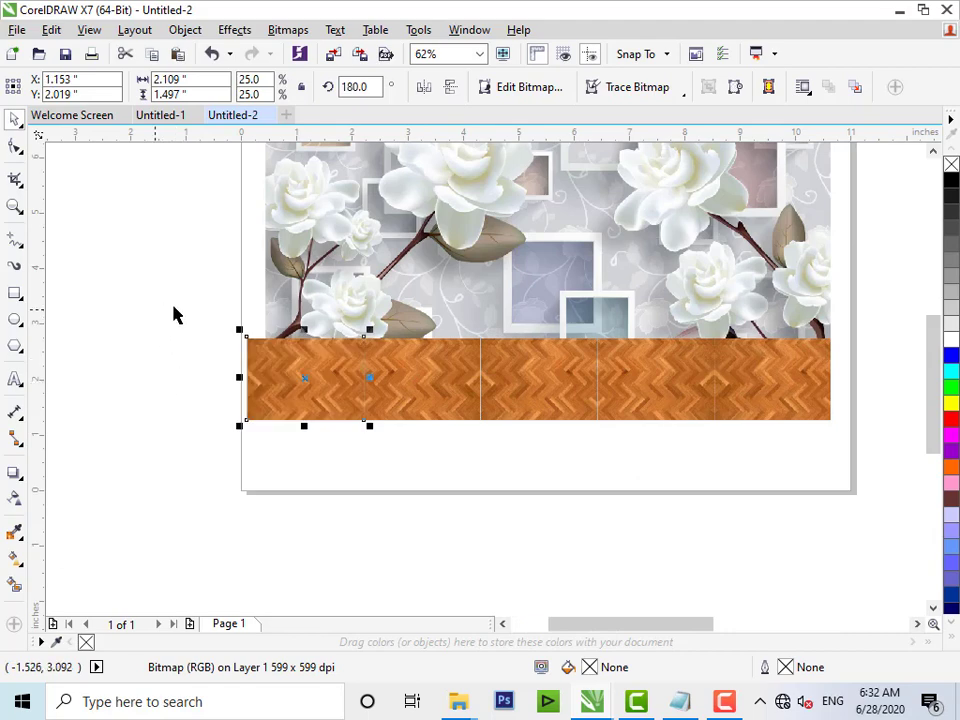
Step: Fit the row of five wood tiles to the wallpaper's 10.222-inch width and move it down as one group
drag(172, 306, 860, 513)
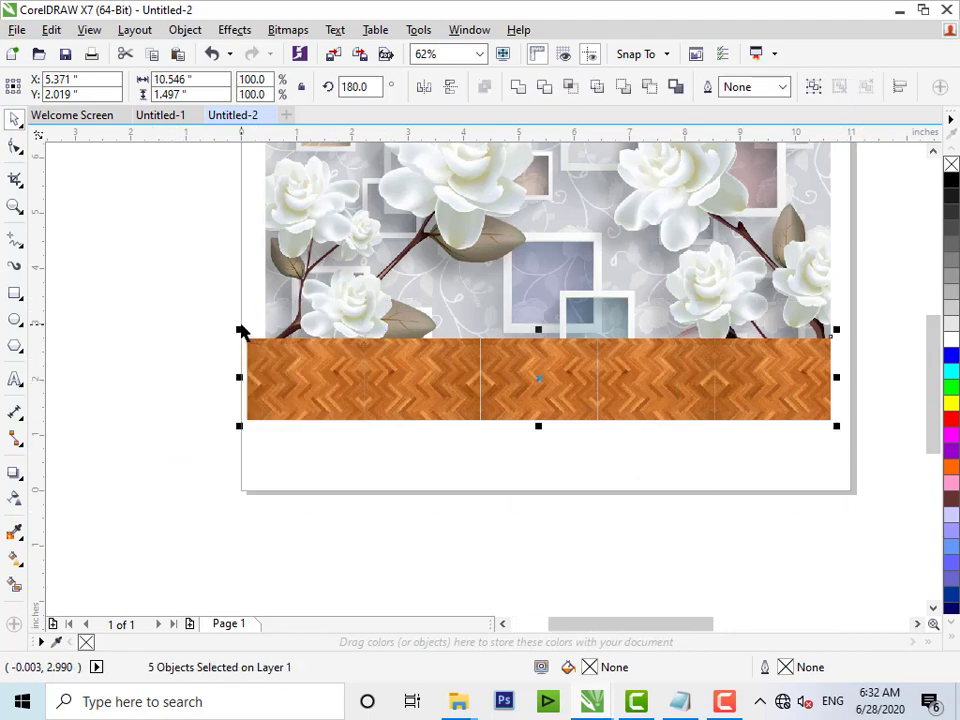
drag(238, 330, 257, 332)
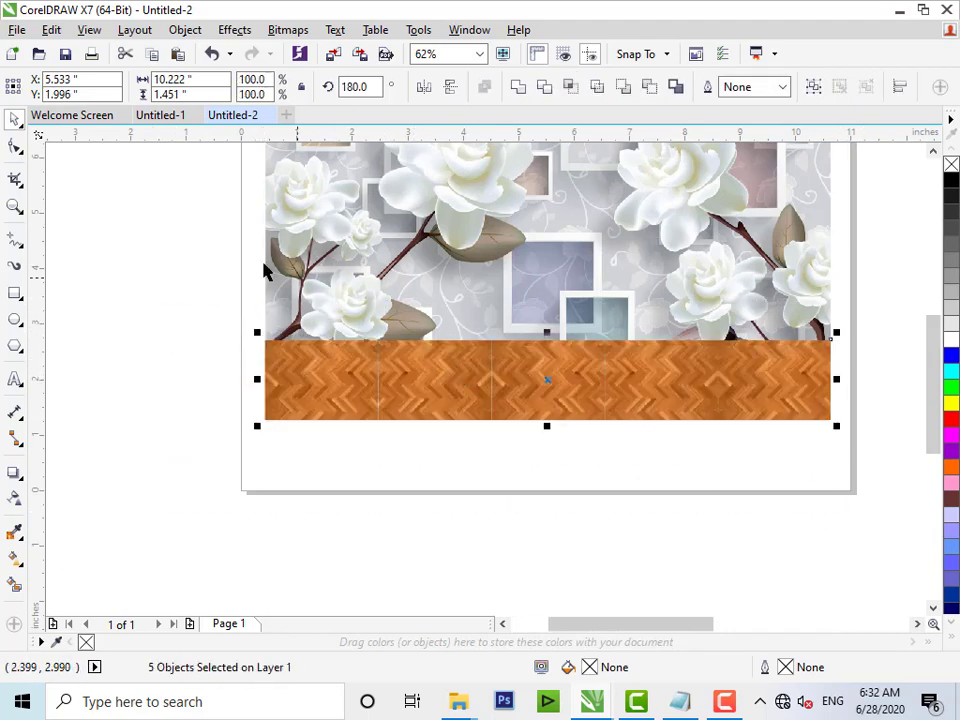
drag(555, 418, 930, 530)
drag(711, 342, 723, 393)
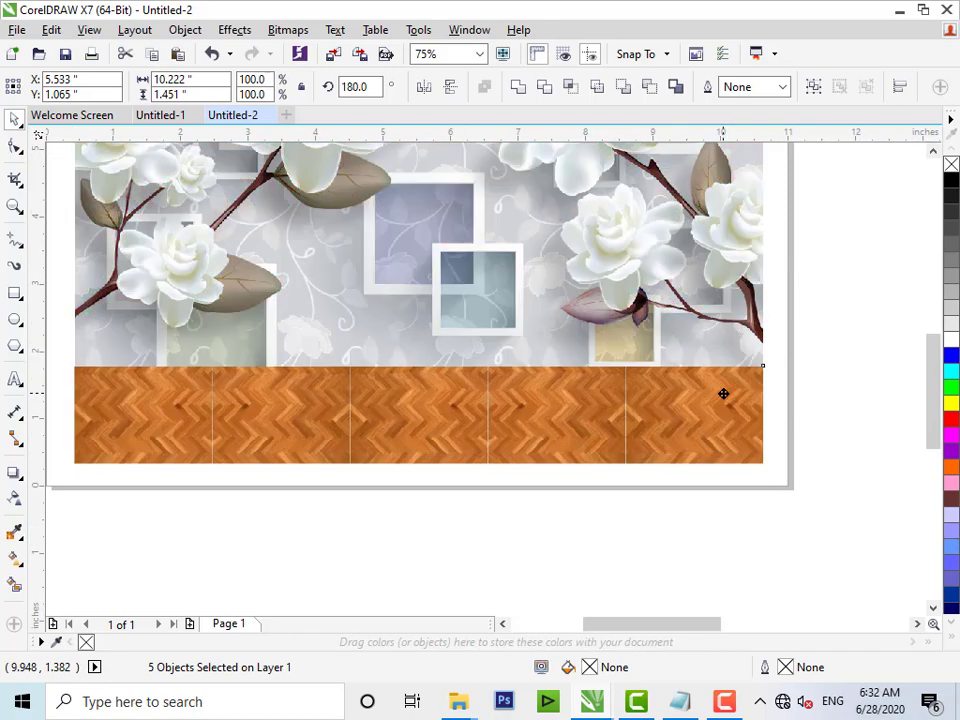
key(ctrl+g)
Step: Move the gold trim strip to the wallpaper's right end, resting on the top edge of the wood row
key(F4)
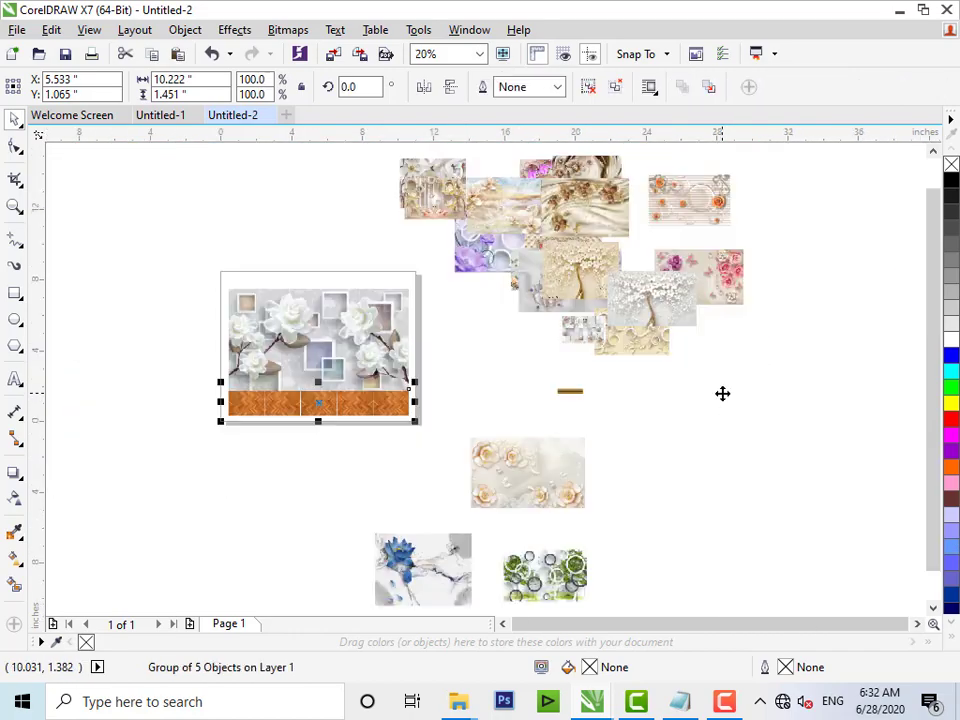
drag(614, 458, 610, 454)
click(705, 358)
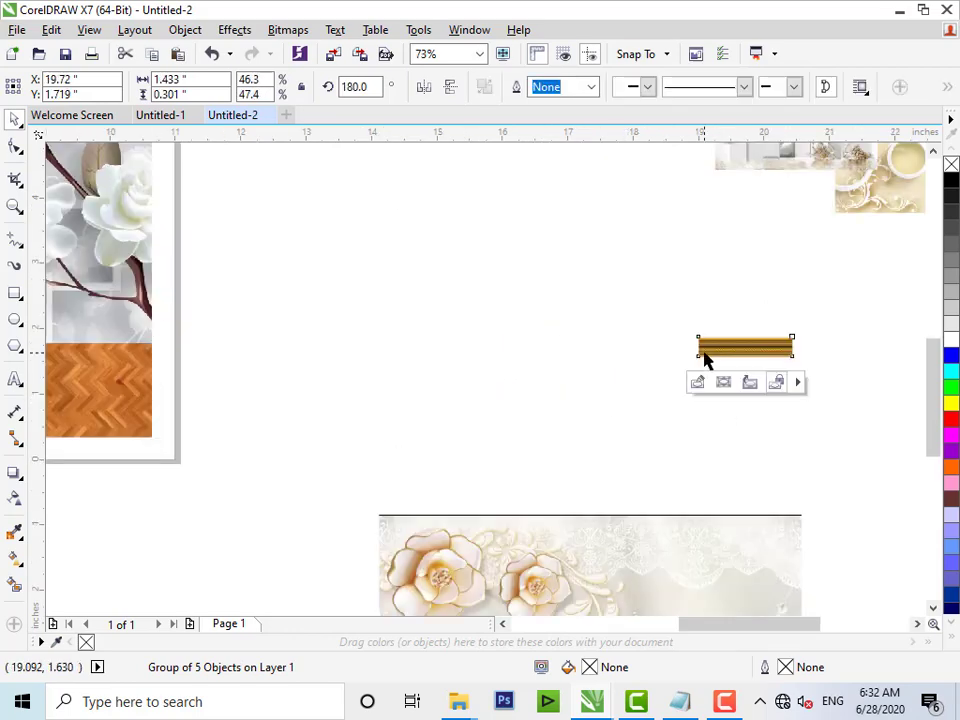
drag(705, 358, 84, 329)
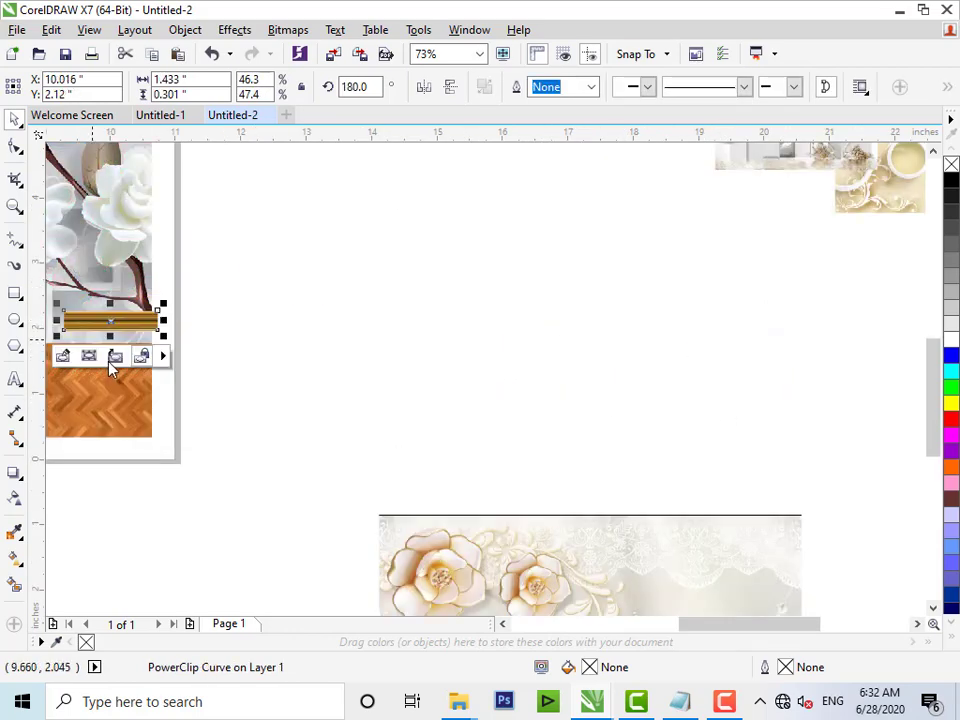
click(266, 366)
key(F2)
drag(220, 266, 8, 388)
click(497, 379)
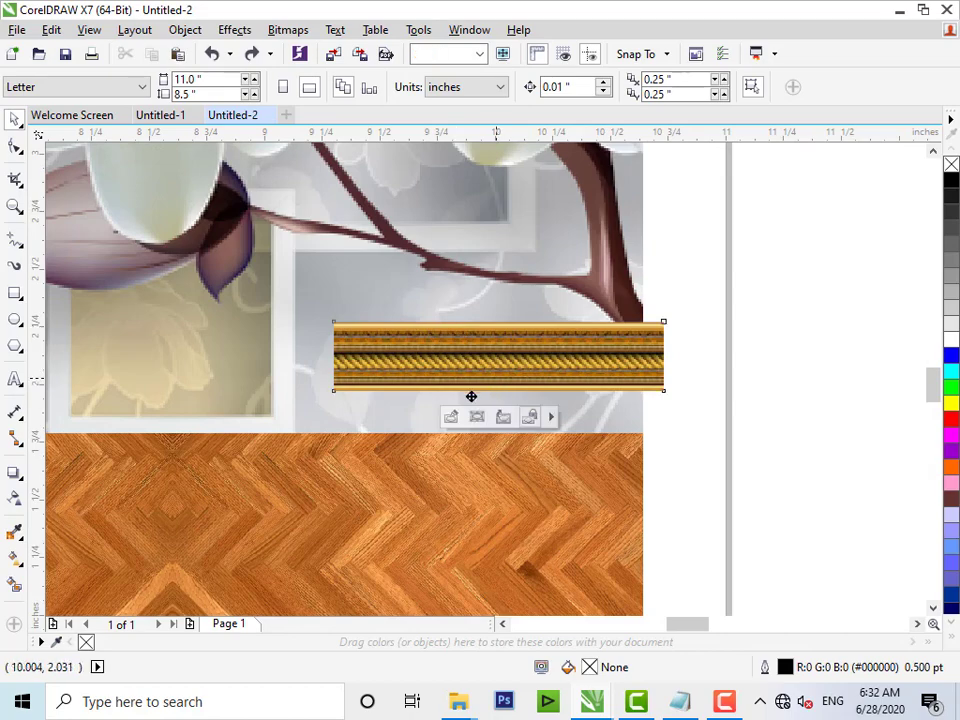
drag(497, 379, 497, 434)
Step: Repeat mirrored copies of the gold trim strip leftward until they span the full width of the wallpaper
drag(651, 399, 182, 422)
key(F3)
drag(486, 394, 3, 537)
key(ctrl+r)
key(ctrl+r)
key(ctrl+r)
key(F3)
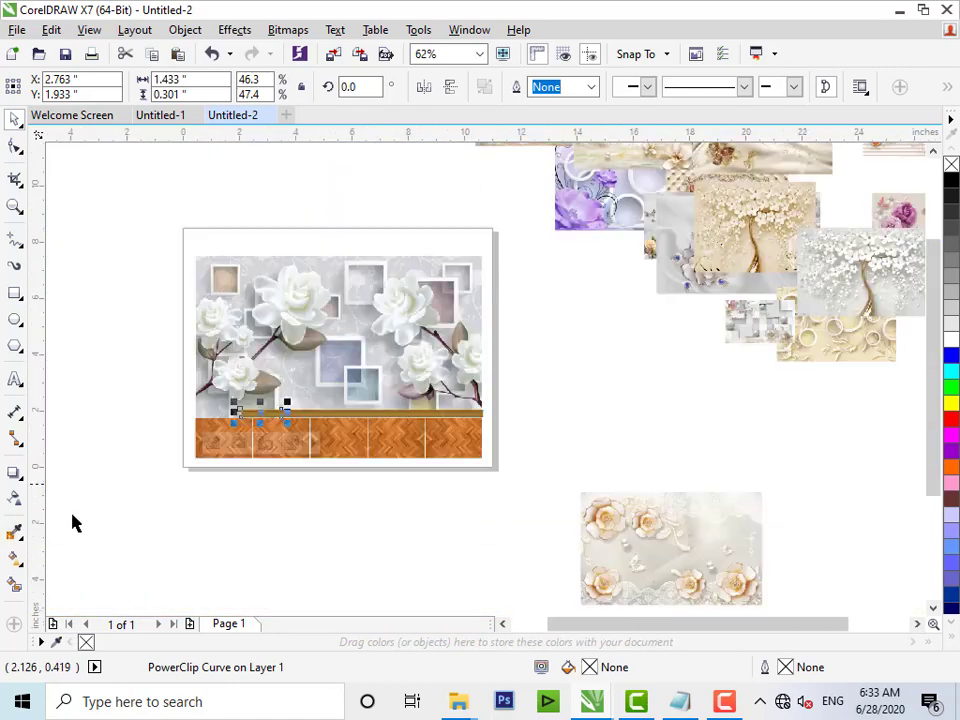
drag(603, 372, 4, 493)
key(ctrl+r)
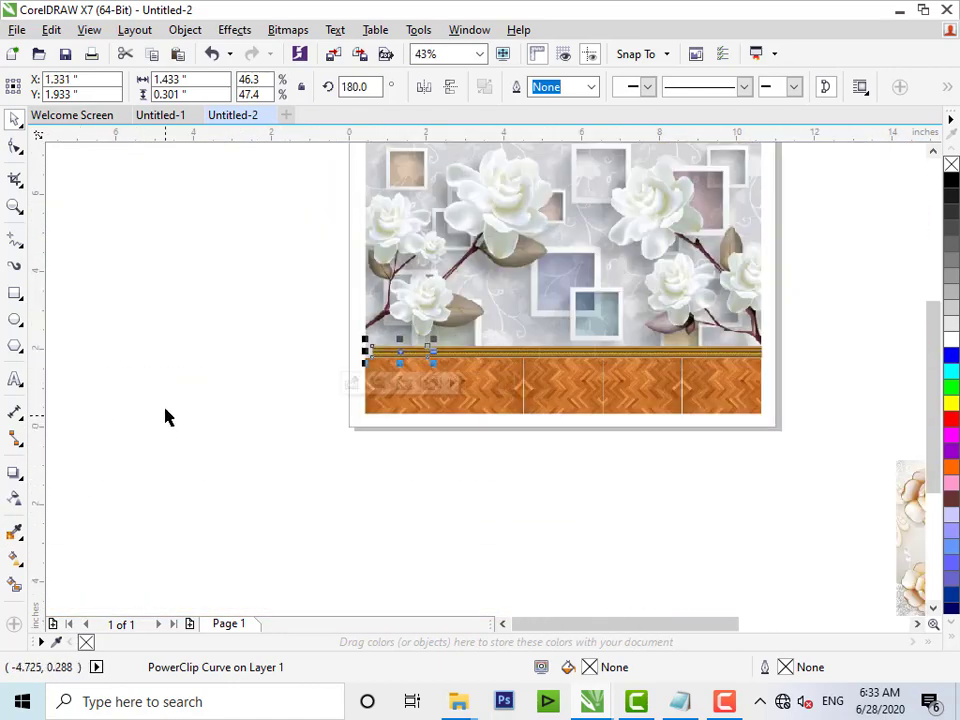
drag(262, 288, 936, 478)
key(ctrl+r)
Step: Fit the row of gold trim pieces to the wallpaper's width and group it
drag(761, 287, 74, 356)
drag(118, 328, 175, 322)
drag(142, 278, 776, 425)
key(ctrl+g)
shift+click(563, 279)
key(Escape)
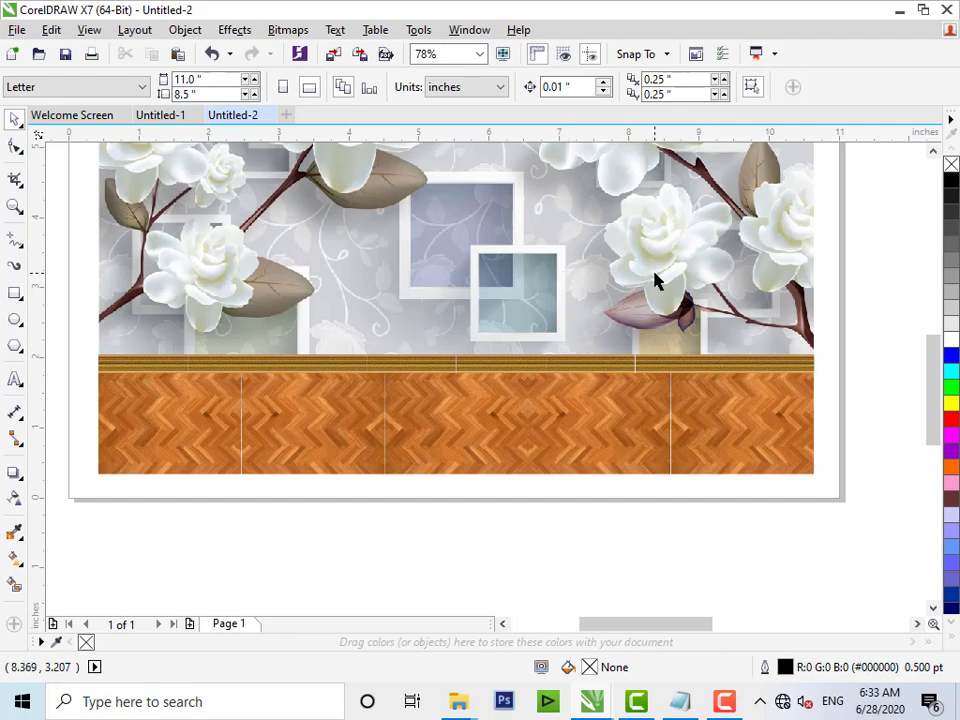
Step: Copy the complete wallpaper, trim and wood design to the left of the page and ungroup the original
key(F4)
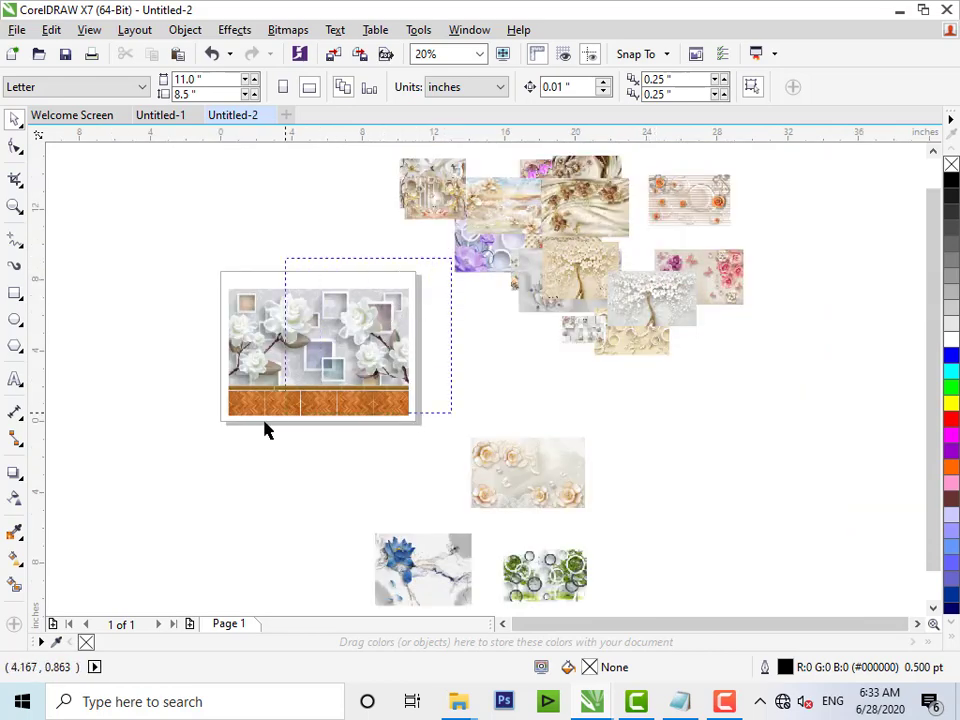
click(252, 420)
drag(369, 396, 141, 381)
click(243, 328)
key(ctrl+u)
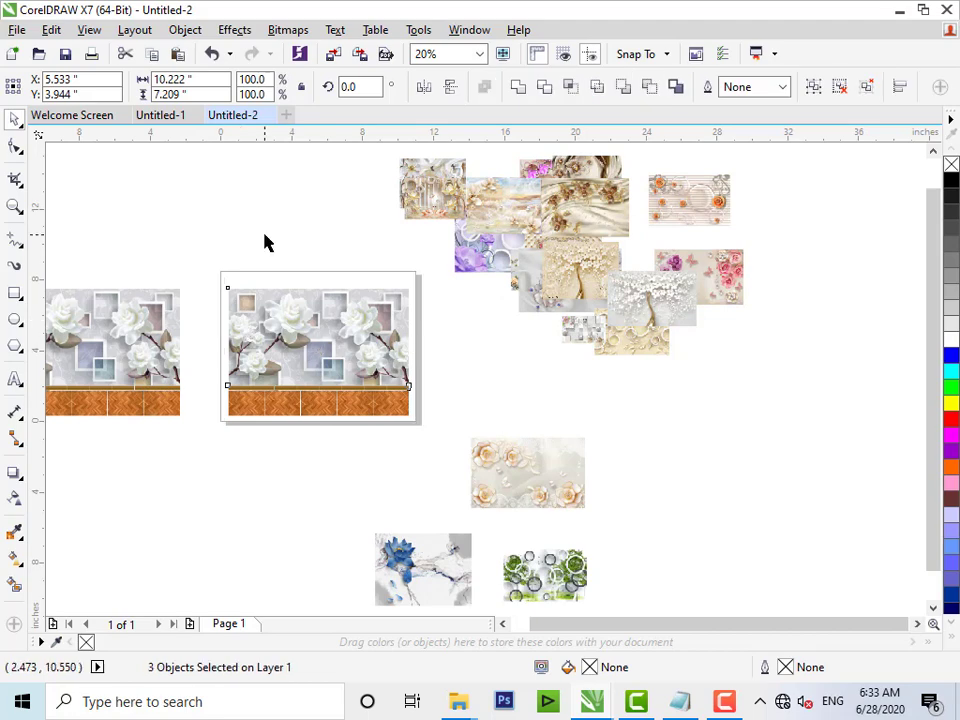
Step: Extract the white flower wallpaper from its PowerClip frame on the page and delete it
click(264, 234)
key(F2)
drag(210, 201, 663, 486)
click(408, 337)
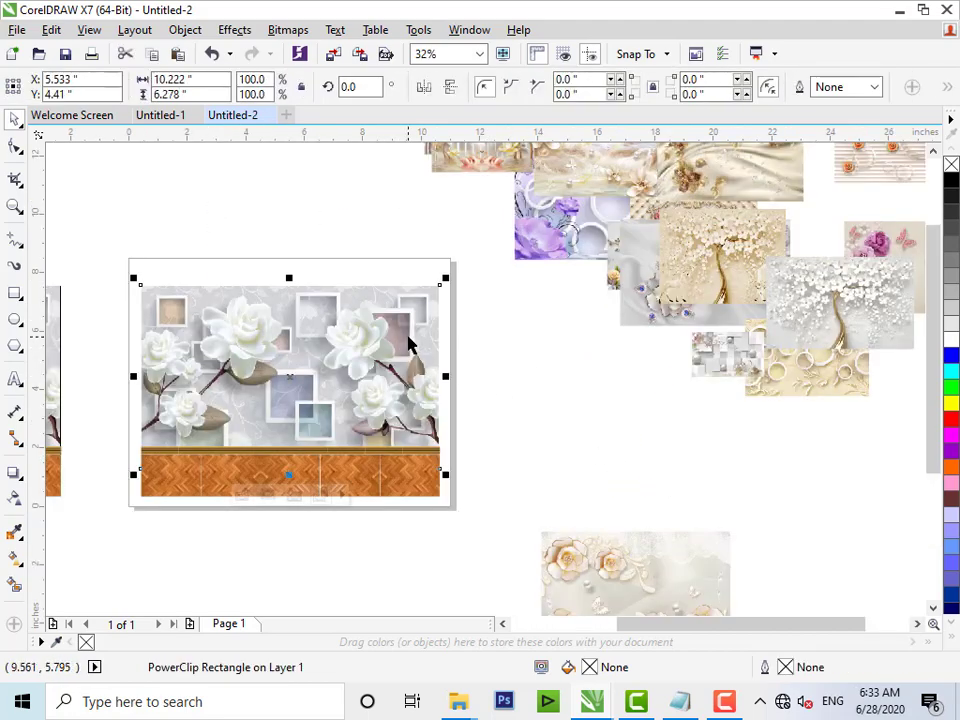
right_click(408, 337)
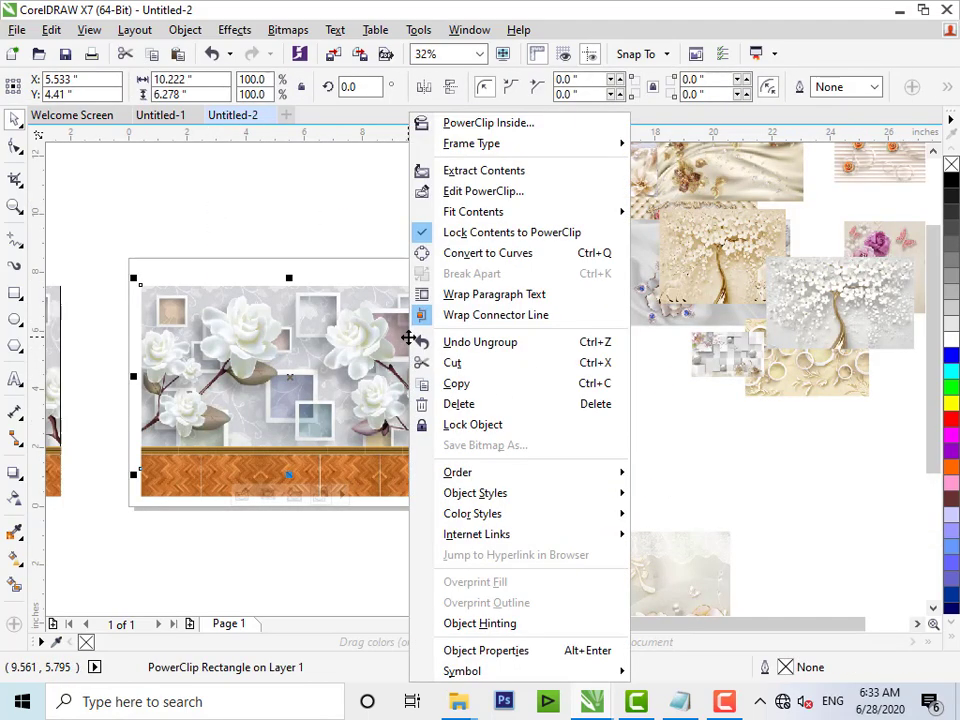
click(426, 170)
click(368, 171)
click(383, 333)
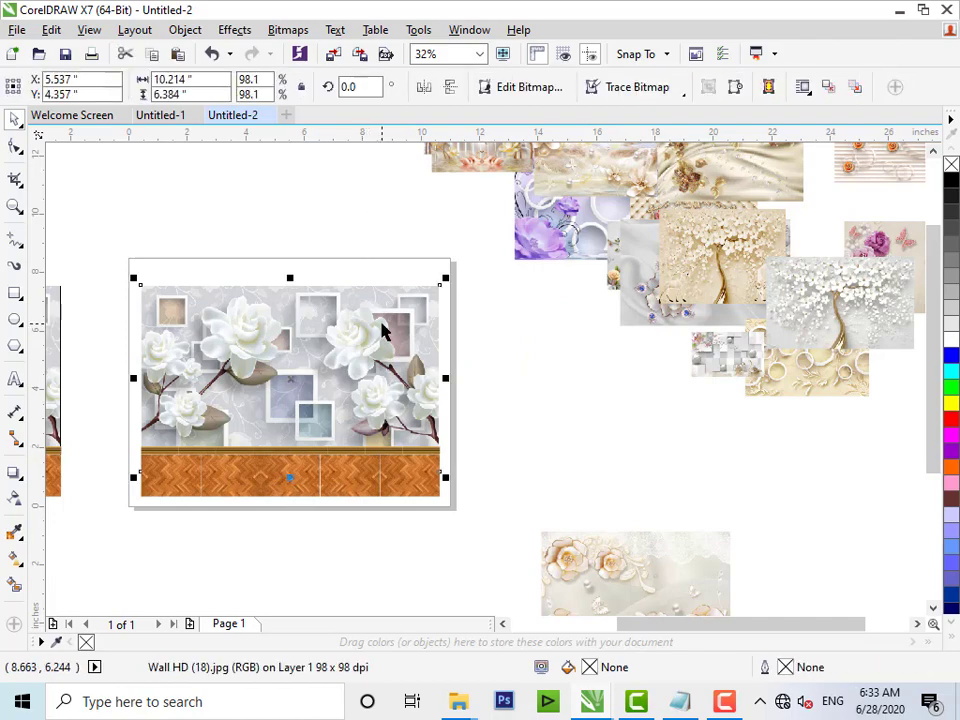
key(Delete)
Step: PowerClip the purple flower and rings image inside the empty frame above the wood row
right_click(593, 236)
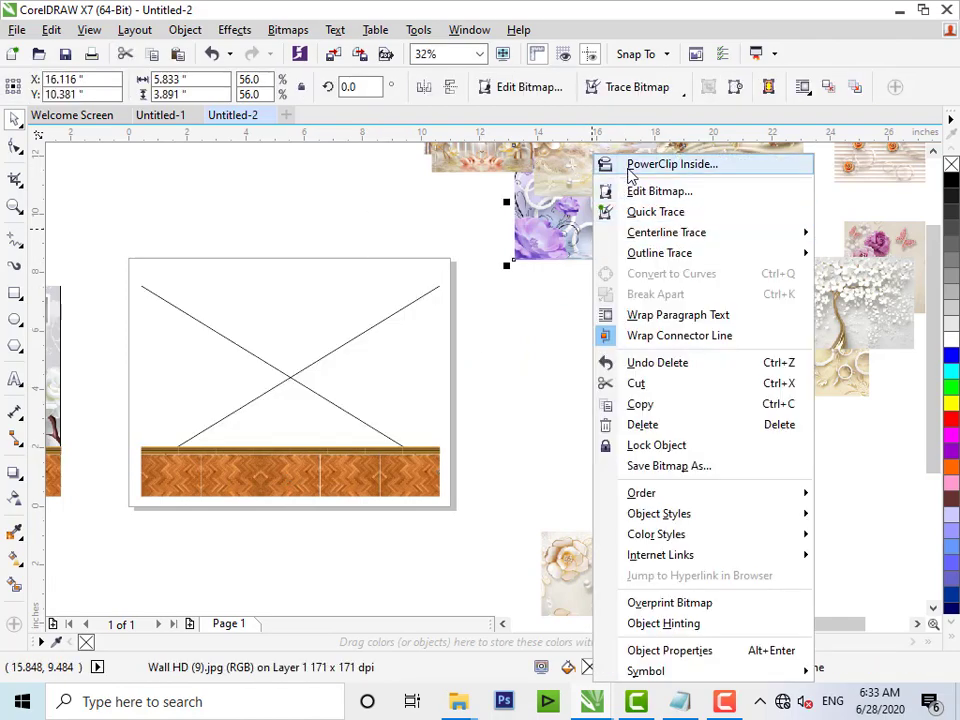
click(603, 167)
click(389, 298)
Step: Edit the PowerClip contents, aligning the purple flower image to the frame's upper-left corner and enlarging it to the frame's full width
right_click(393, 298)
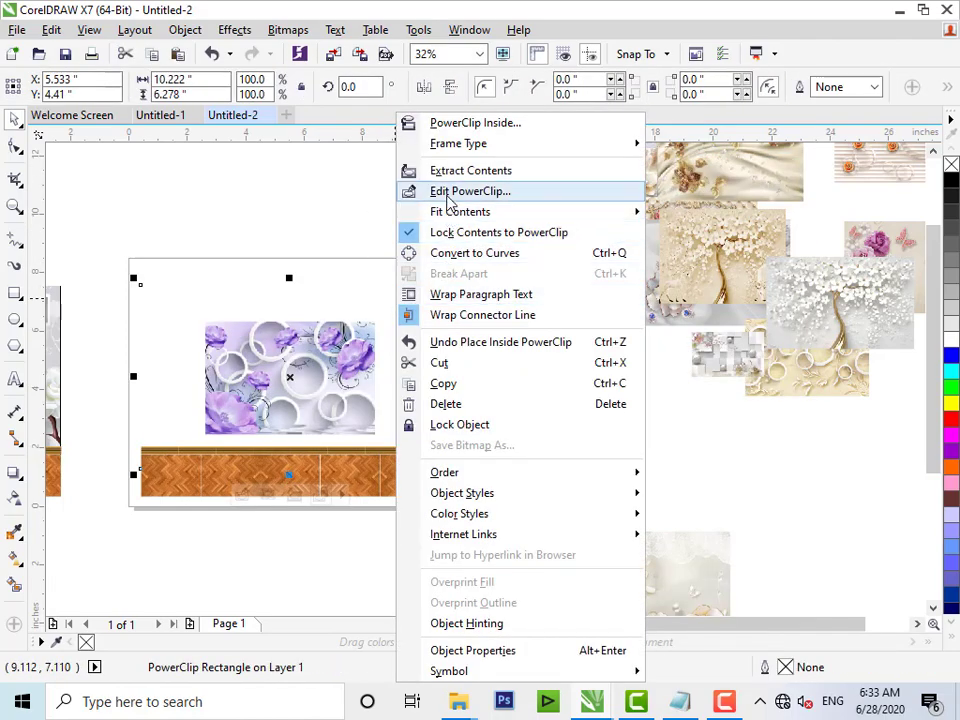
click(447, 196)
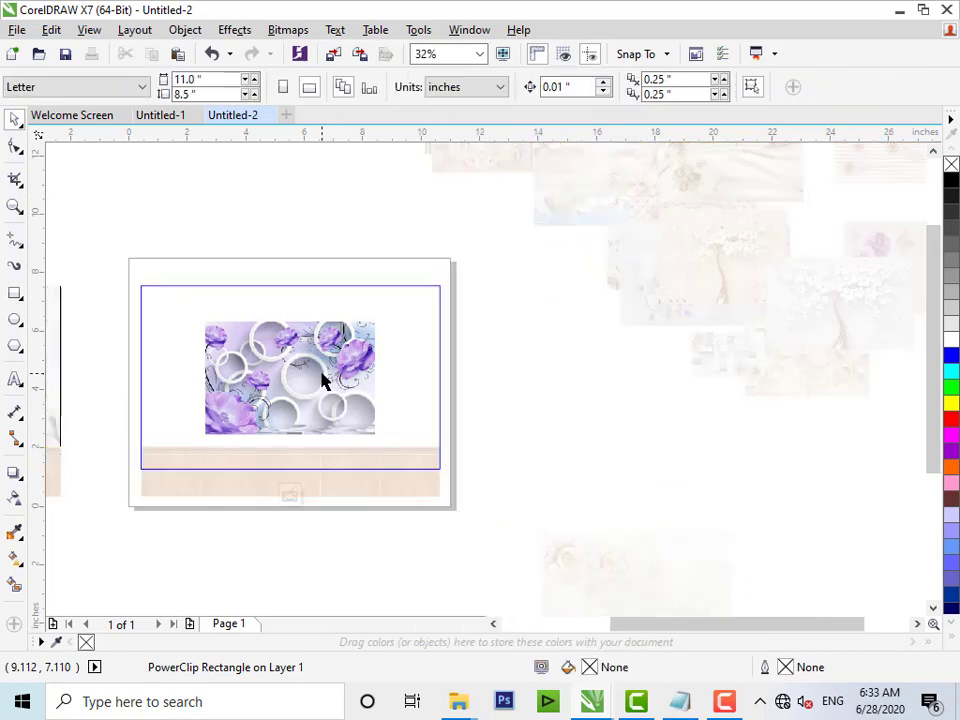
drag(326, 381, 257, 335)
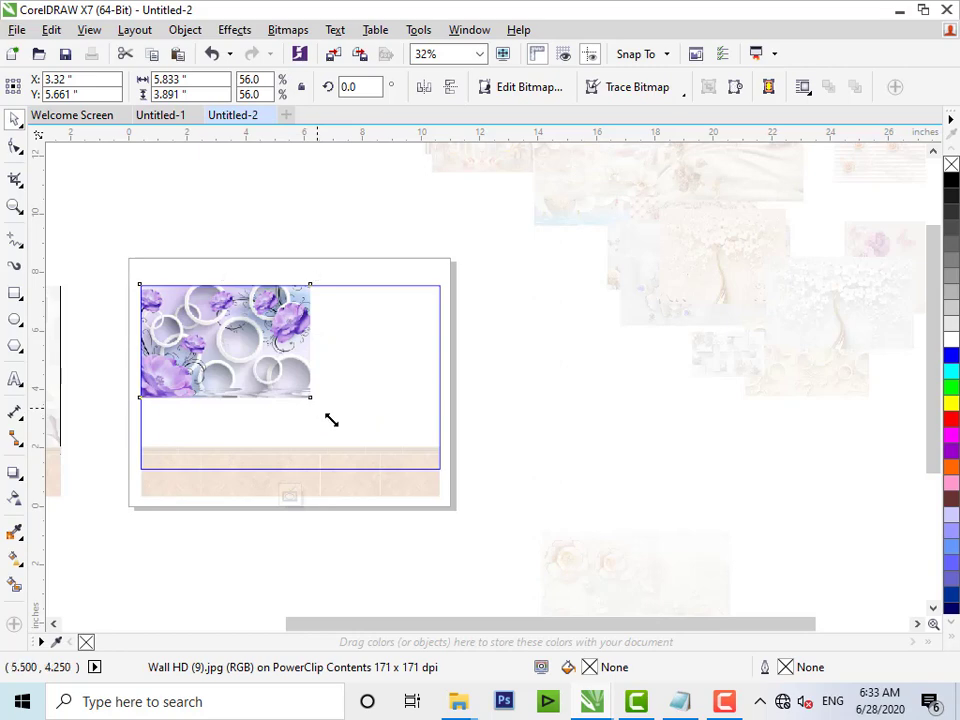
drag(322, 410, 451, 496)
ctrl+click(515, 432)
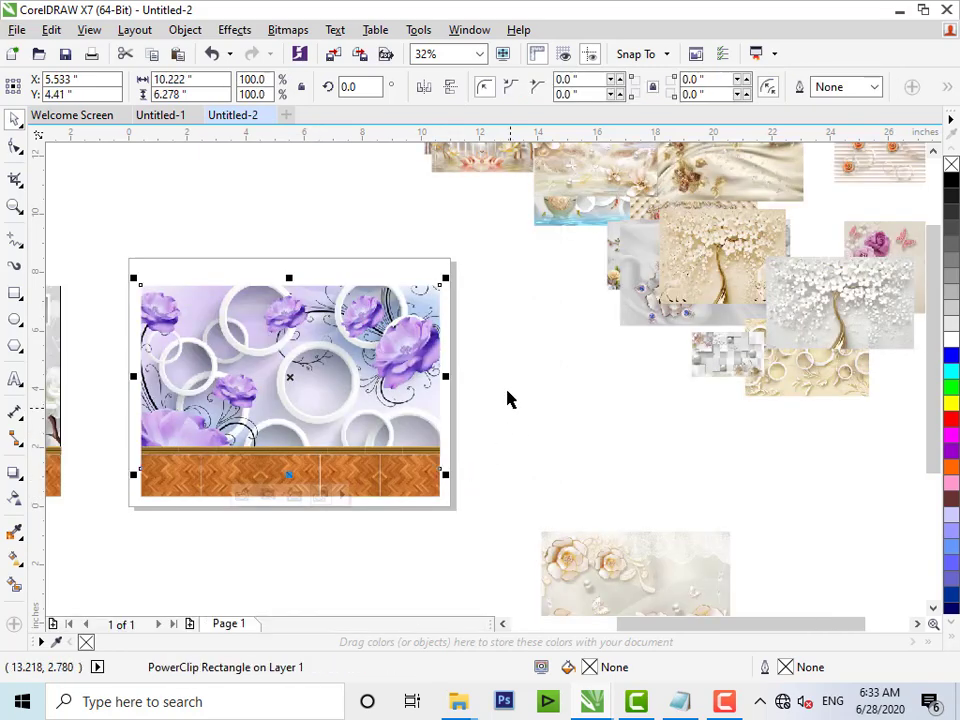
Step: Group the purple flower design and place a copy directly above the white flower design beside the page
click(476, 280)
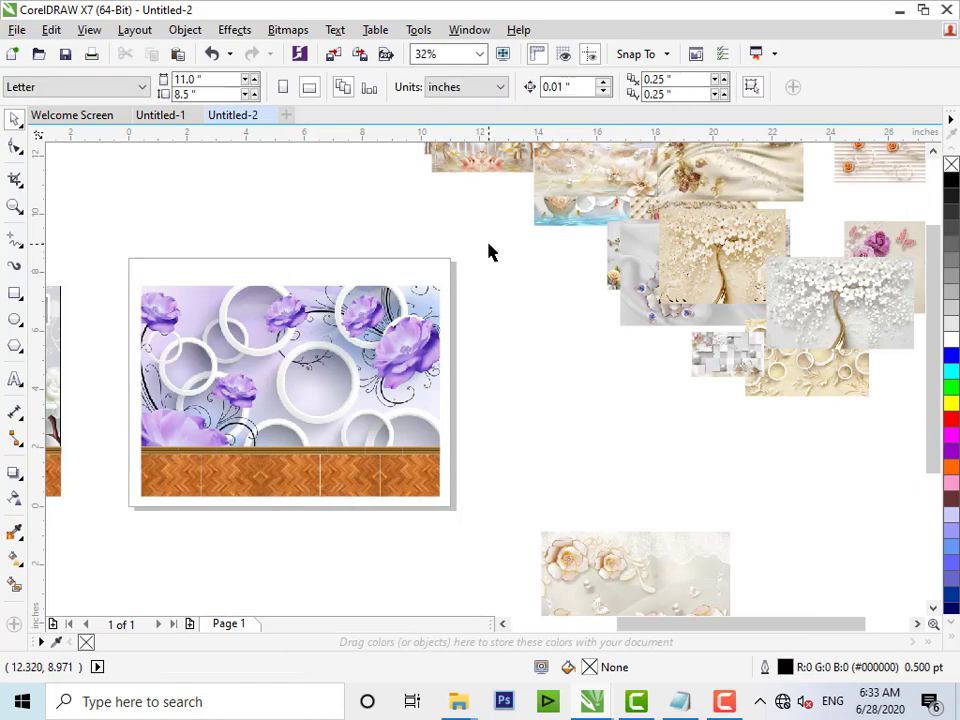
drag(488, 251, 135, 520)
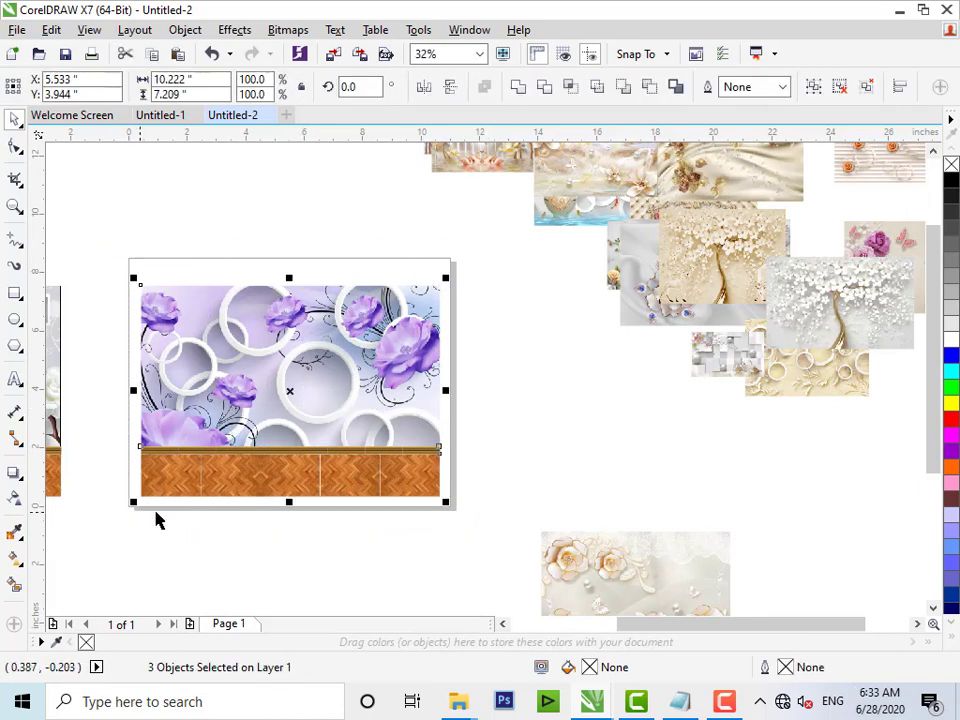
key(ctrl+g)
scroll(303, 485, down, 1)
drag(326, 461, 148, 372)
shift+click(183, 412)
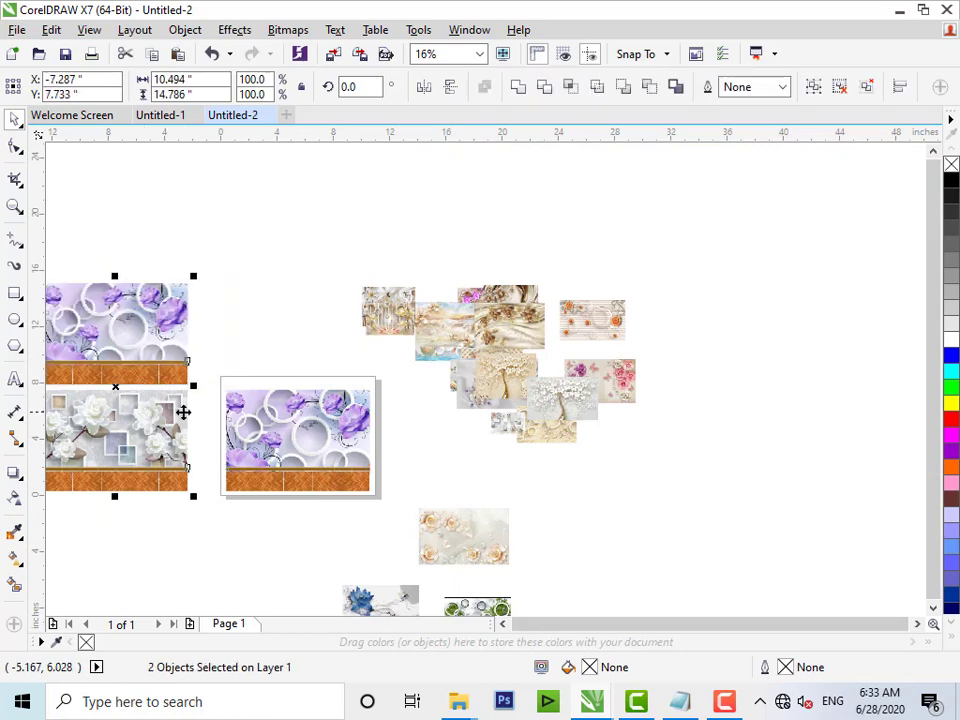
Step: Ungroup the design on the page, extract the purple flower image from its frame and delete it
click(287, 341)
key(F2)
drag(165, 255, 579, 506)
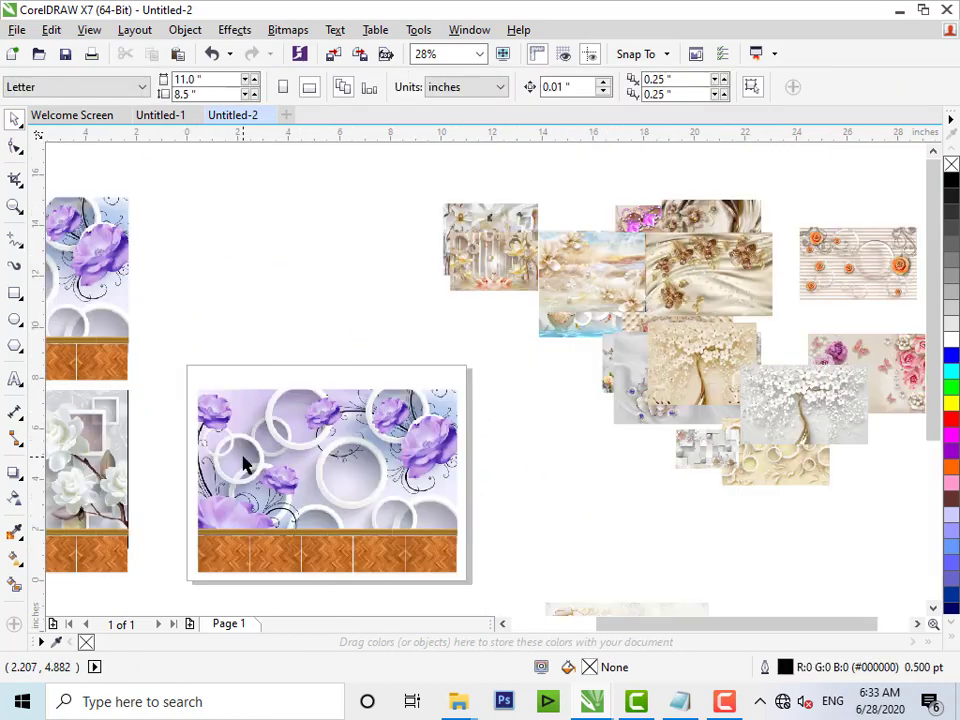
click(242, 461)
key(ctrl+u)
click(287, 328)
right_click(390, 424)
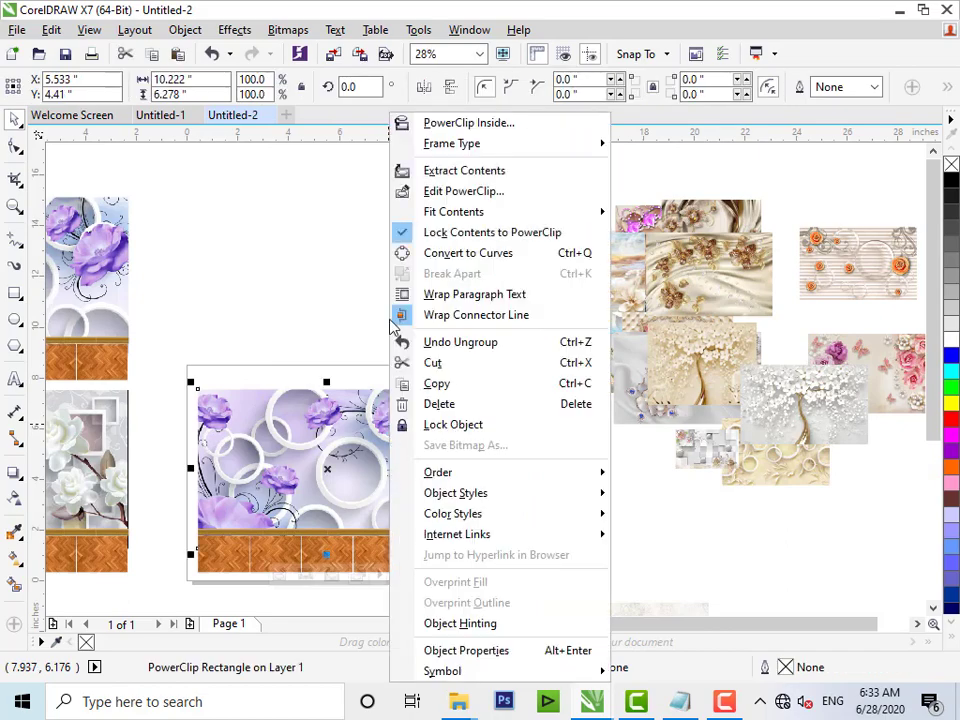
click(467, 181)
key(Delete)
Step: PowerClip the golden silk and jewelled flower image inside the empty frame on the page
right_click(679, 283)
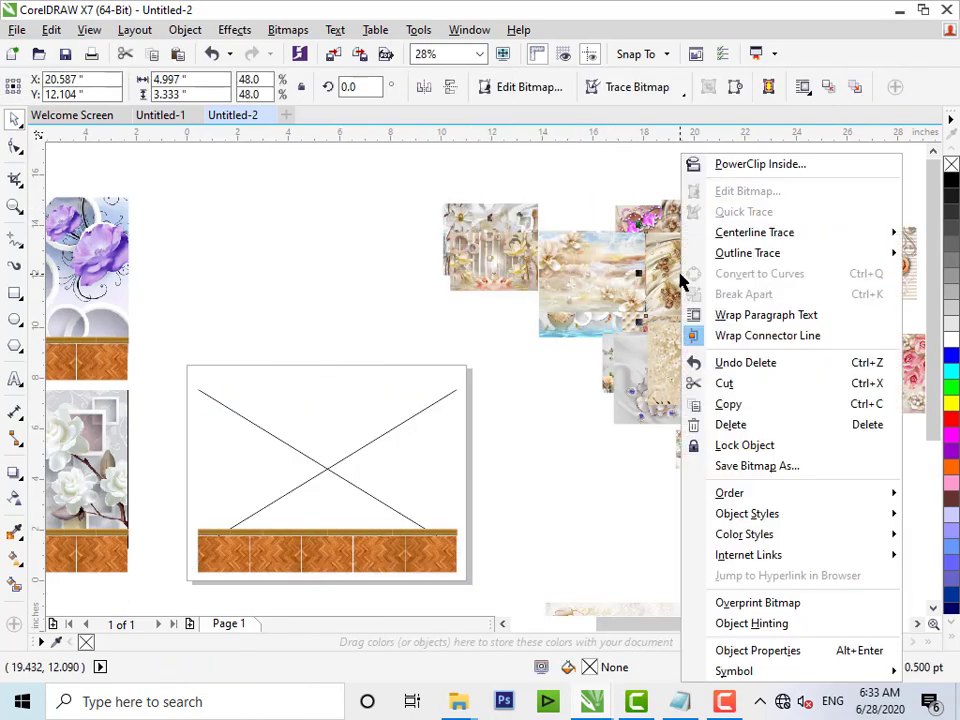
click(699, 163)
click(380, 405)
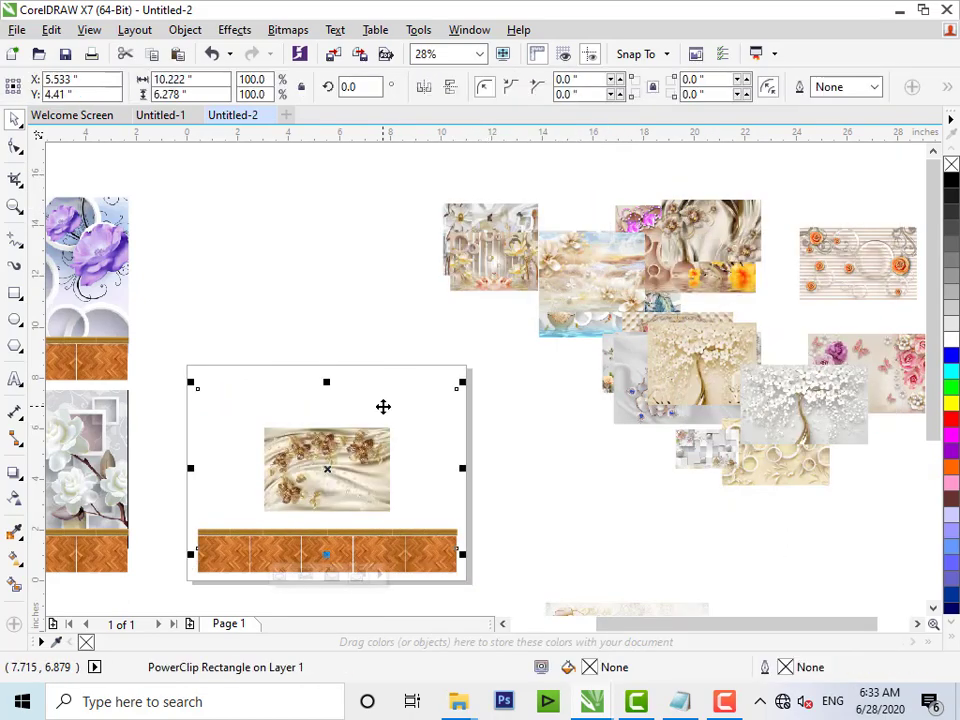
Step: Edit the PowerClip contents, aligning the golden flower image to the frame's upper-left corner and stretching it to about 10.2 by 5.7 in
right_click(383, 405)
click(457, 193)
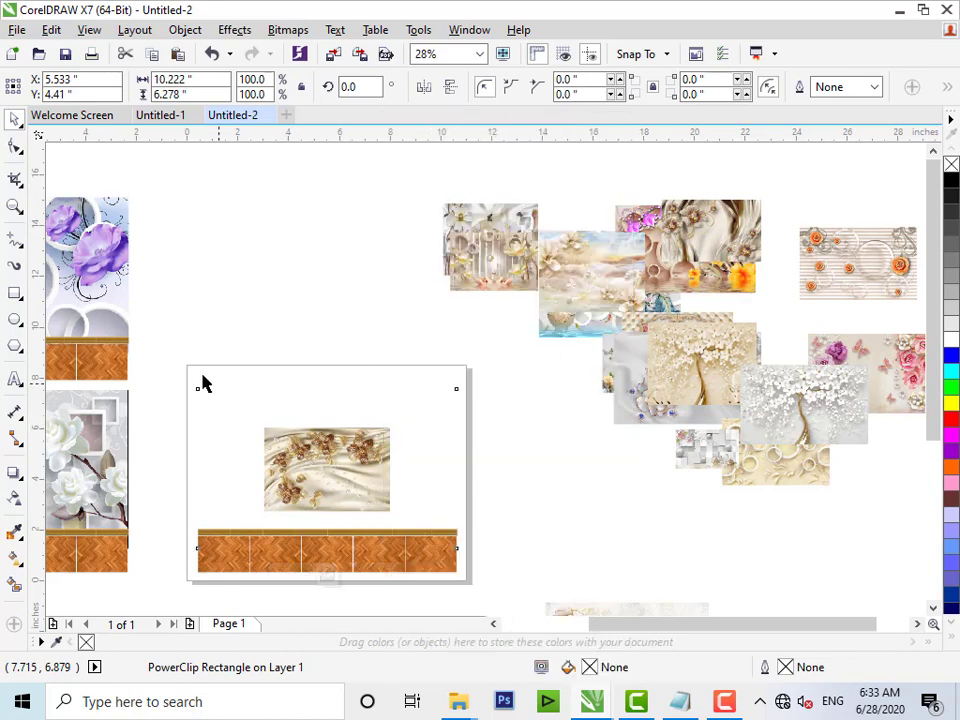
key(F2)
drag(184, 366, 504, 570)
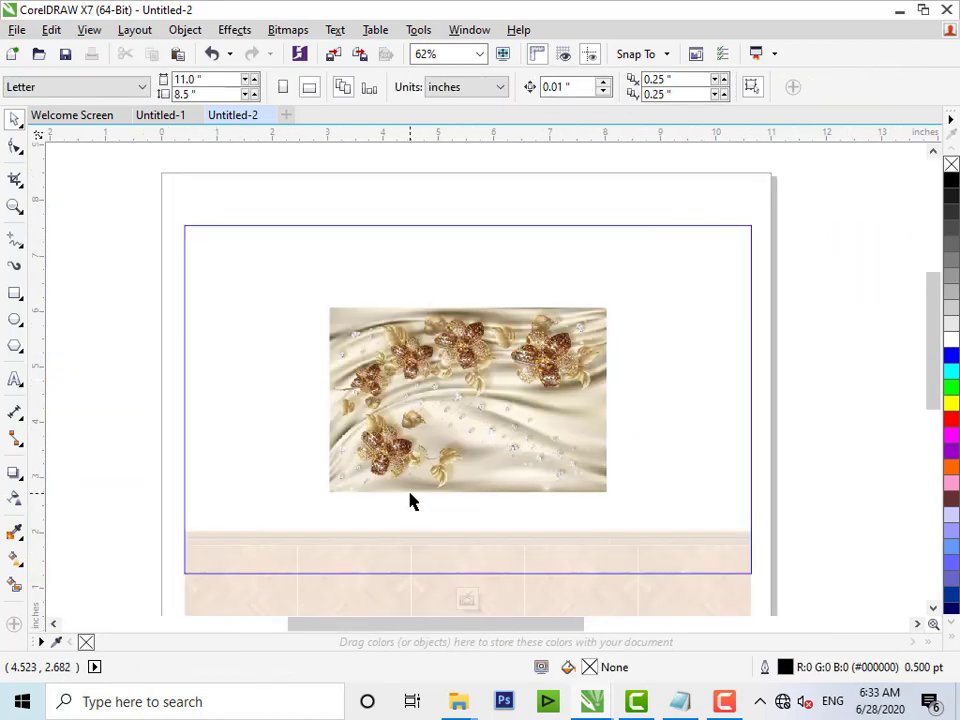
drag(436, 471, 296, 389)
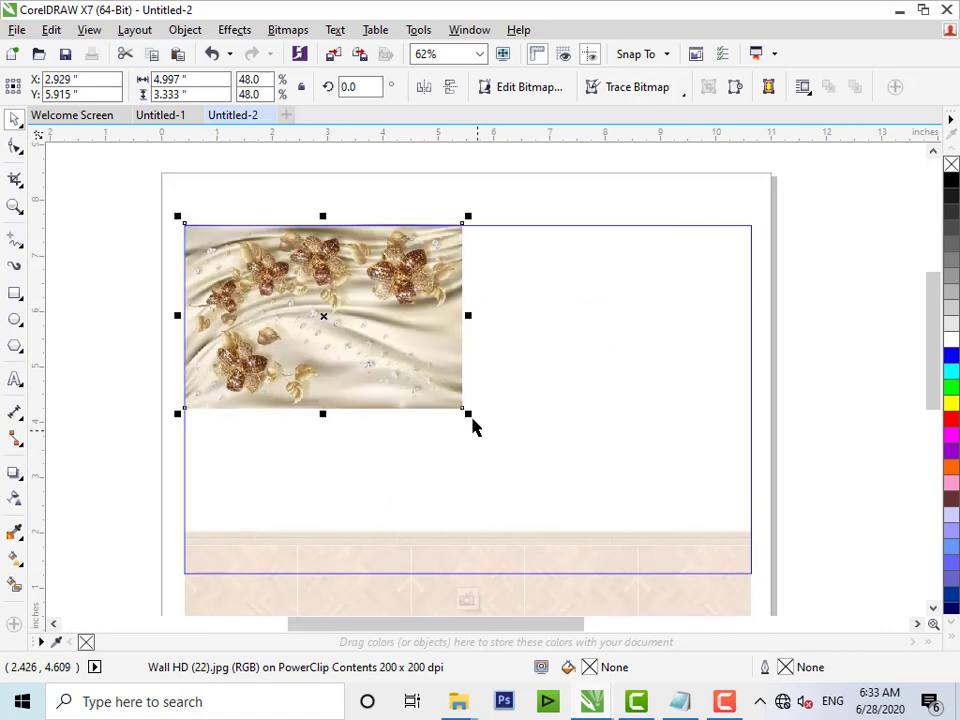
drag(472, 418, 730, 538)
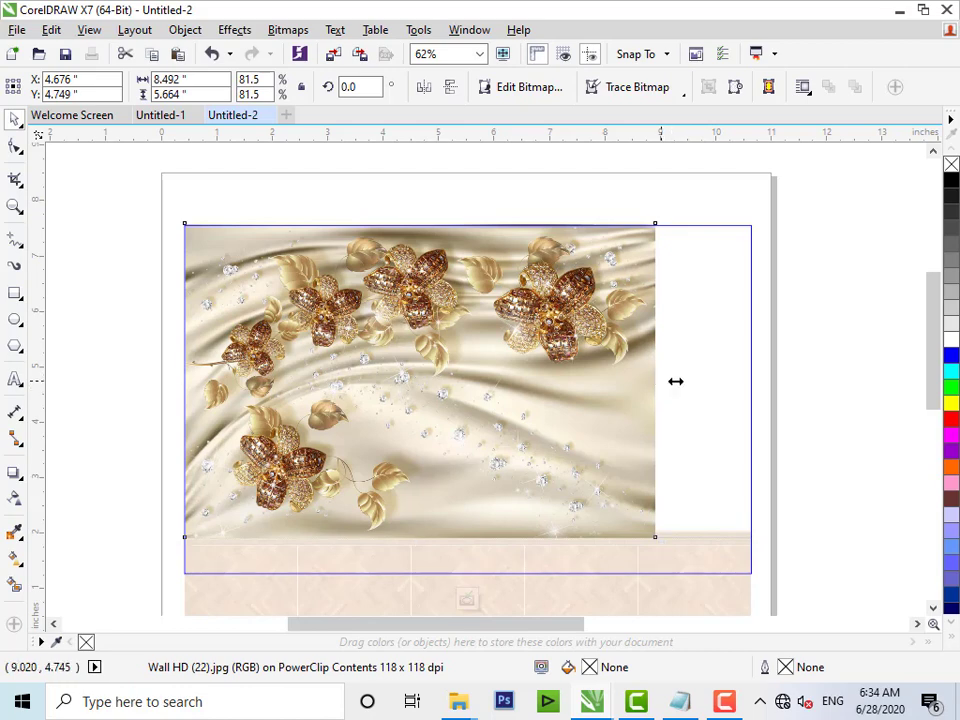
drag(676, 381, 759, 384)
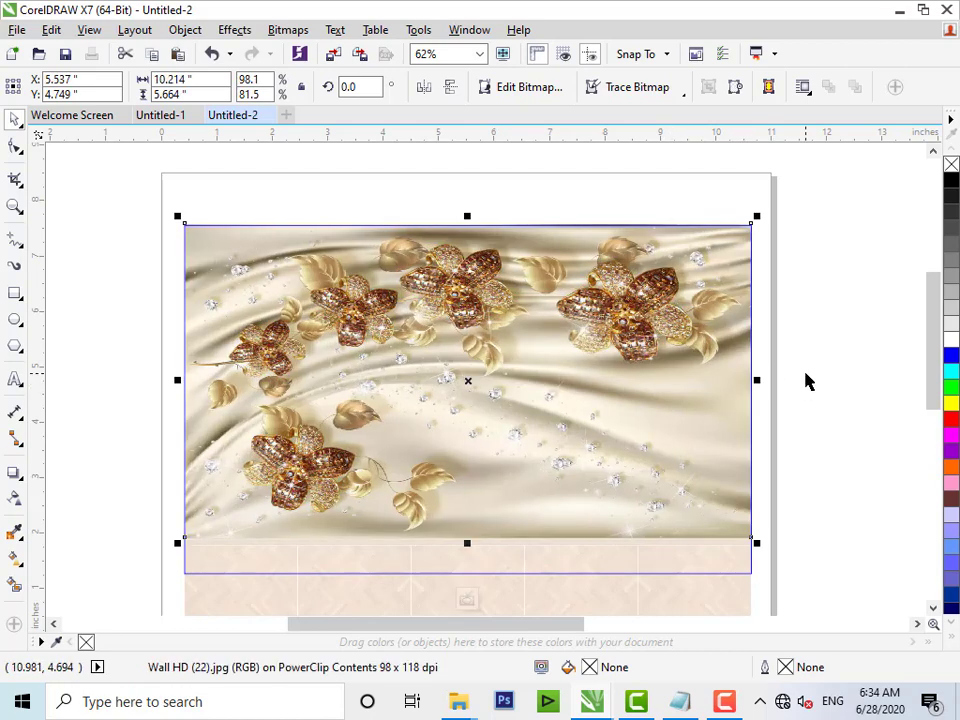
ctrl+click(800, 410)
Step: Group the golden flower design and place a copy to the left of the purple design, vertically centred with it
scroll(790, 410, down, 2)
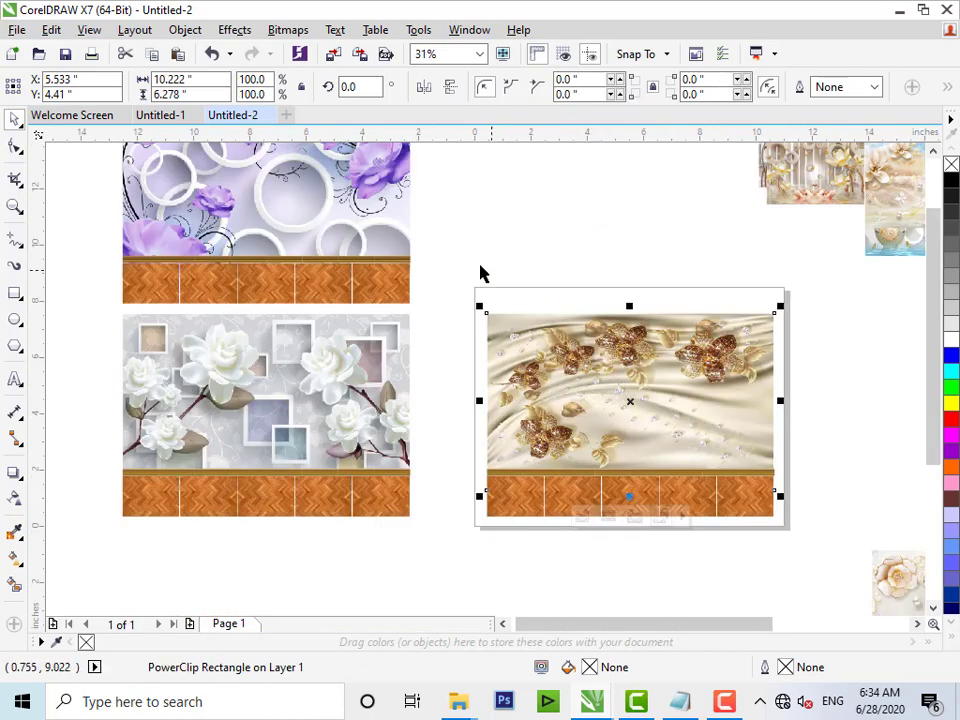
drag(480, 272, 845, 570)
key(ctrl+g)
scroll(789, 534, down, 1)
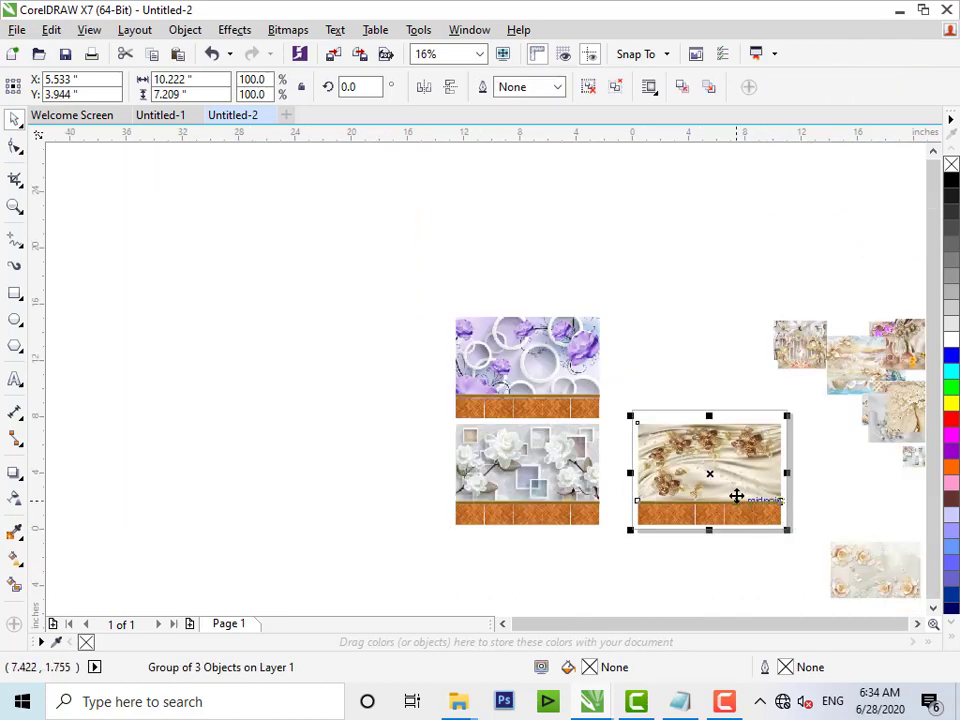
drag(735, 498, 400, 392)
right_click(400, 376)
shift+click(533, 363)
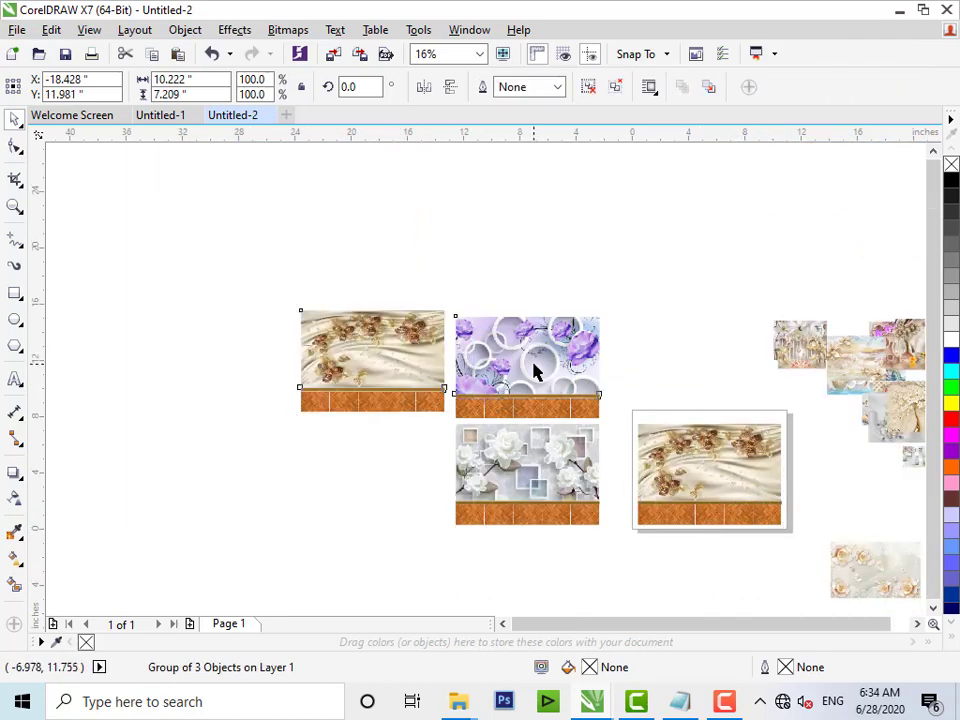
key(e)
Step: Ungroup the golden flower design on the page and remove its wallpaper image, leaving the frame empty
click(737, 362)
key(F2)
drag(625, 286, 931, 575)
click(367, 409)
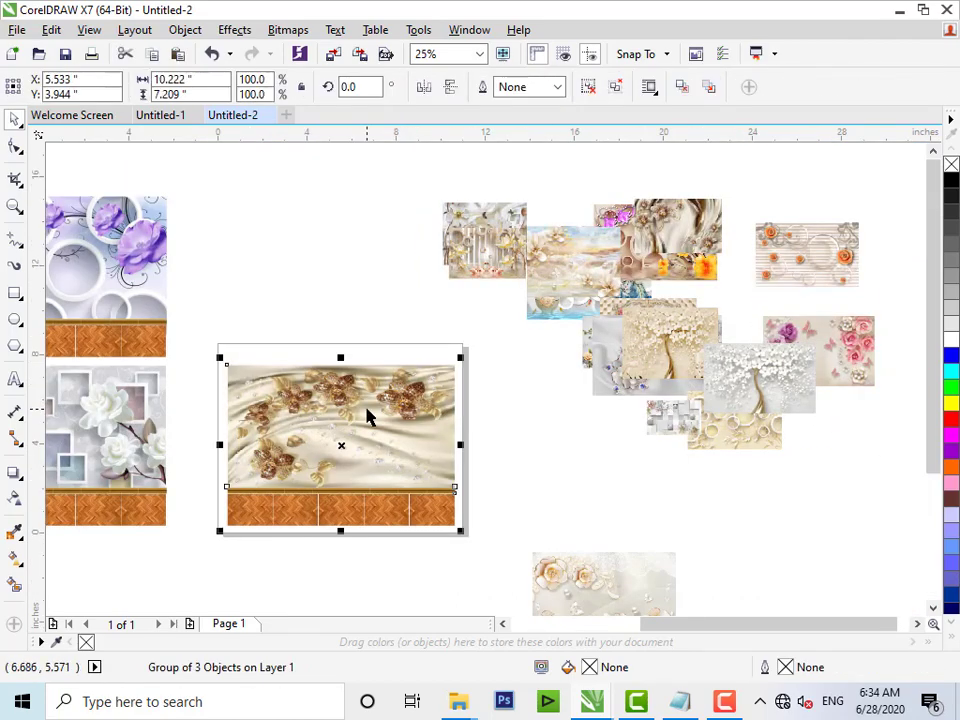
key(ctrl+u)
click(520, 419)
click(410, 400)
right_click(410, 399)
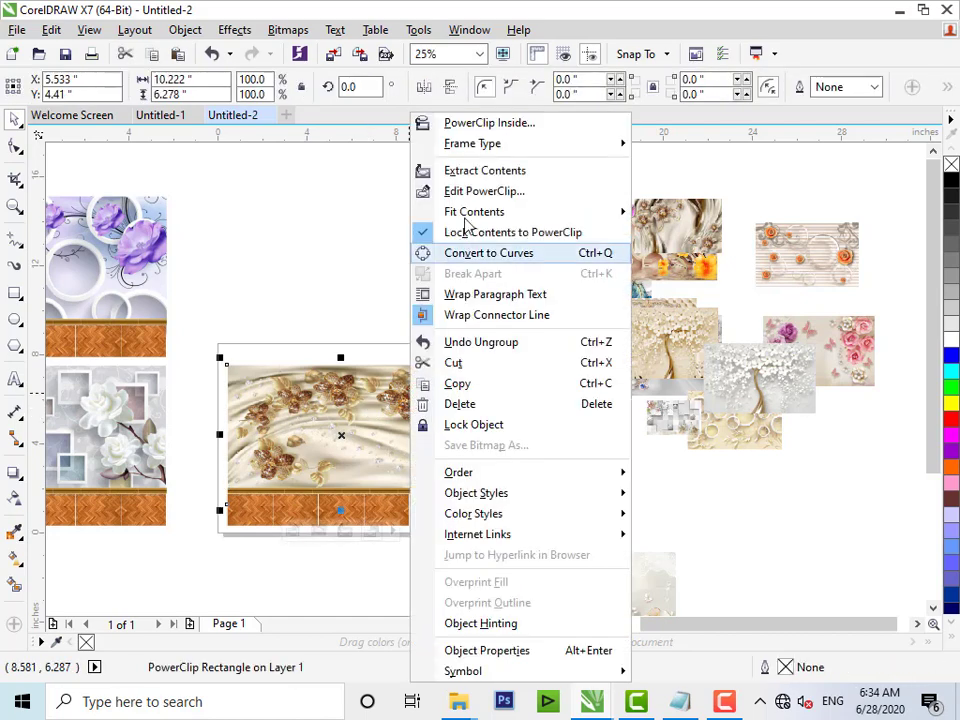
click(468, 192)
key(Delete)
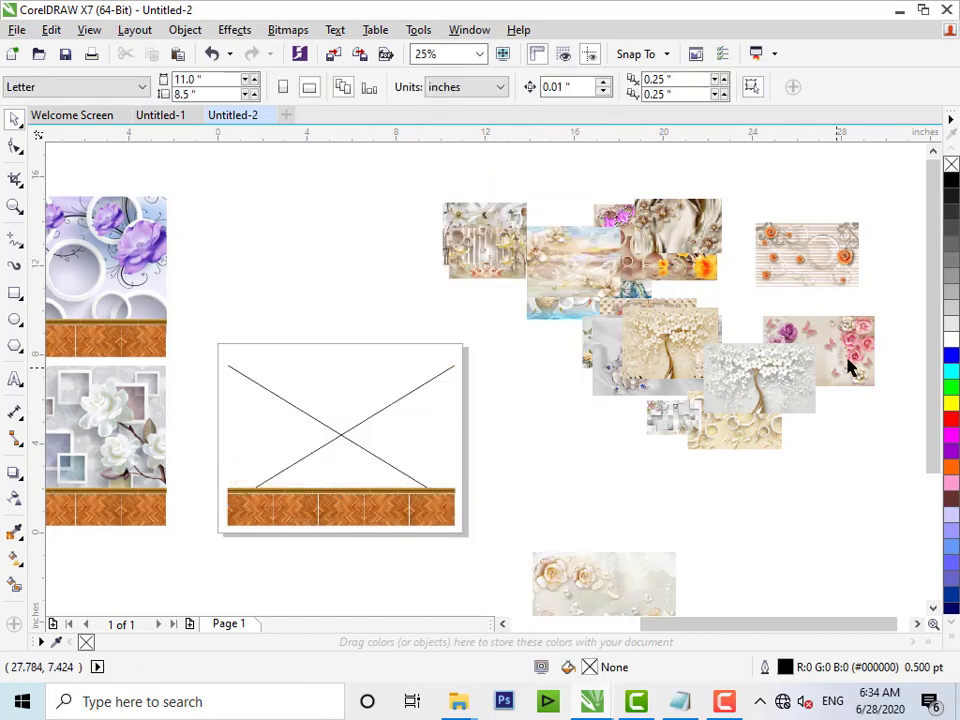
Step: Place the rose and butterfly image inside the empty frame and open the PowerClip contents for editing
drag(863, 343, 369, 403)
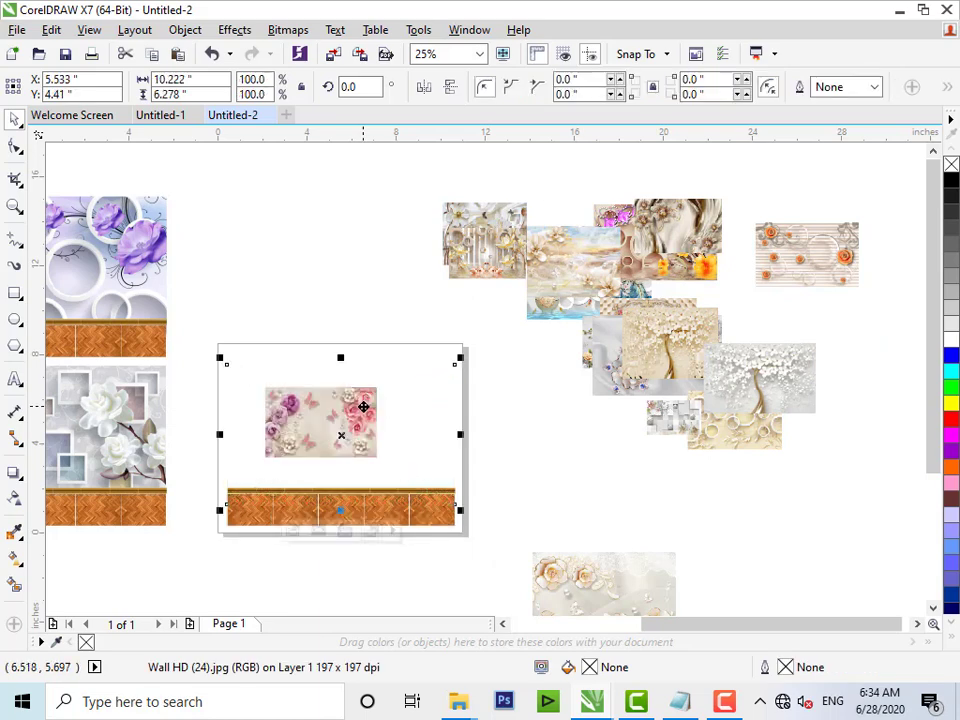
drag(193, 332, 497, 519)
ctrl+click(400, 405)
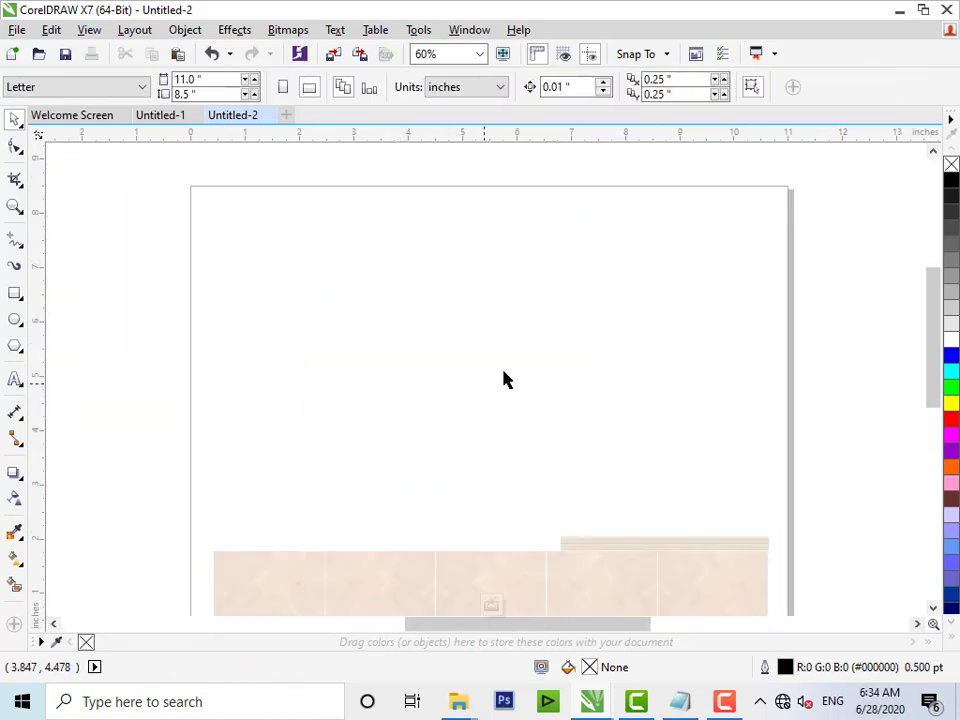
click(503, 371)
Step: Align the rose and butterfly image to the frame's upper-left corner, stretch it to about 10.3 by 5.7 in, and finish editing the PowerClip
drag(499, 403, 388, 308)
scroll(408, 330, down, 3)
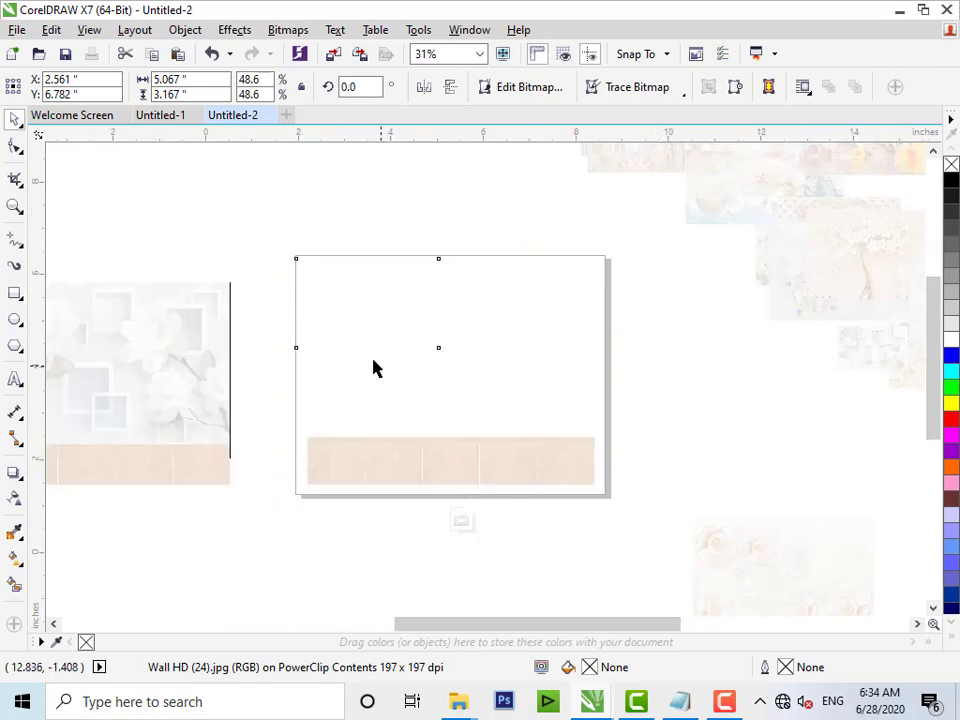
scroll(373, 366, up, 2)
drag(316, 278, 332, 315)
drag(461, 357, 654, 469)
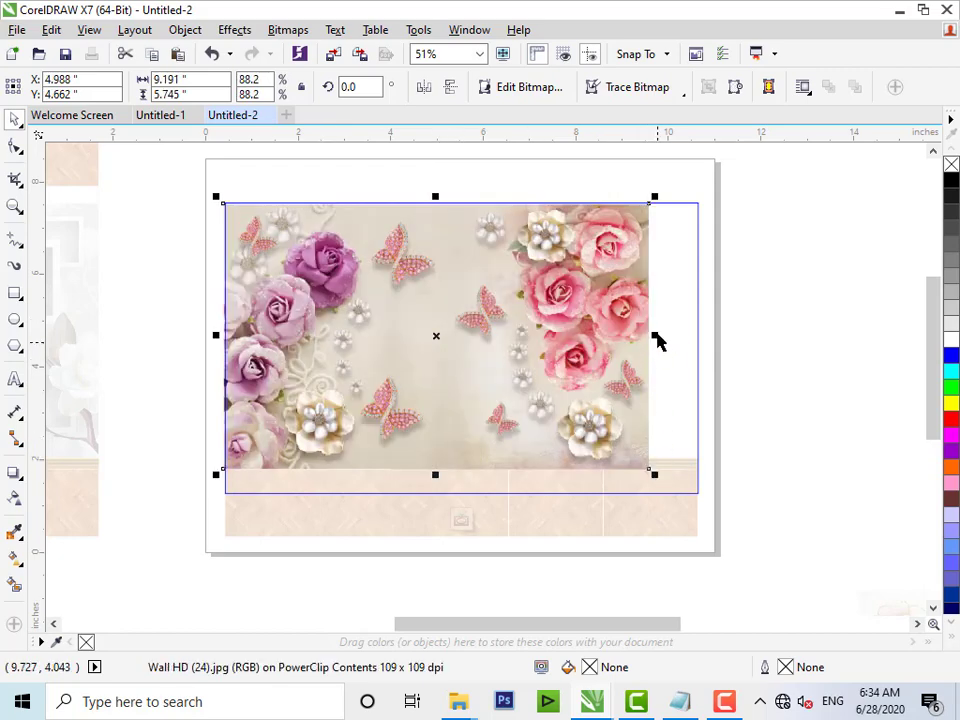
drag(655, 334, 706, 335)
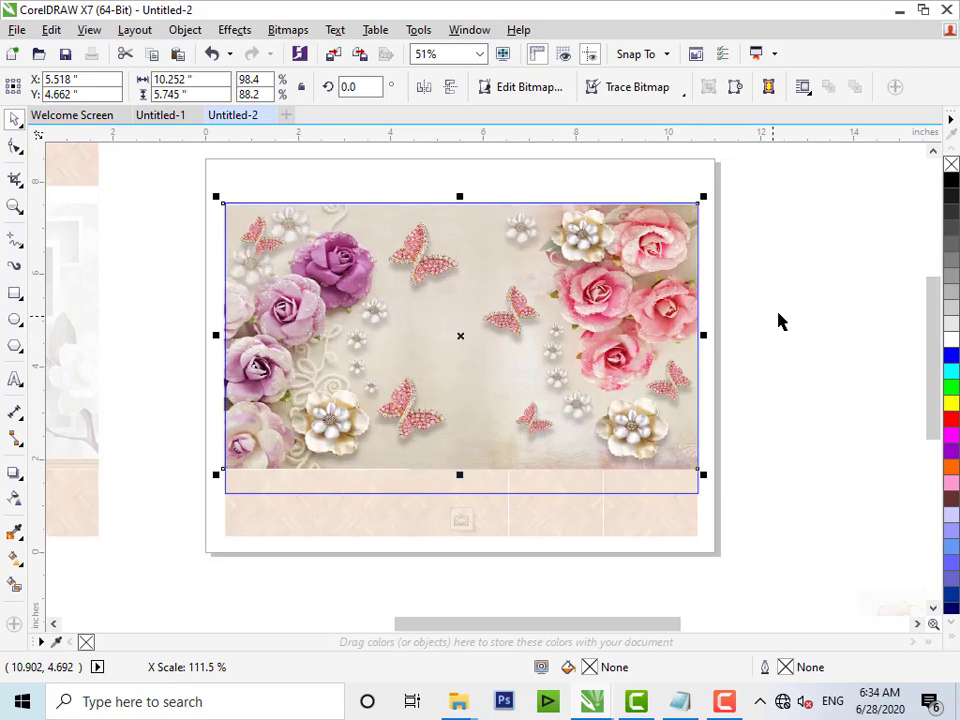
ctrl+click(779, 314)
Step: Group the rose design and place a copy left of the white flower design, right-aligned with the golden design above
scroll(759, 389, down, 1)
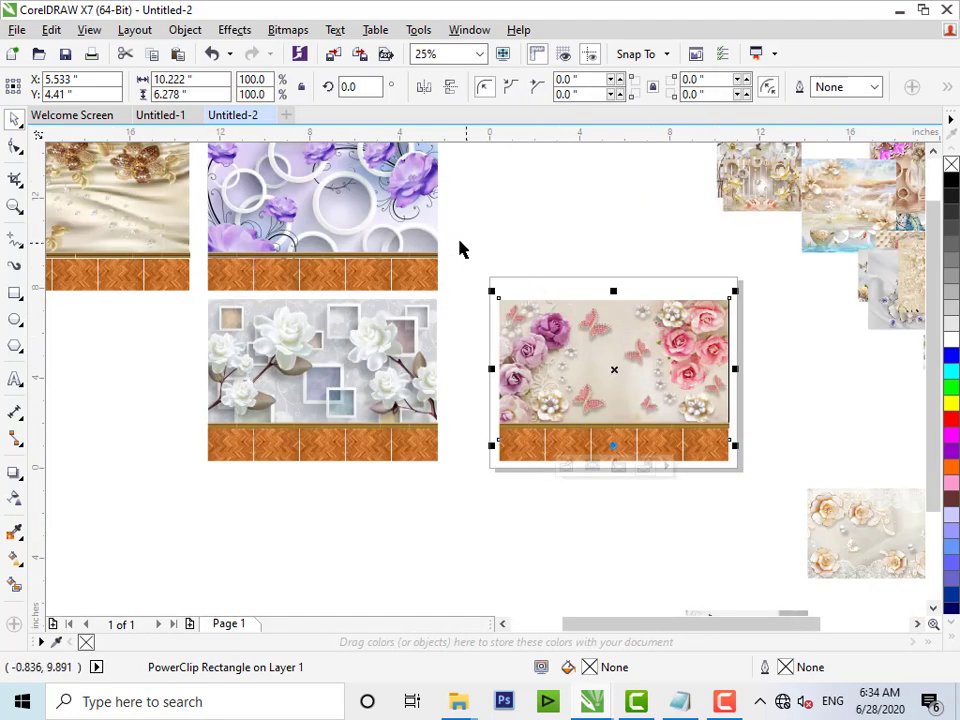
drag(459, 248, 895, 553)
key(ctrl+g)
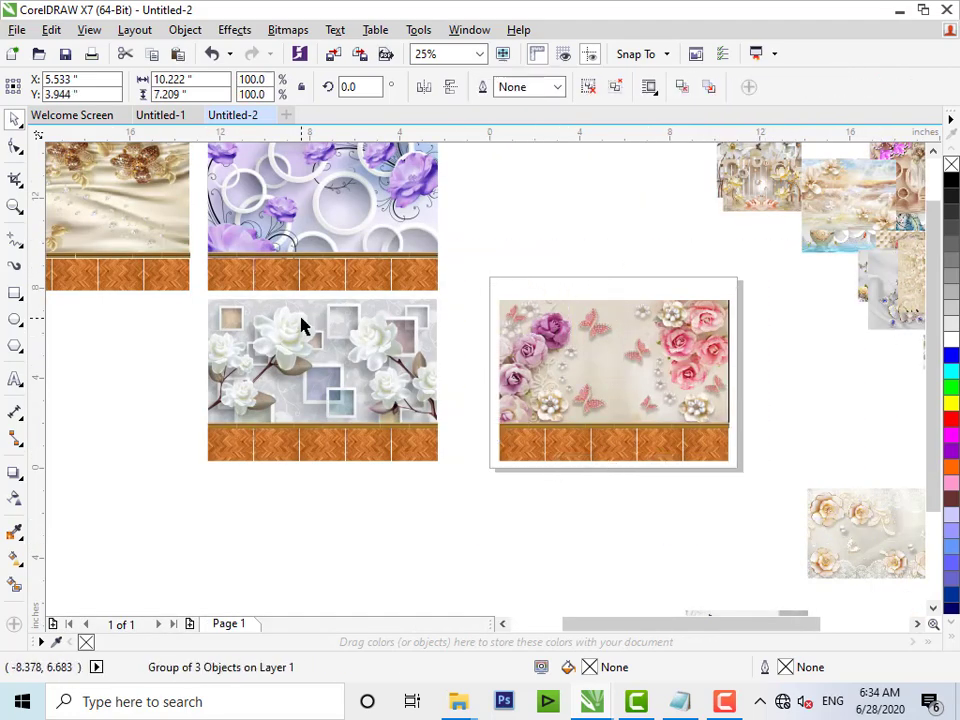
shift+click(125, 223)
key(r)
Step: Ungroup the rose and butterfly design on the page and remove its wallpaper image, leaving the frame empty
click(669, 222)
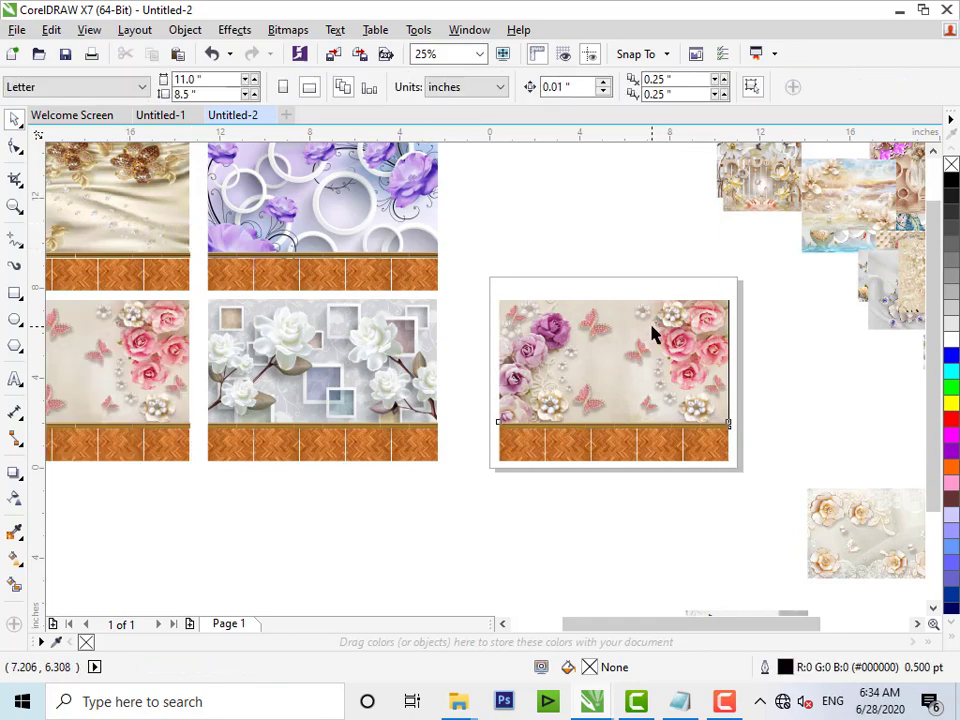
click(652, 327)
key(ctrl+u)
click(650, 224)
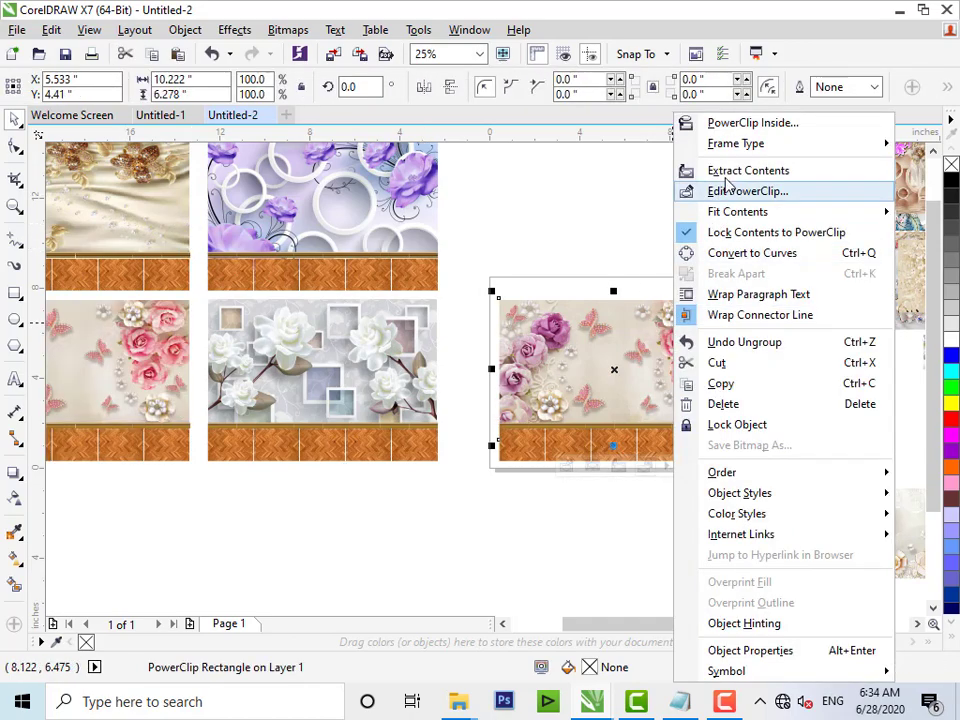
click(714, 190)
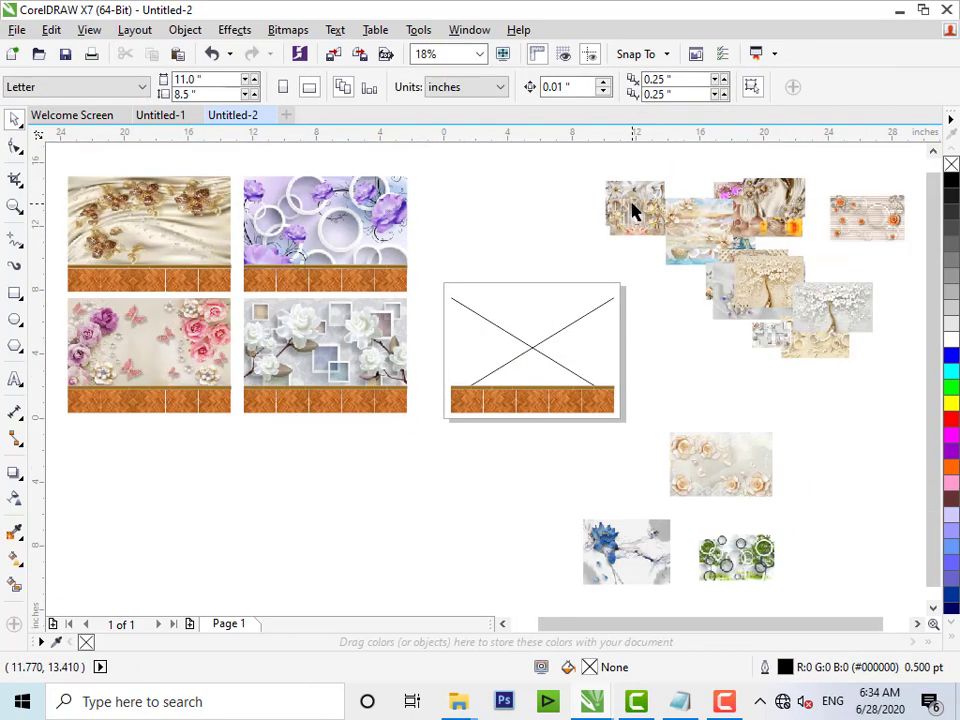
Step: Place the swan and lotus image inside the empty frame and open the PowerClip contents for editing
drag(643, 210, 528, 366)
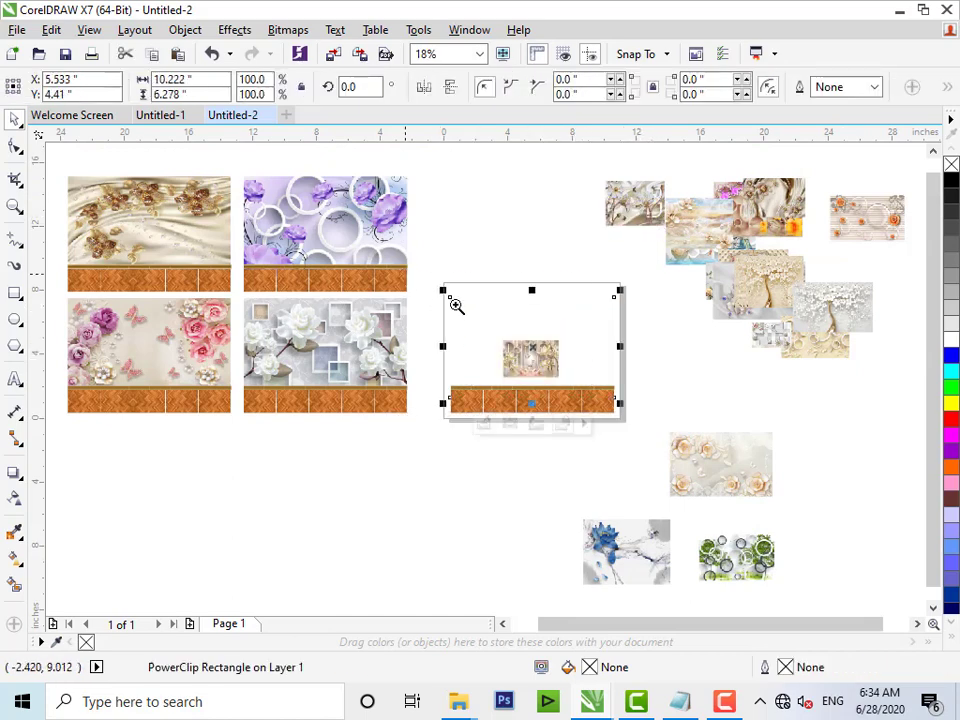
scroll(508, 302, up, 3)
double_click(582, 387)
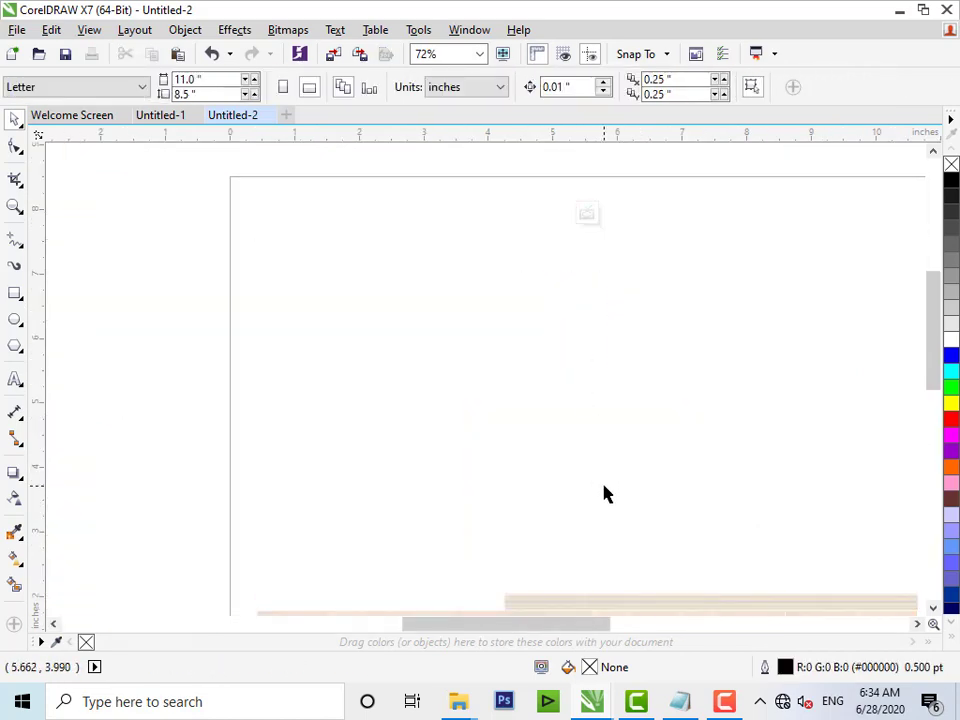
scroll(601, 484, down, 1)
key(F2)
drag(386, 312, 800, 606)
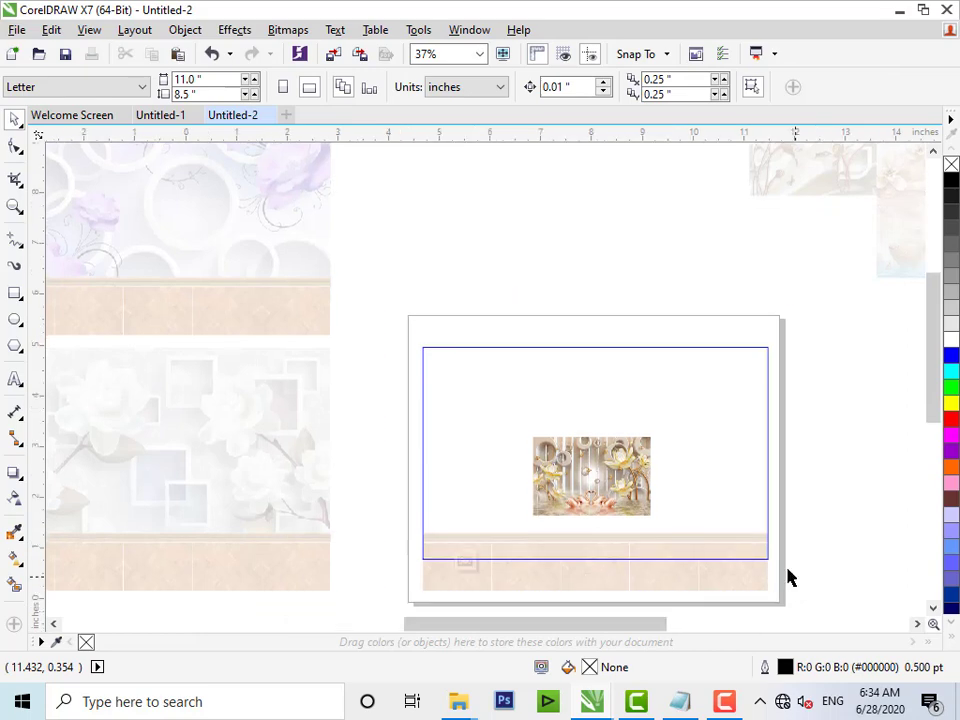
Step: Align the swan image to the frame's upper-left corner, stretch it to about 10.2 by 5.8 in, and finish editing the PowerClip
drag(463, 439, 304, 305)
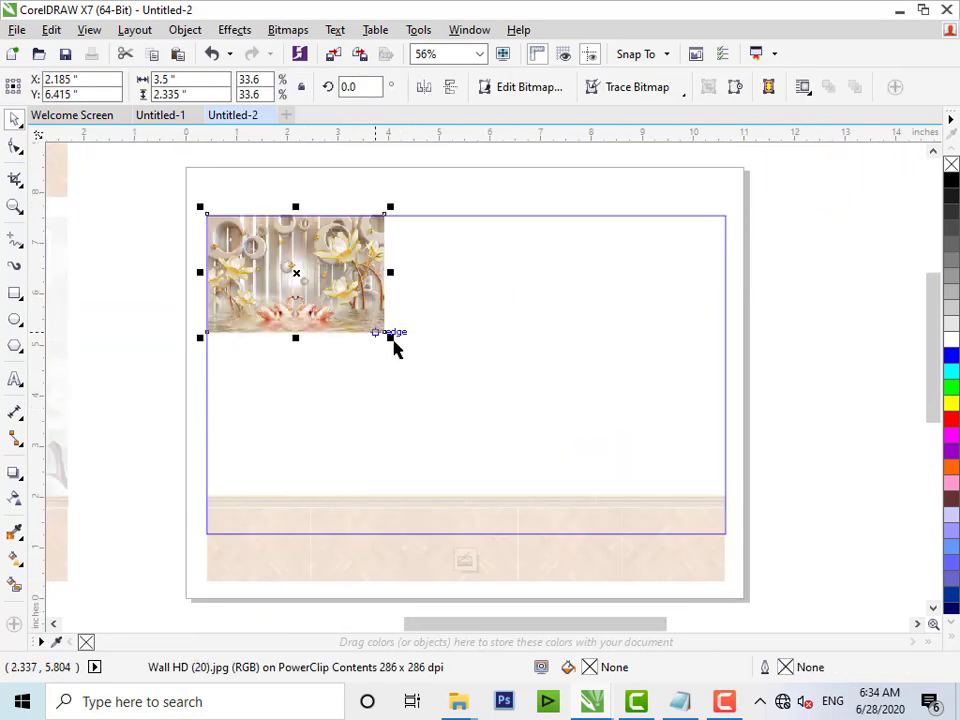
drag(475, 408, 655, 547)
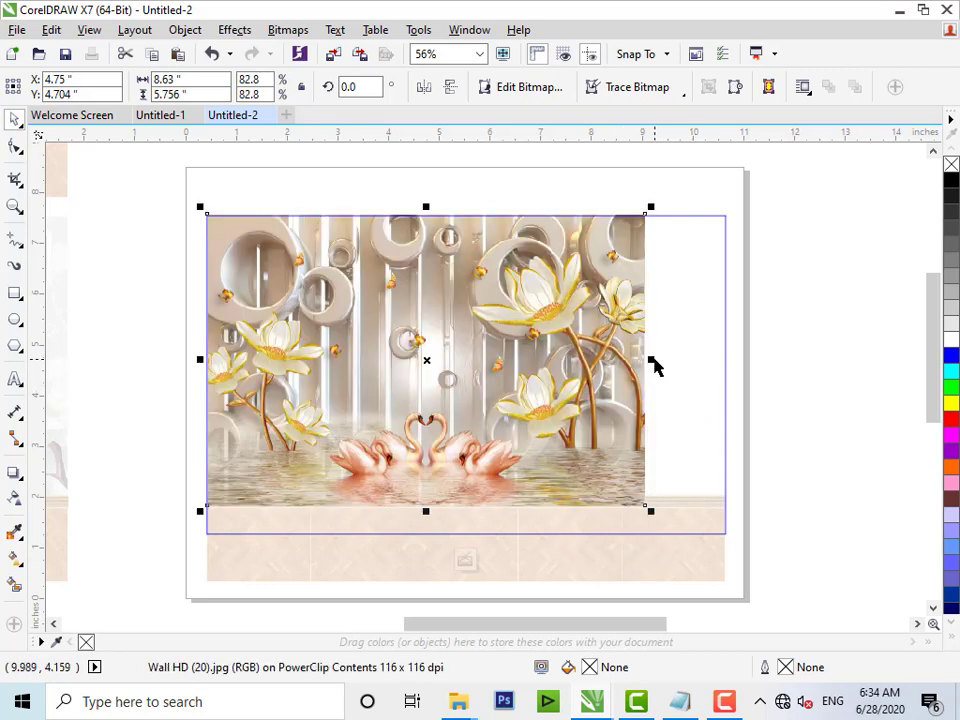
drag(652, 360, 732, 357)
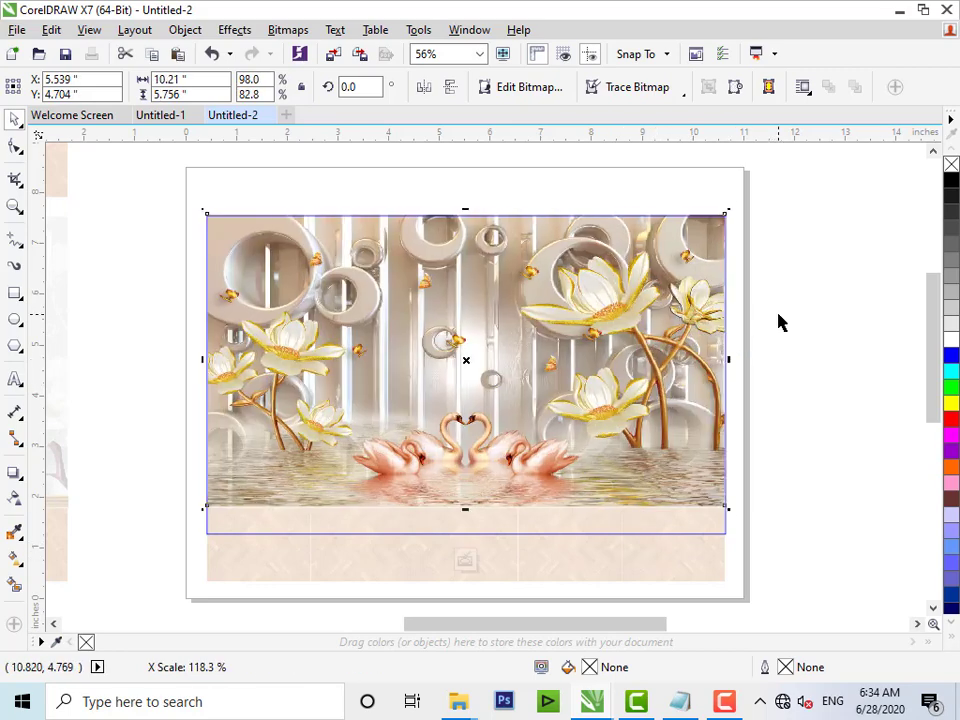
scroll(777, 321, down, 2)
Step: Group the swan design and place a copy above the golden flower design, aligned with that design's sides
drag(806, 217, 521, 417)
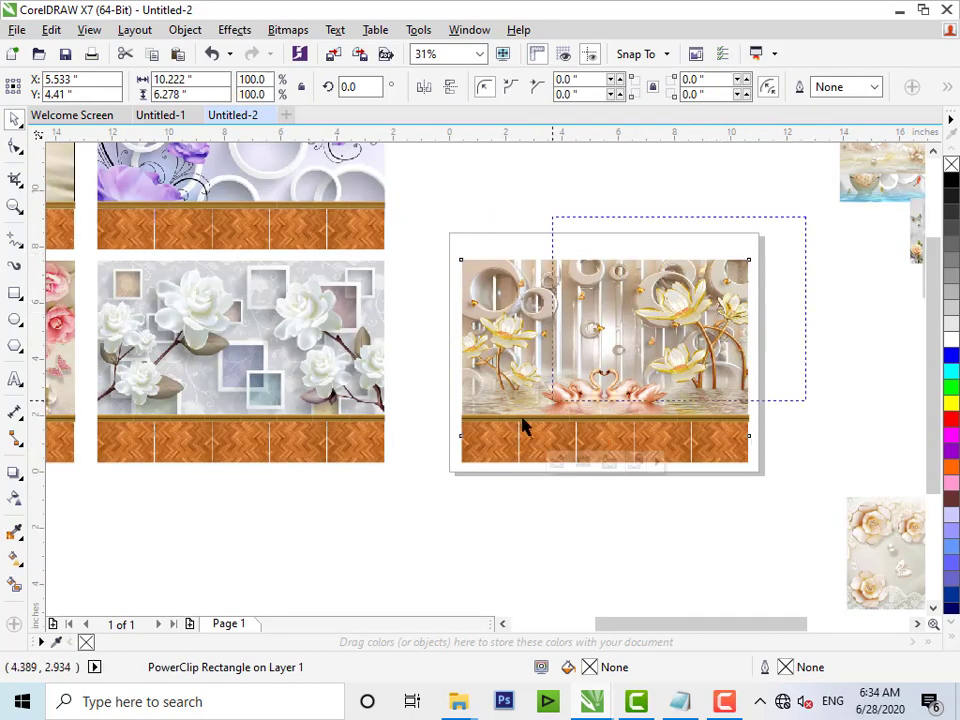
drag(429, 522, 435, 516)
scroll(434, 516, down, 2)
drag(519, 461, 242, 247)
shift+click(221, 332)
click(522, 349)
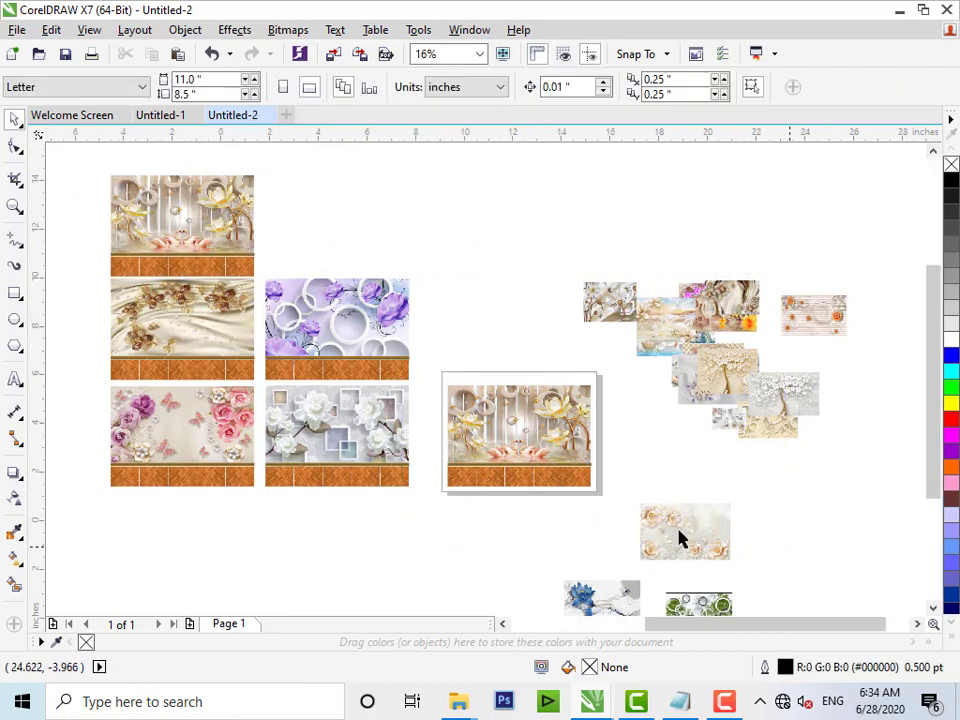
Step: Ungroup the swan design on the page and PowerClip the white flower image with brown stems inside its frame
scroll(680, 532, up, 2)
click(319, 390)
key(ctrl+u)
click(499, 236)
right_click(506, 198)
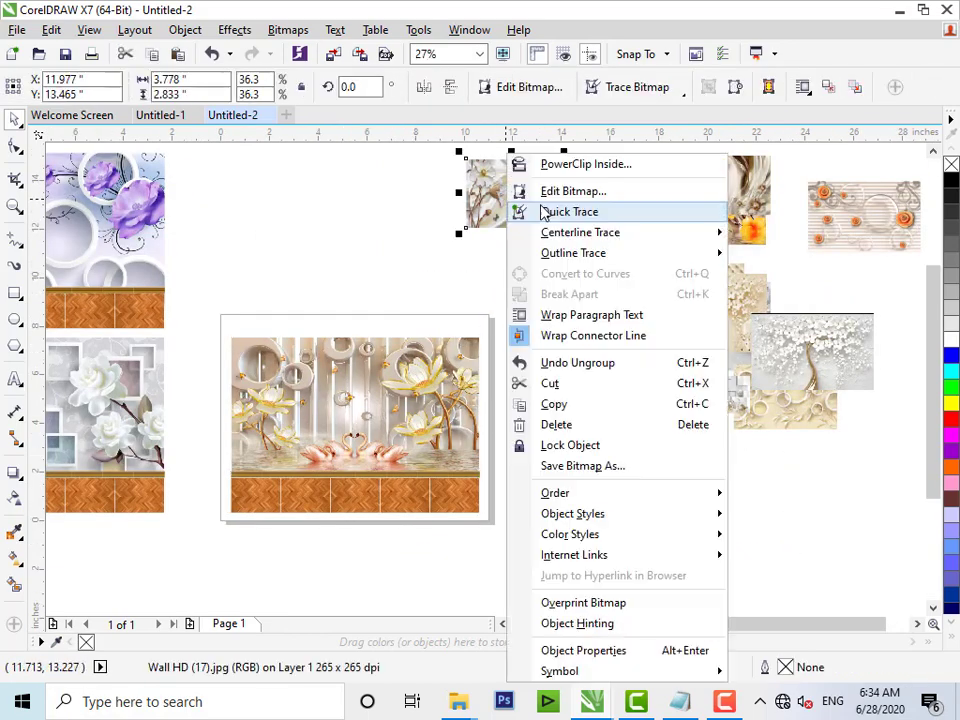
click(553, 163)
click(470, 355)
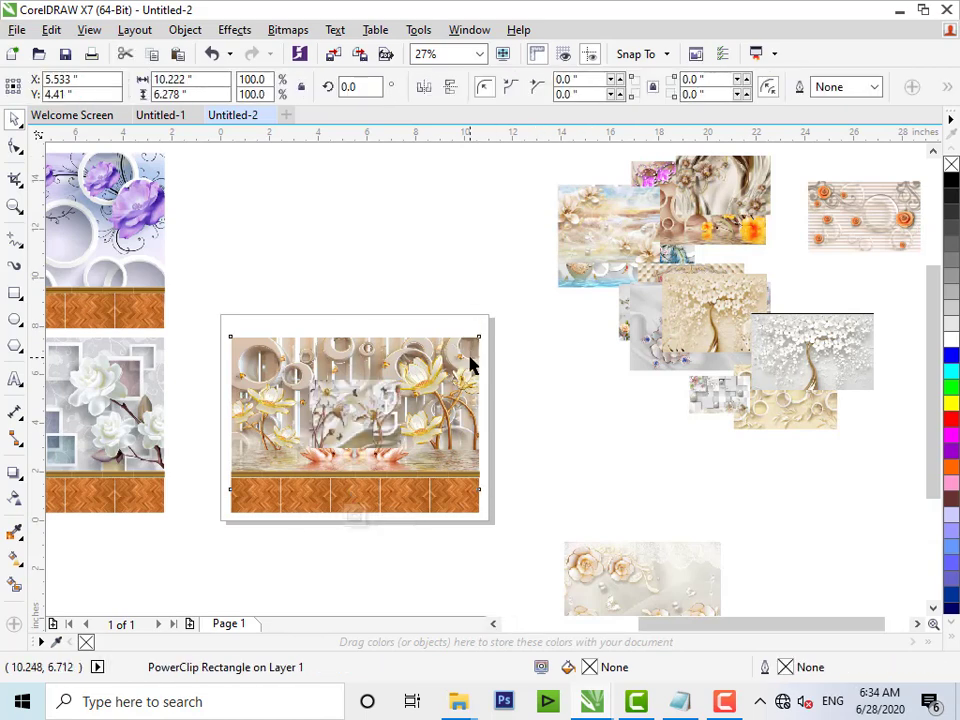
Step: Open the PowerClip contents for editing and delete the old swan image behind the white flower image
ctrl+click(469, 359)
click(457, 352)
key(Delete)
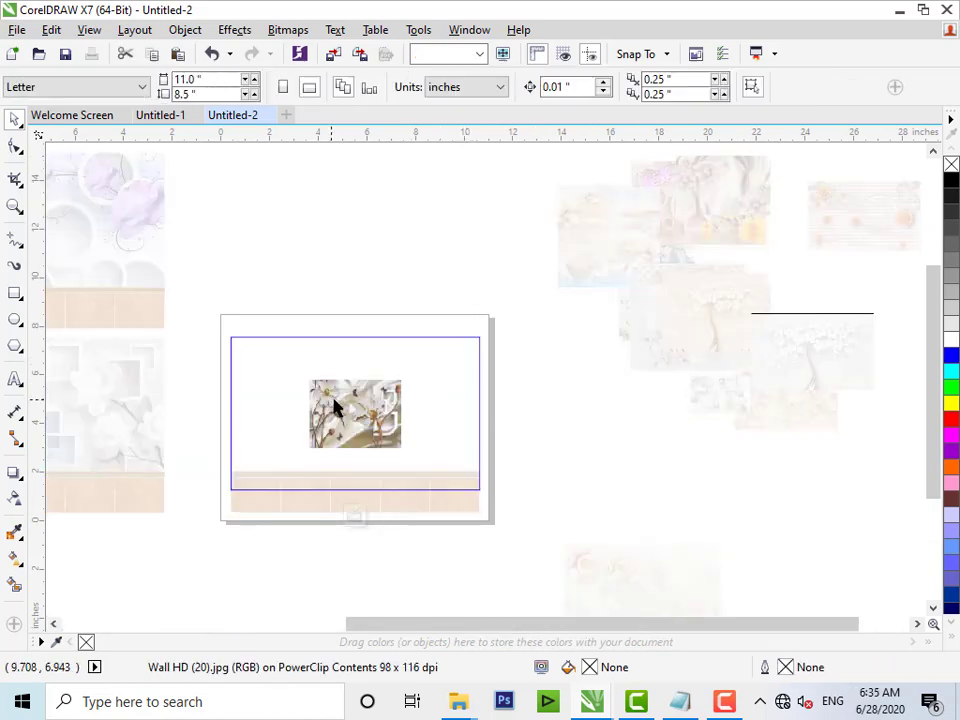
Step: Align the white flower image to the frame's upper-left corner, enlarge it to about 5.7 in high, stretch it across the frame, and finish editing
drag(313, 379, 277, 358)
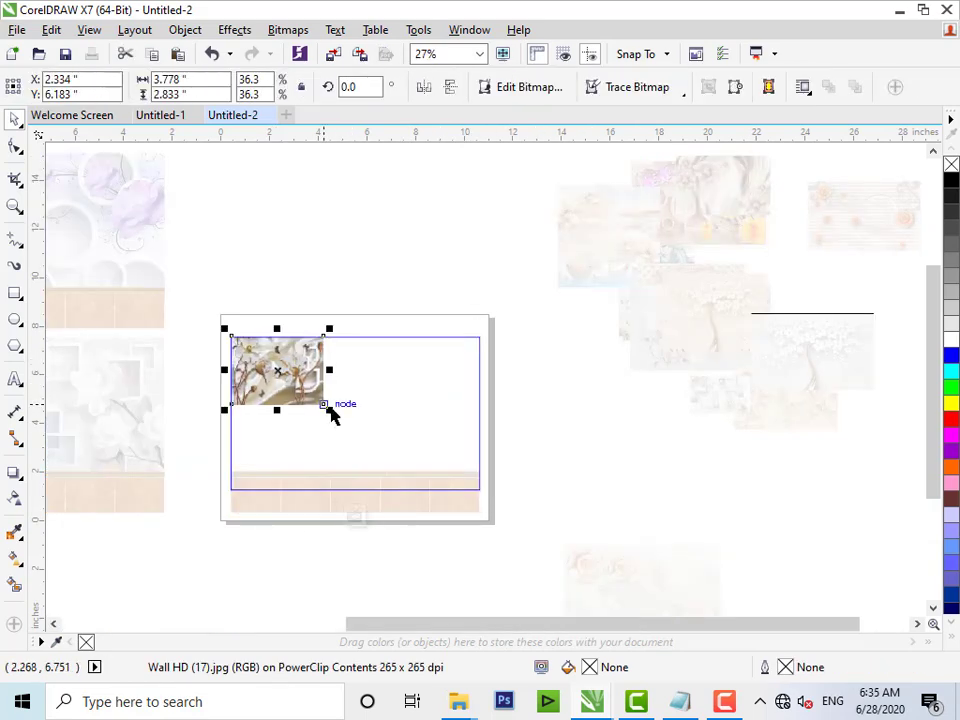
drag(330, 409, 422, 477)
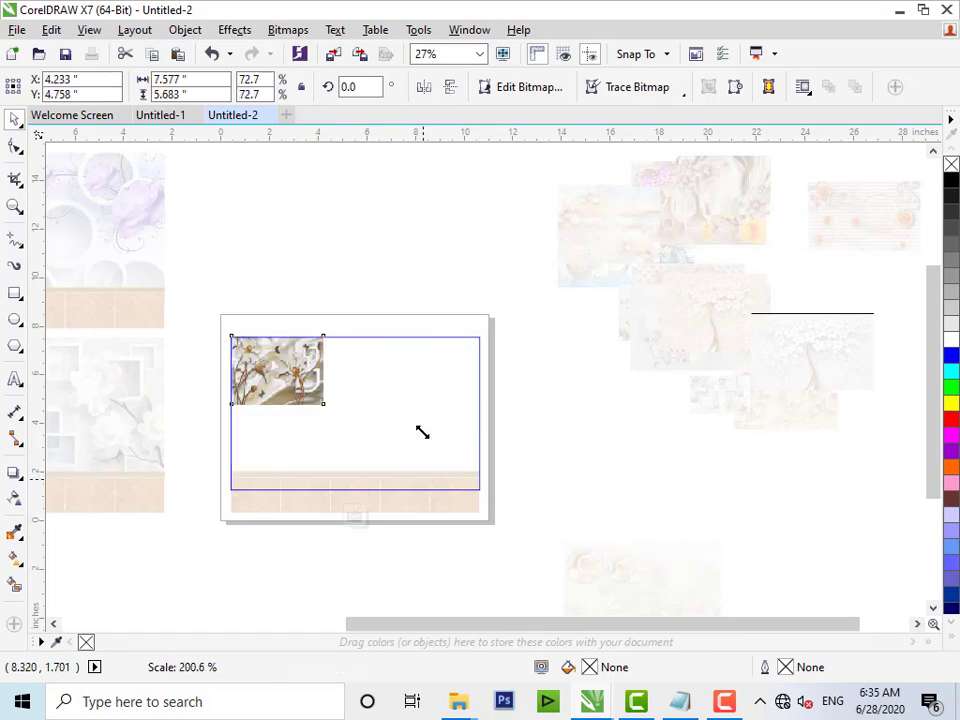
drag(442, 400, 480, 406)
ctrl+click(557, 371)
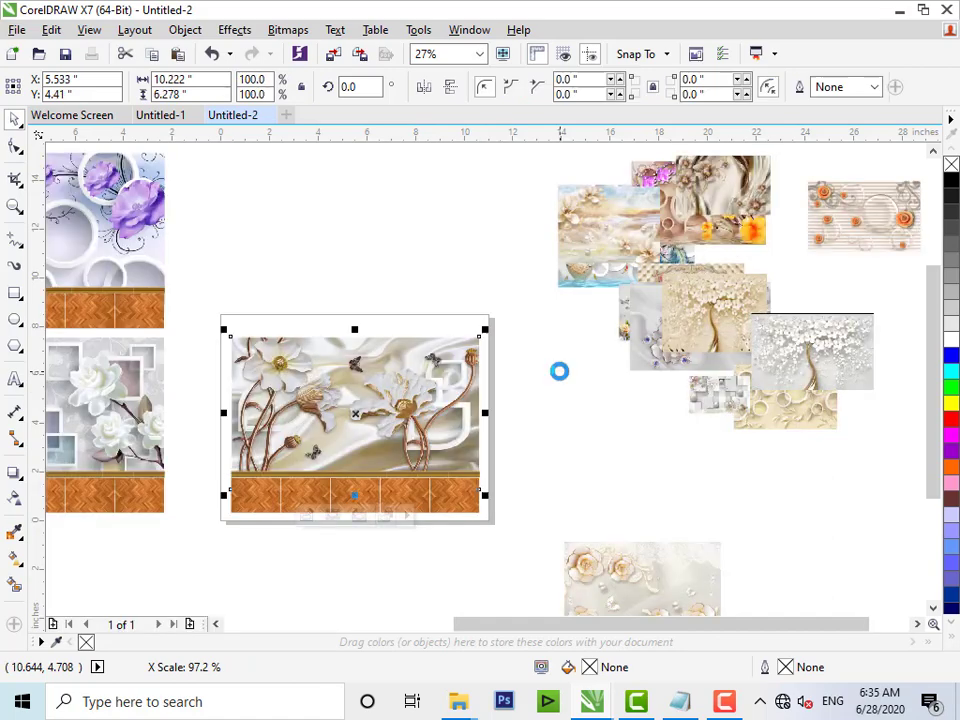
Step: Group the brown-stemmed white flower design and place a copy above the purple circle design
drag(230, 526, 211, 535)
key(ctrl+g)
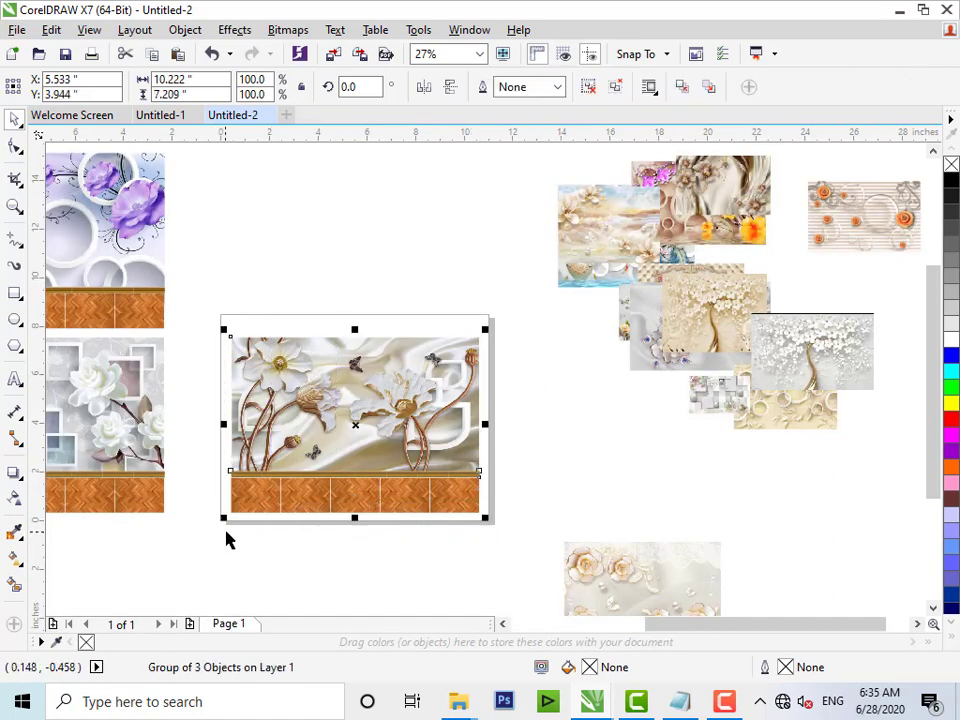
scroll(227, 533, down, 2)
drag(325, 503, 201, 326)
right_click(201, 326)
Step: Centre the copy over the purple circle design and align it level with the swan design beside it
shift+click(161, 386)
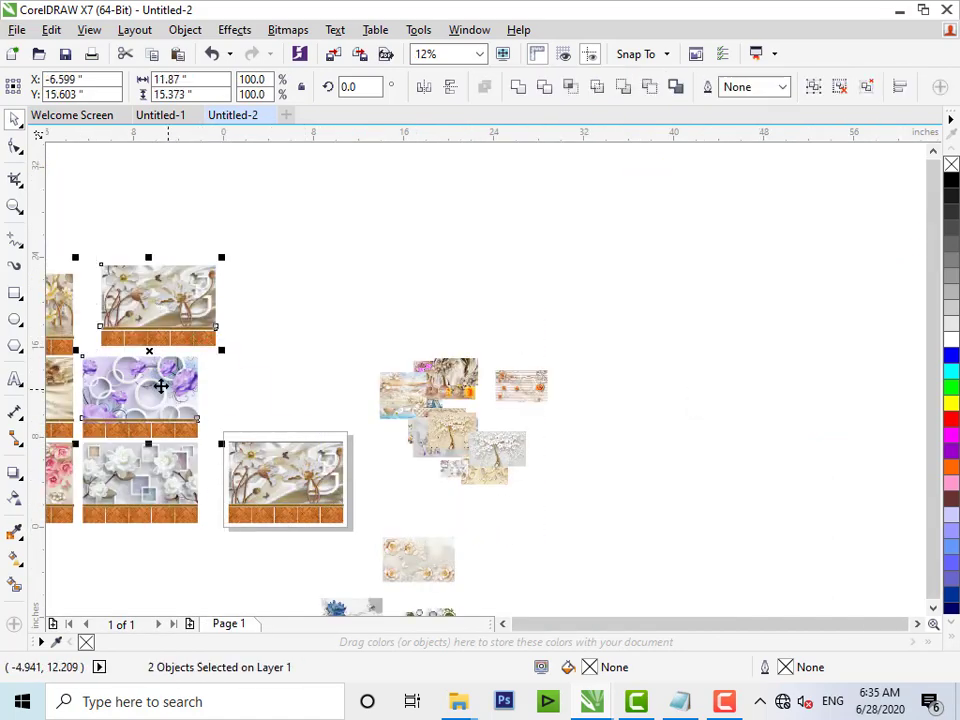
key(c)
shift+click(157, 381)
shift+click(61, 319)
drag(60, 318, 60, 327)
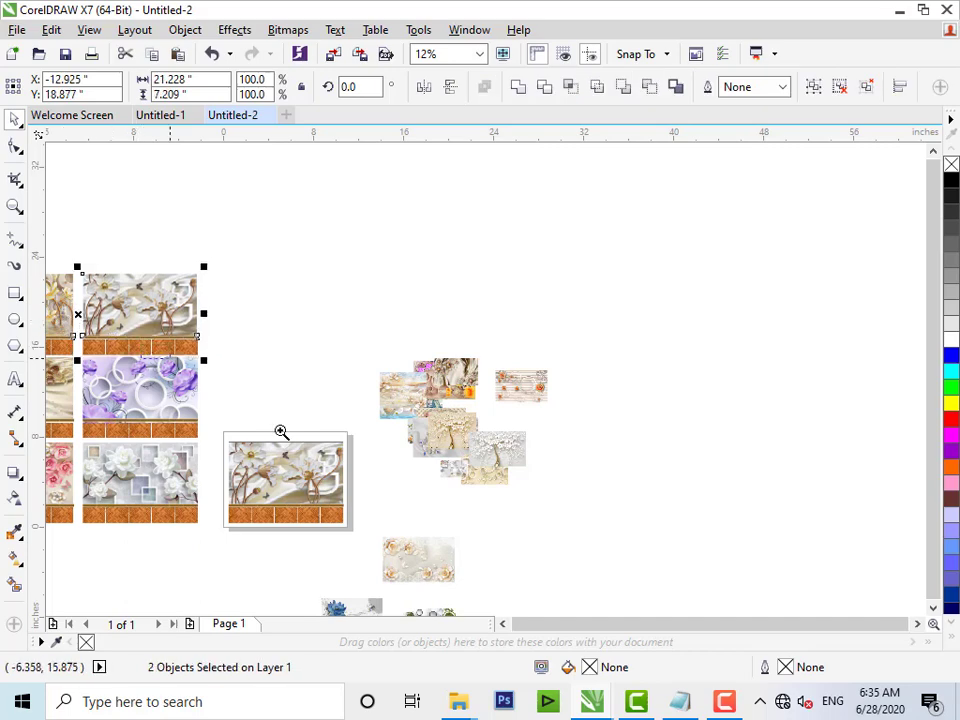
Step: Delete the beige tree, grey tree and silver flower images from the wallpaper images beside the page
drag(280, 431, 507, 551)
click(703, 405)
drag(774, 340, 680, 476)
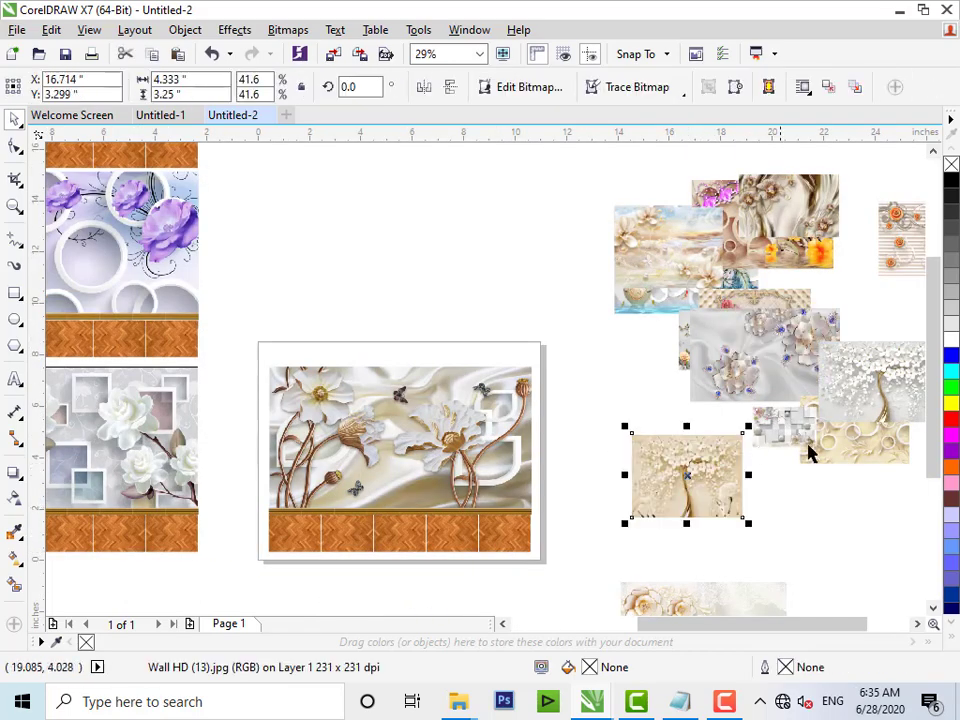
key(Delete)
click(864, 391)
key(Delete)
drag(791, 378, 731, 484)
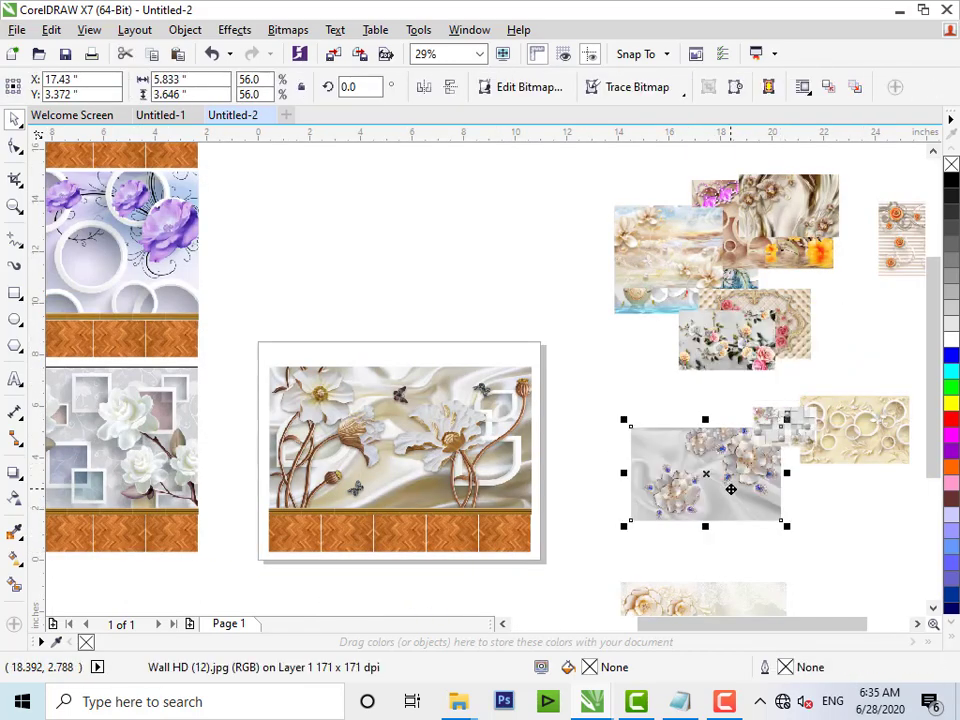
key(Delete)
Step: Move the small grey block image closer to the page and ungroup the white flower design on the page
drag(782, 428, 640, 439)
right_click(640, 440)
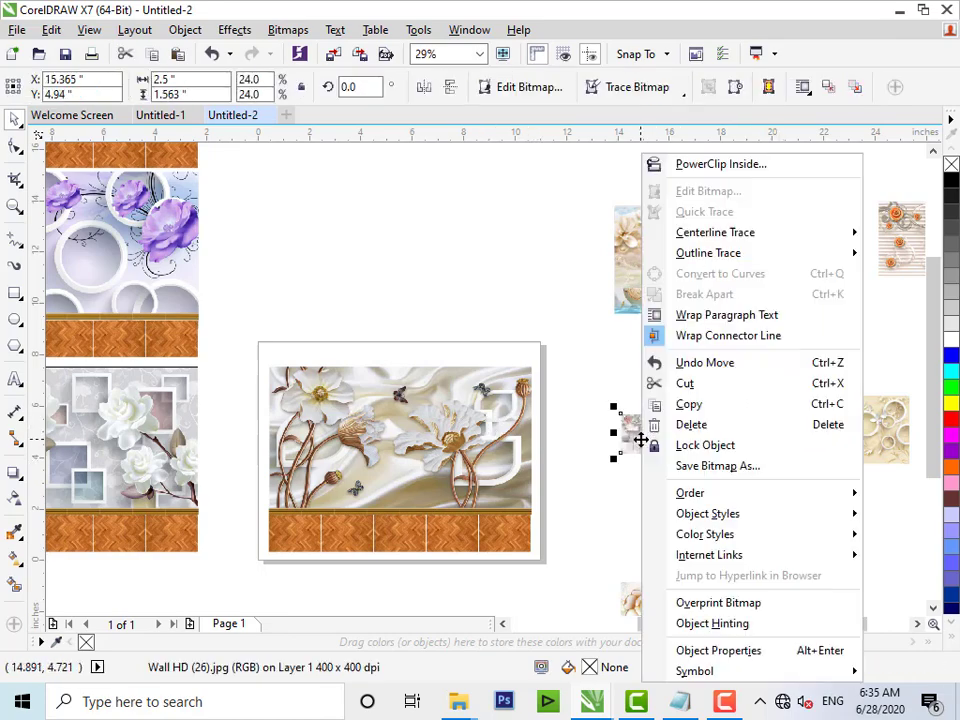
click(445, 413)
right_click(447, 422)
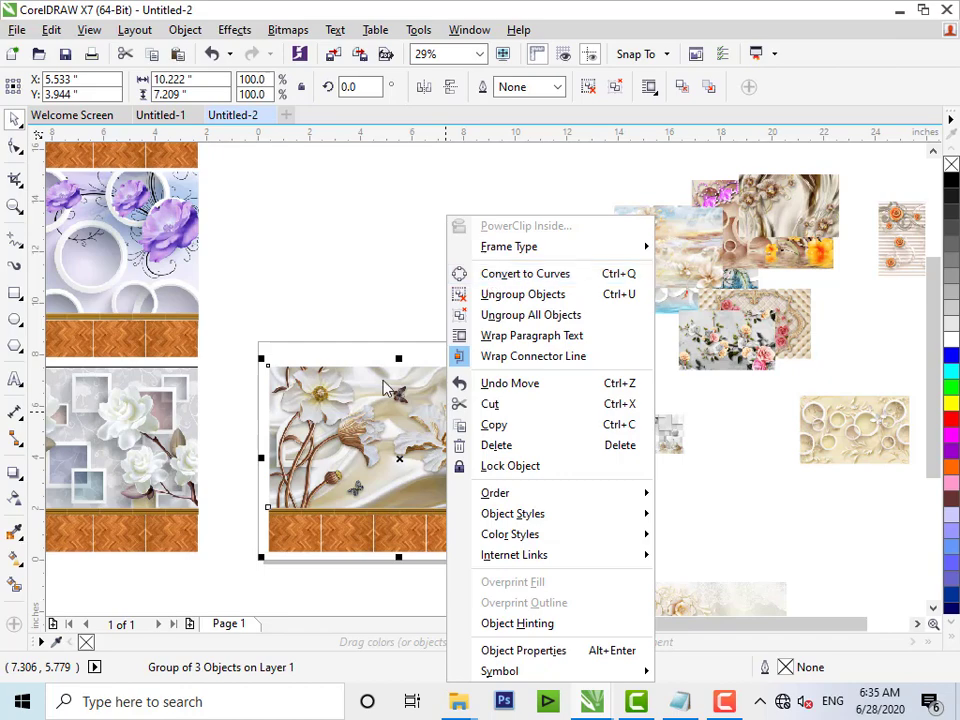
click(383, 380)
click(385, 290)
Step: Extract the white flower image from its PowerClip and delete it, leaving the frame empty
click(421, 432)
key(Escape)
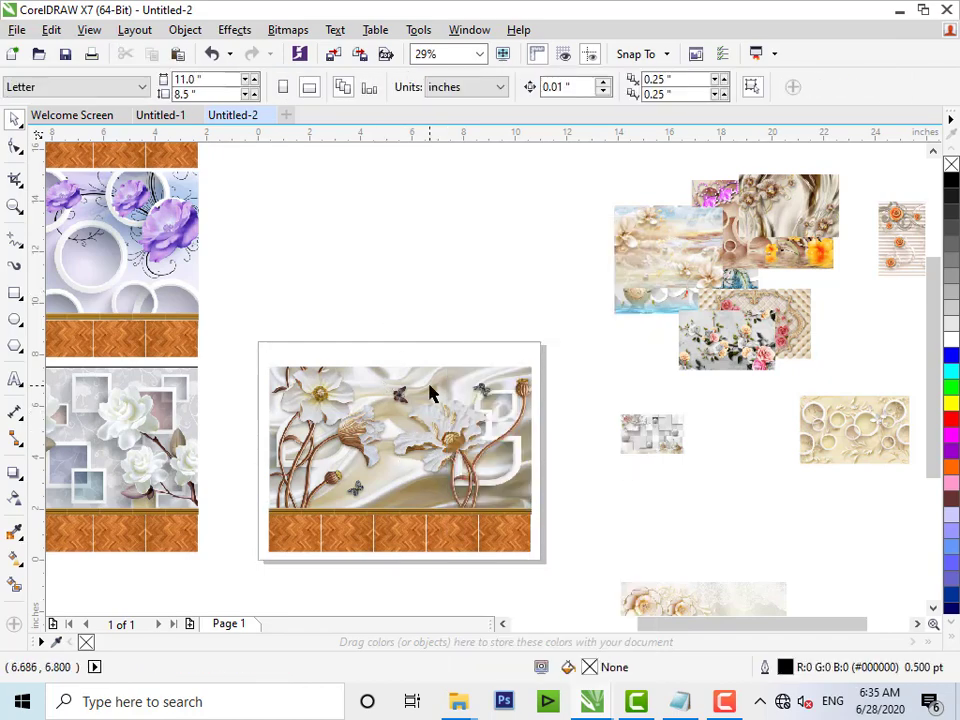
right_click(428, 392)
click(503, 172)
key(Delete)
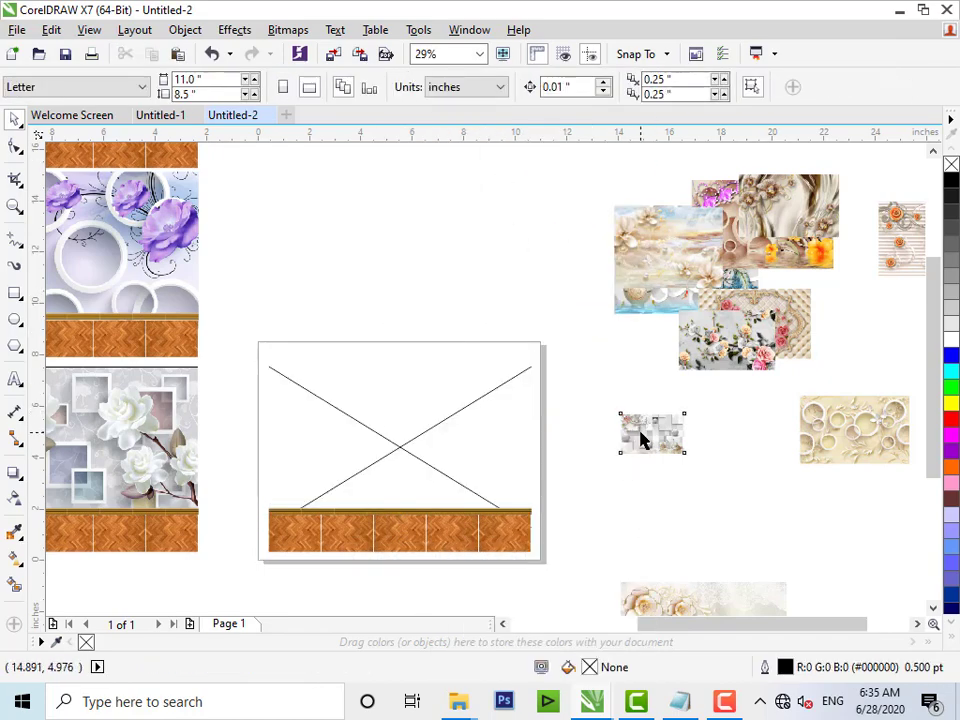
Step: Place the grey block image inside the empty frame and open the PowerClip contents for editing
right_click(644, 432)
click(700, 165)
click(443, 392)
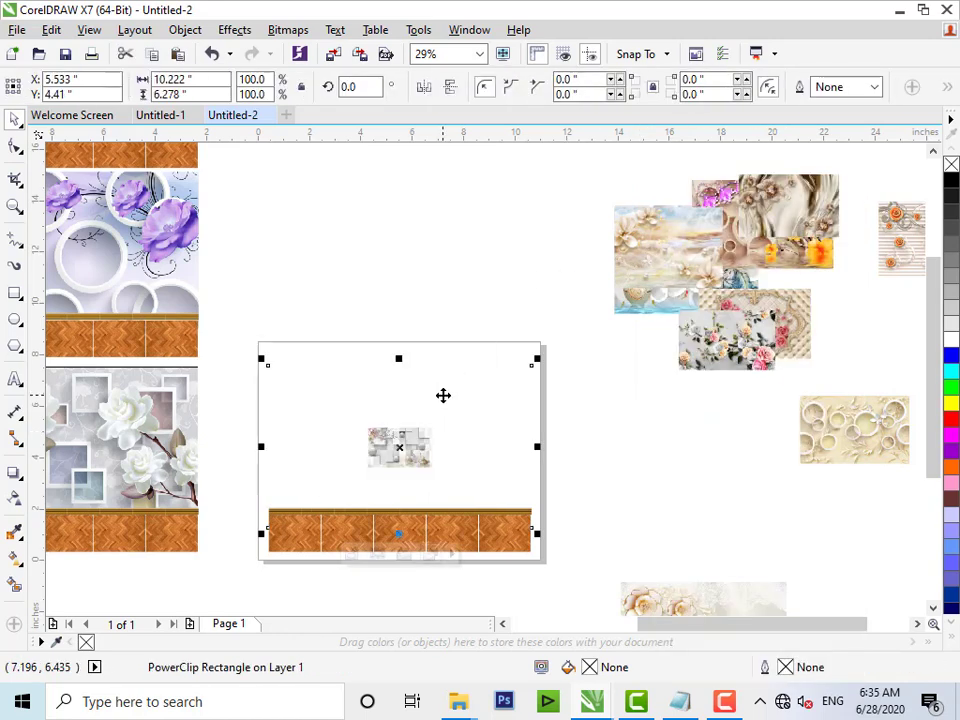
ctrl+click(443, 396)
Step: Align the grey block image to the frame's upper-left corner, stretch it to about 10.2 by 5.5 in, and finish editing
drag(401, 447, 524, 509)
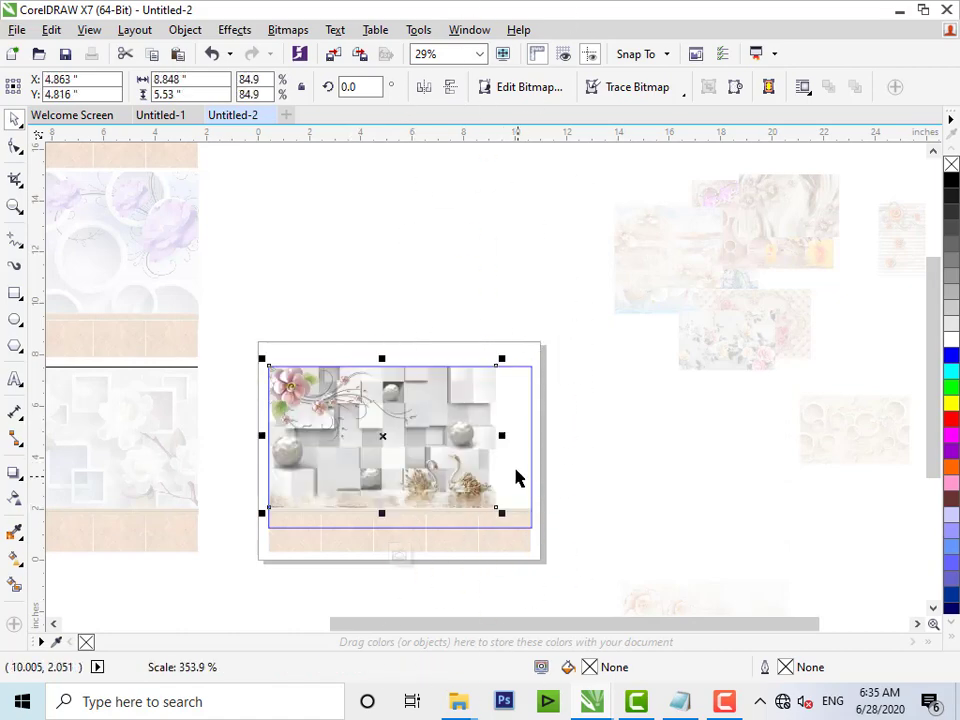
drag(505, 436, 543, 436)
ctrl+click(567, 423)
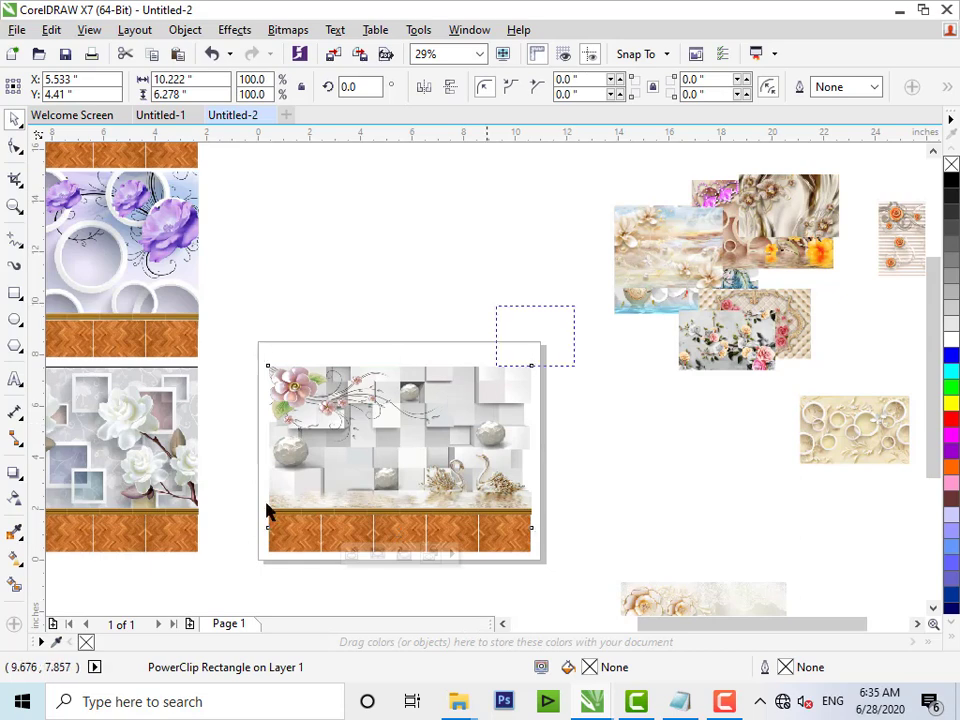
Step: Group the grey block design and place a copy above the page
drag(243, 568, 230, 597)
key(ctrl+g)
drag(347, 526, 312, 143)
click(250, 235)
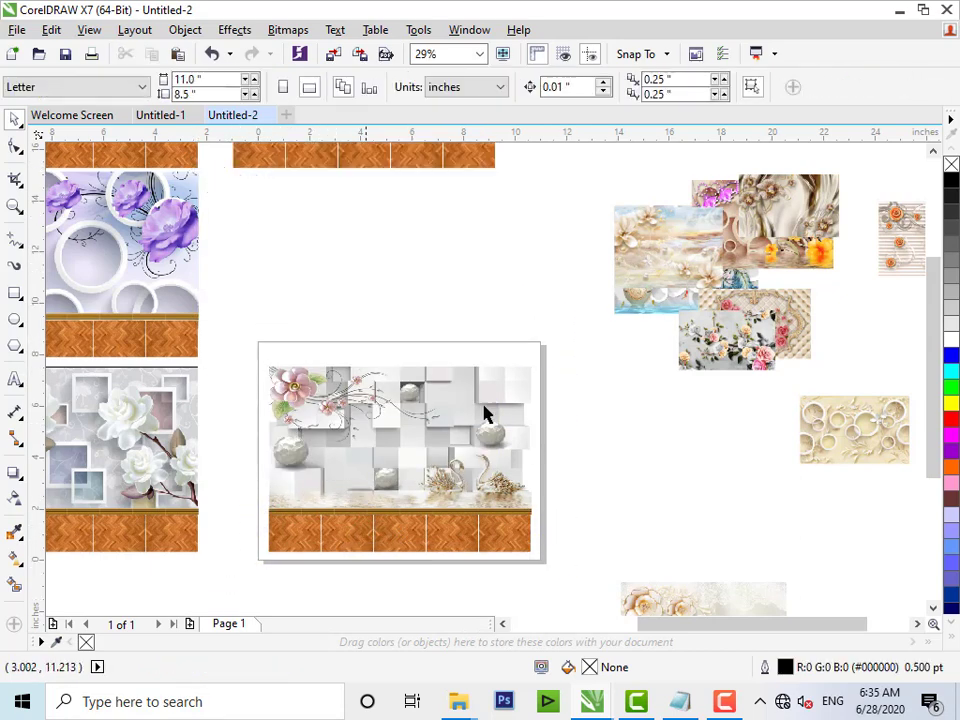
click(730, 706)
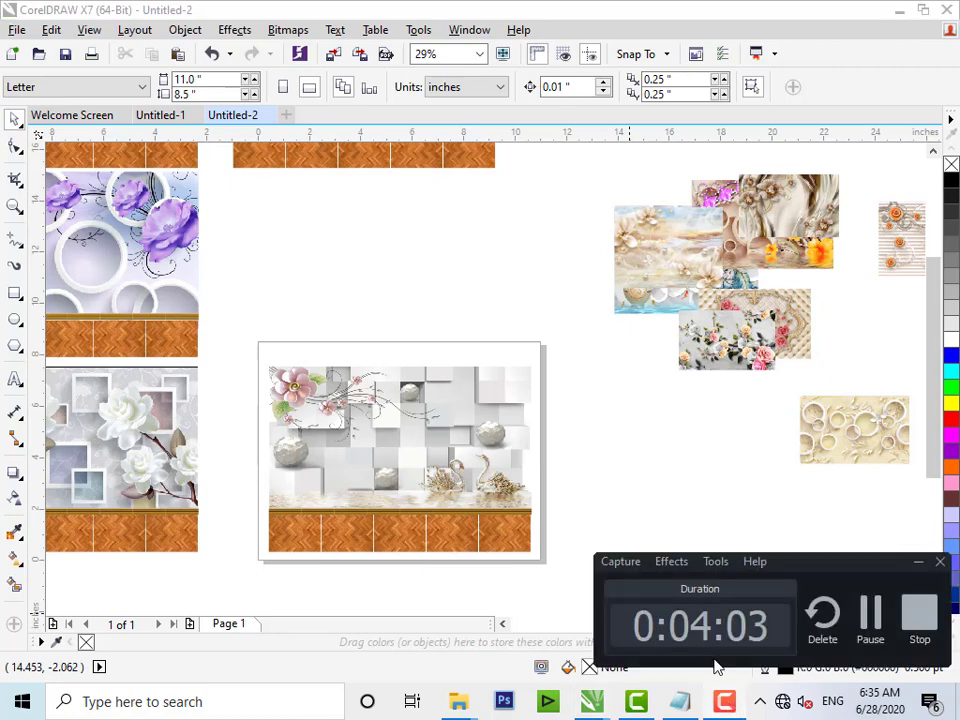
Step: Ungroup the grey block design on the page, extract its wallpaper image and delete it, leaving the frame empty
scroll(357, 358, down, 2)
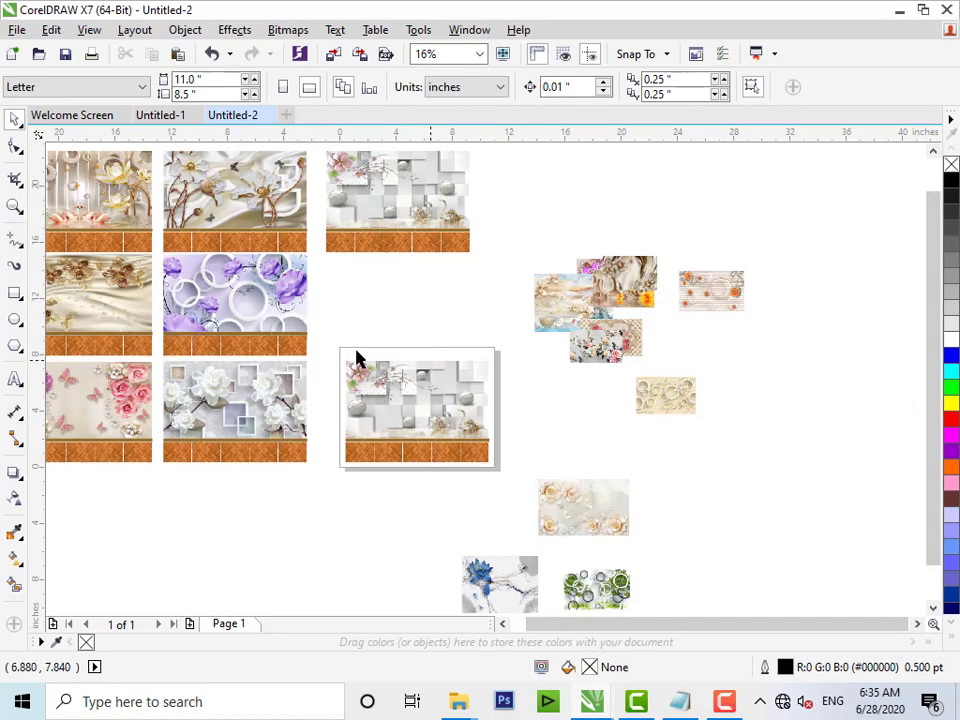
scroll(709, 513, up, 1)
right_click(322, 342)
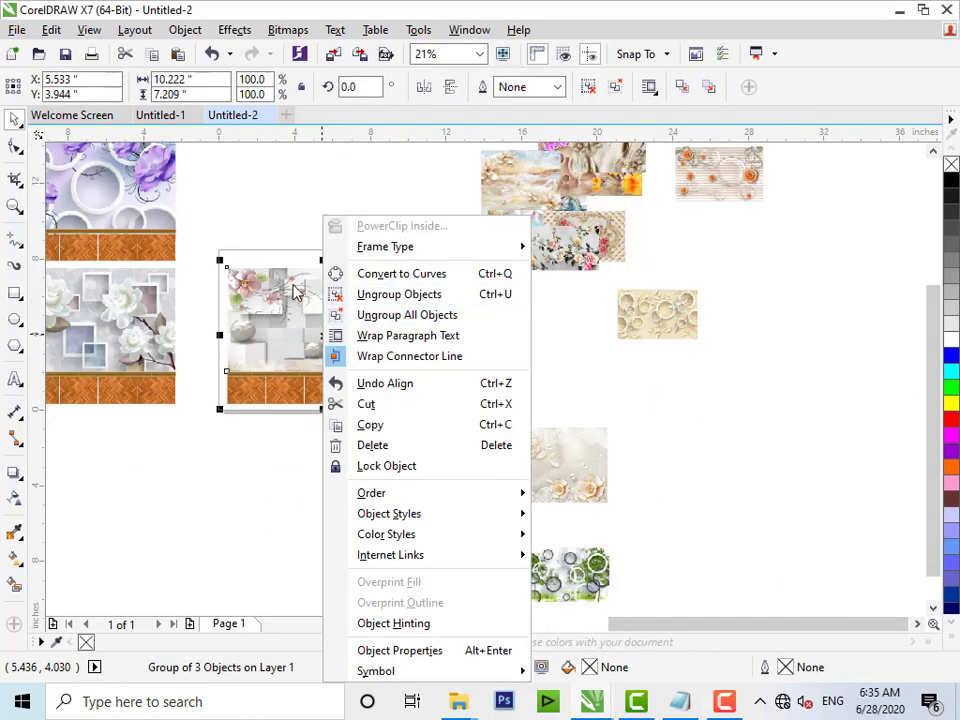
click(380, 298)
click(304, 212)
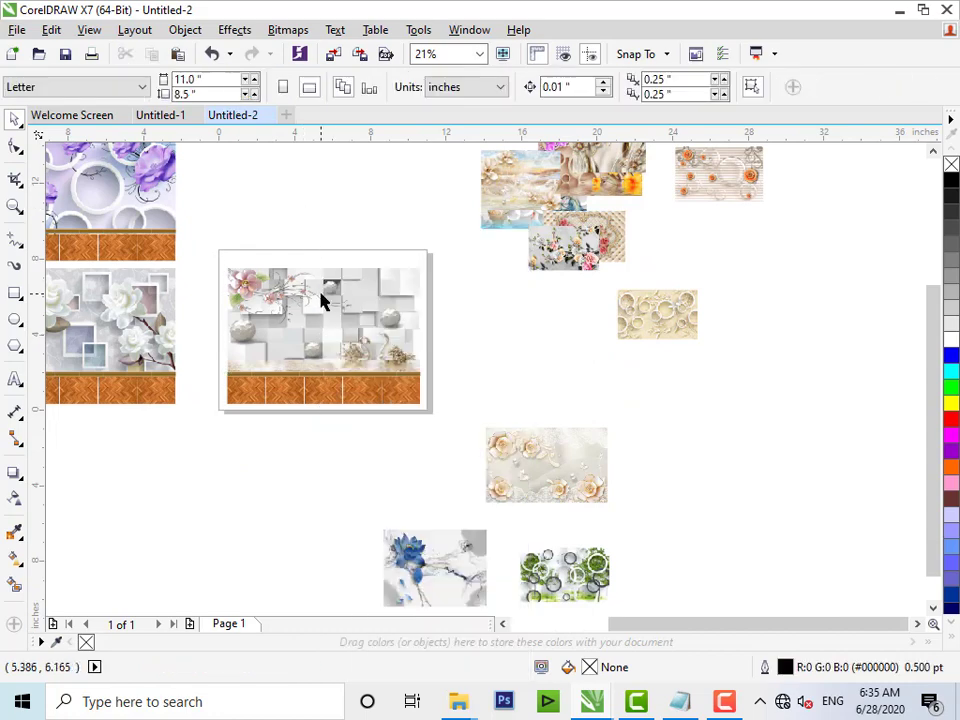
right_click(322, 302)
click(383, 169)
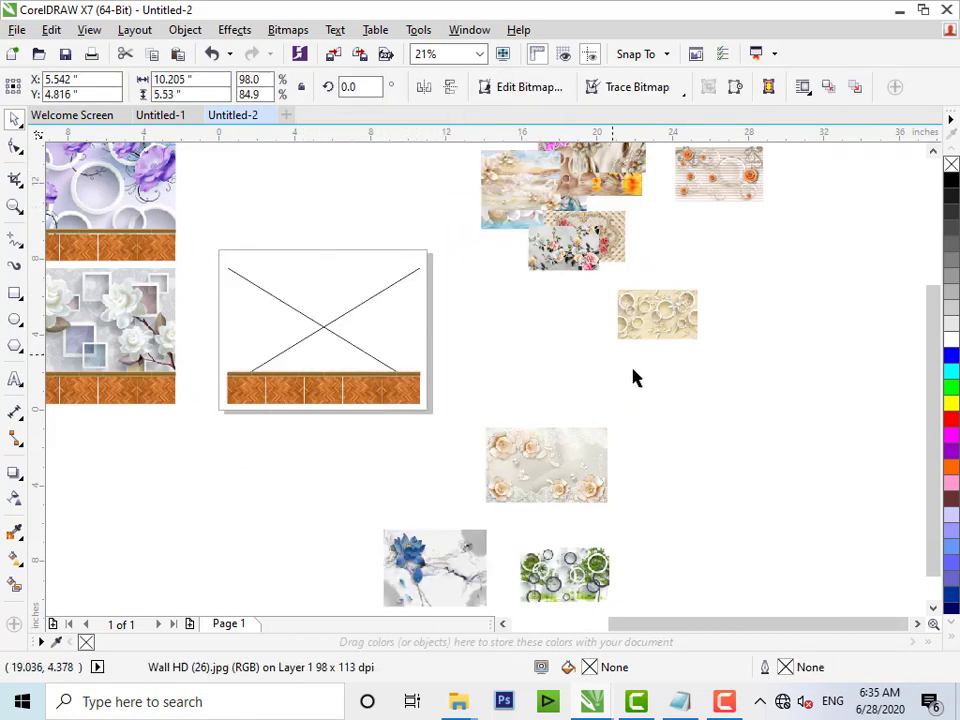
Step: Place the pastel flower landscape image inside the empty frame, enlarge and stretch it to cover the frame, and finish editing
click(632, 378)
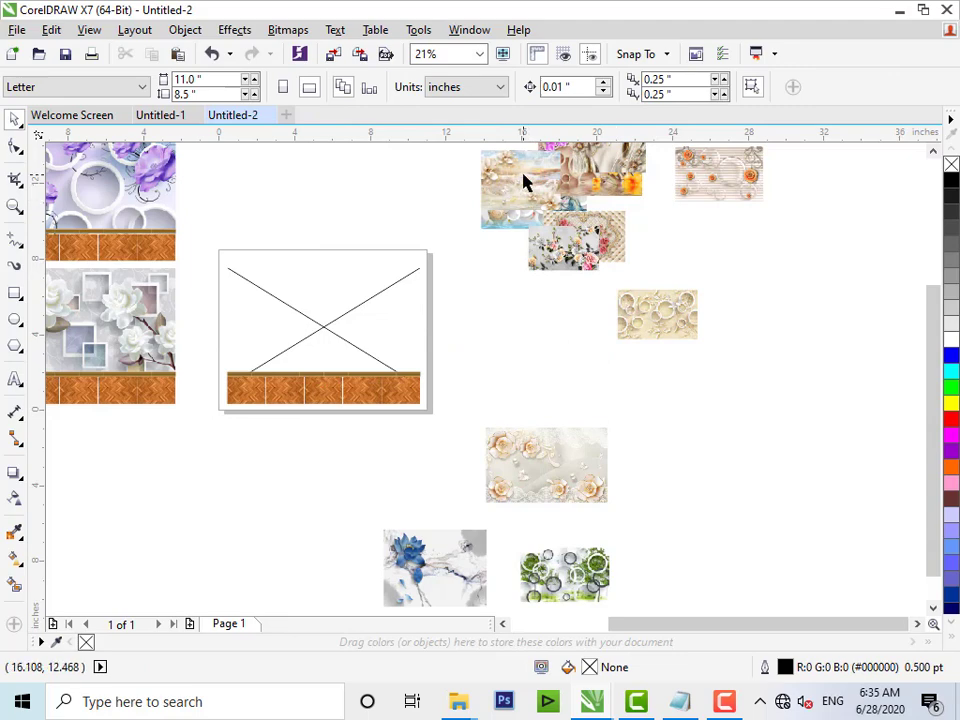
drag(522, 182, 264, 296)
double_click(359, 289)
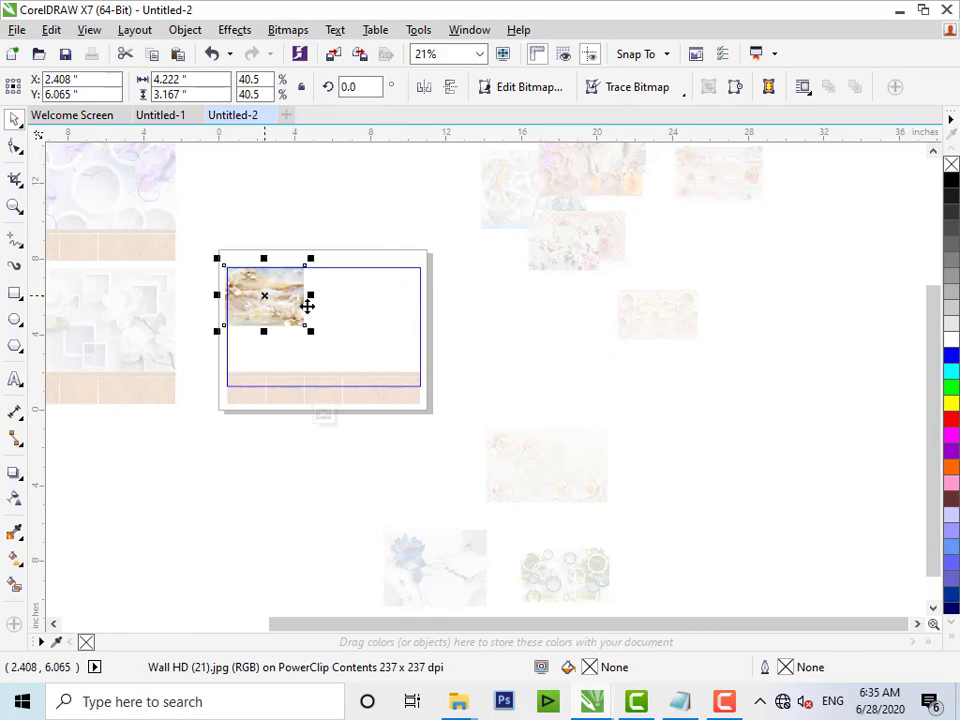
drag(320, 337, 376, 384)
drag(378, 321, 432, 315)
ctrl+click(511, 311)
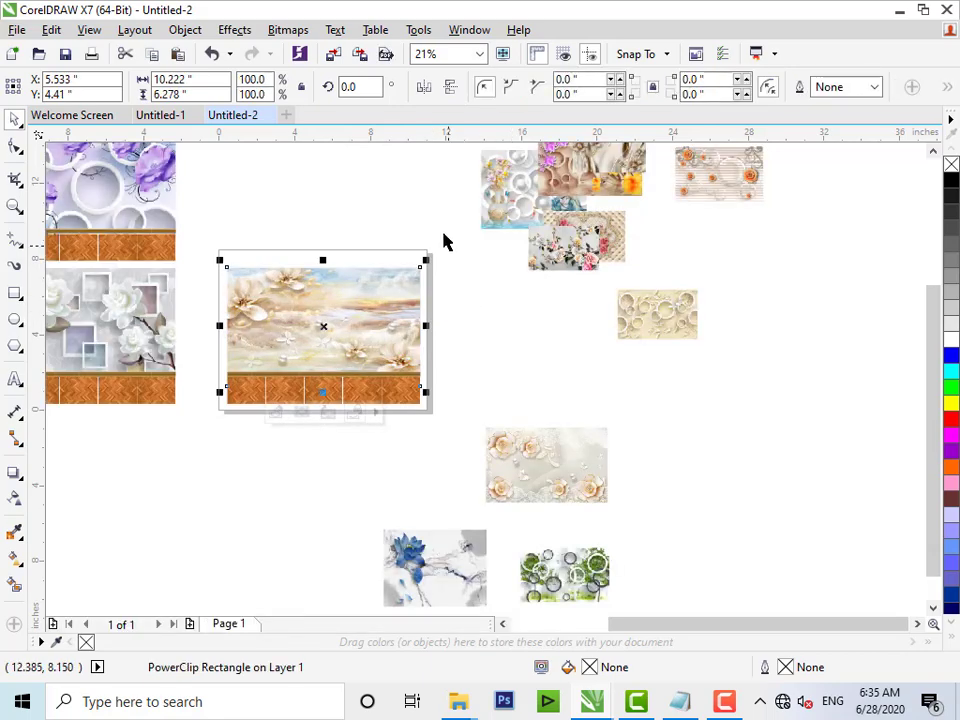
Step: Group the flower landscape design and place a copy below the page, to its left
drag(446, 228, 270, 380)
click(410, 310)
drag(411, 311, 153, 524)
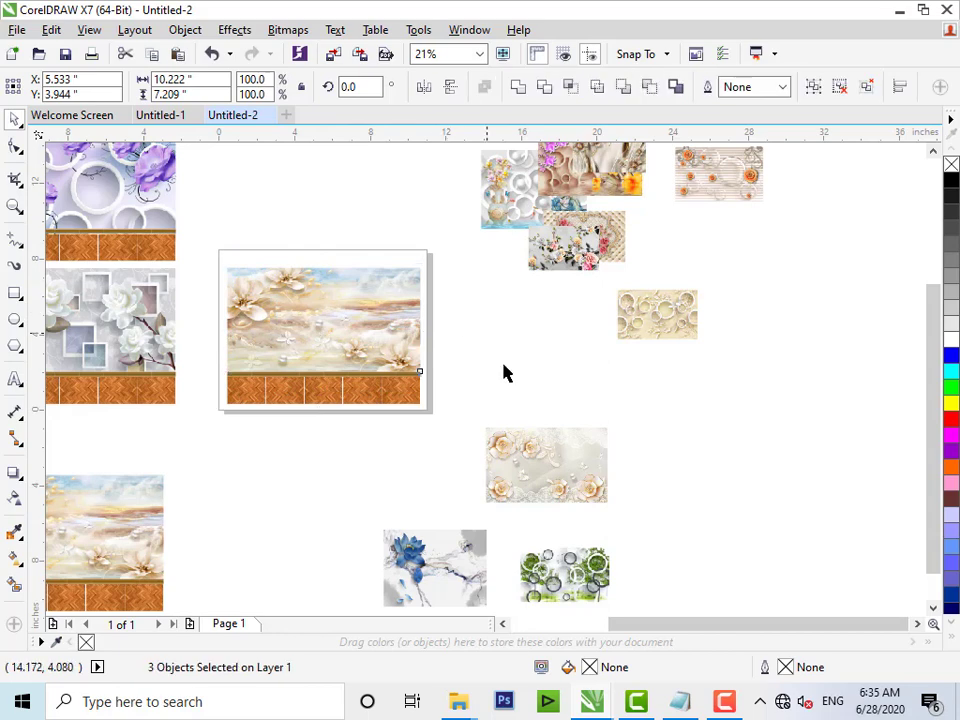
Step: Delete the loose cream rose image and the blue lotus image
click(518, 456)
key(Delete)
click(459, 571)
key(Delete)
Step: Replace the landscape wallpaper in the page frame with the green tree circles image and move it near the frame's upper-left corner
drag(545, 579, 504, 410)
right_click(504, 410)
click(572, 188)
click(332, 281)
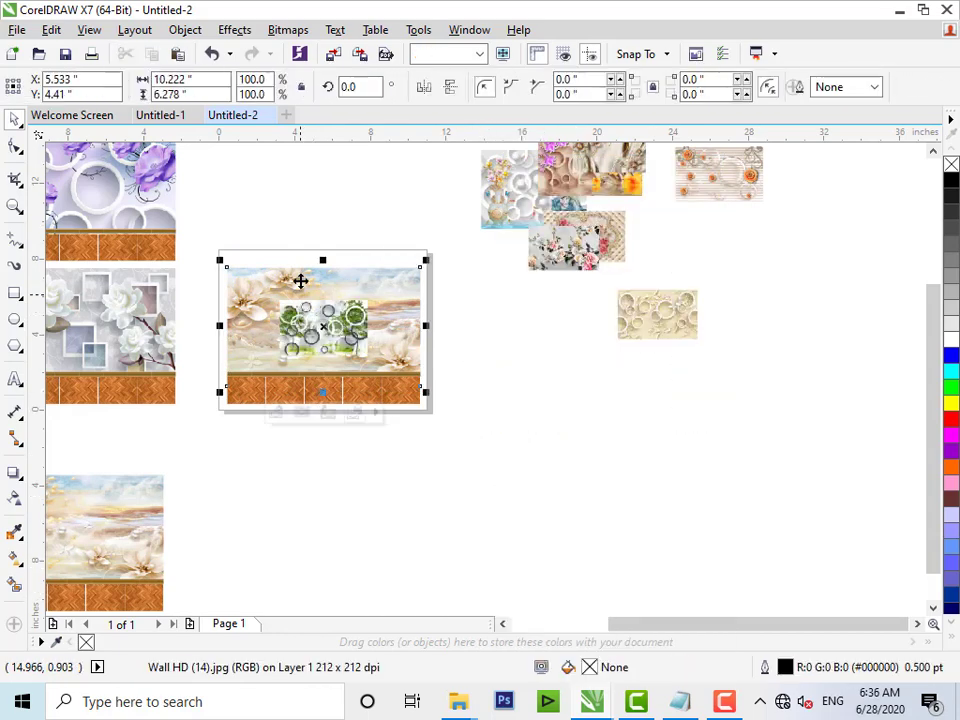
ctrl+click(319, 309)
click(342, 300)
drag(332, 335, 261, 276)
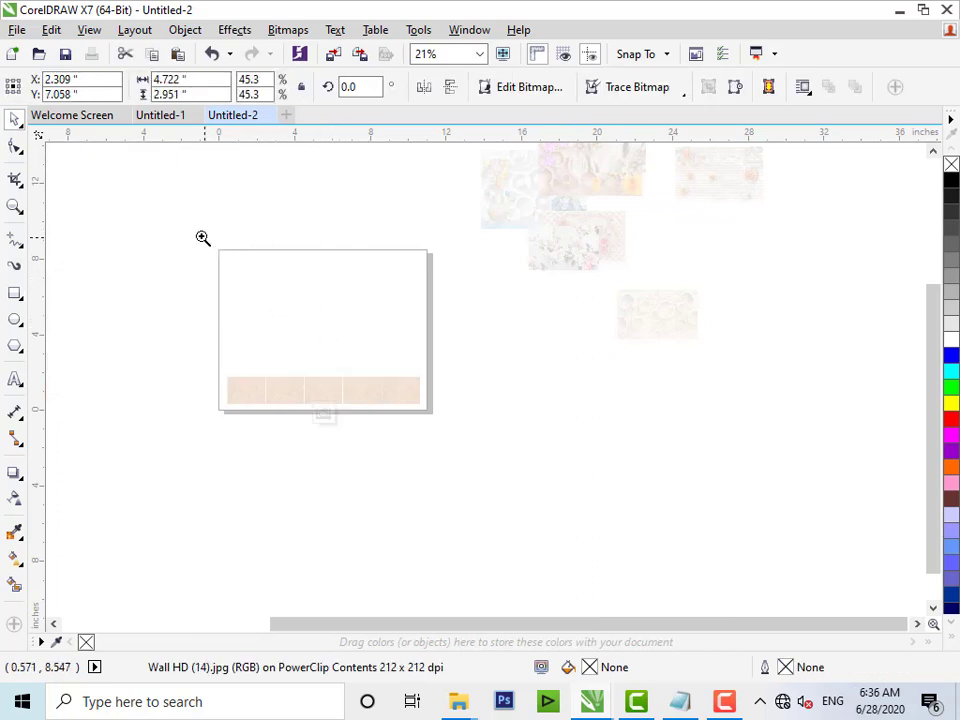
Step: Align the green tree circles image to the frame's upper-left corner, stretch it to about 10.3 by 5.8 in, and finish editing
scroll(390, 347, up, 3)
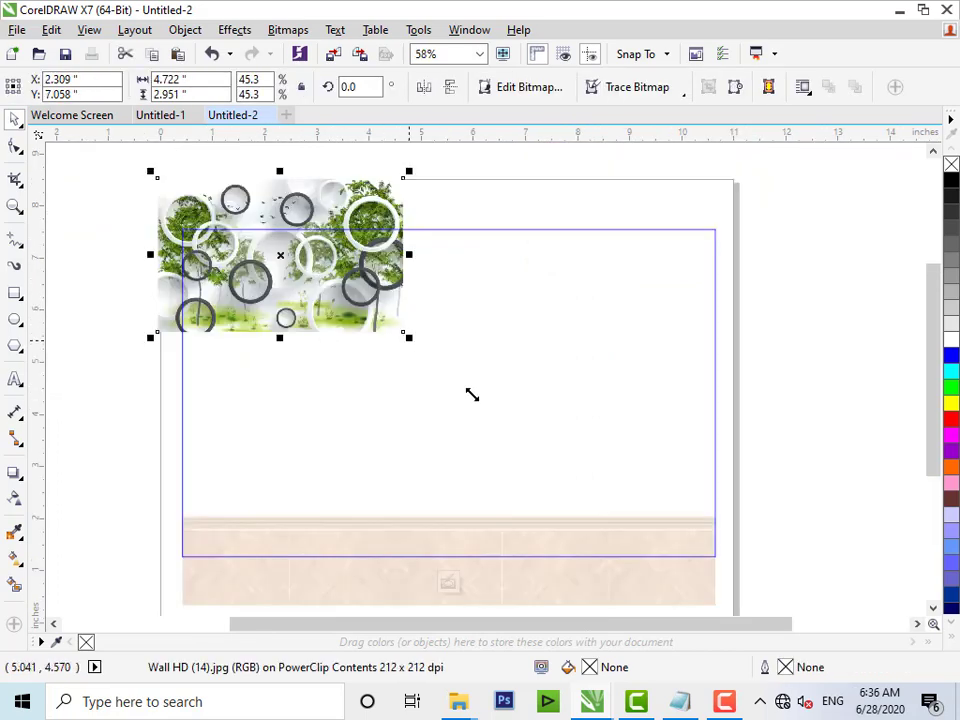
drag(472, 395, 611, 509)
drag(321, 299, 346, 350)
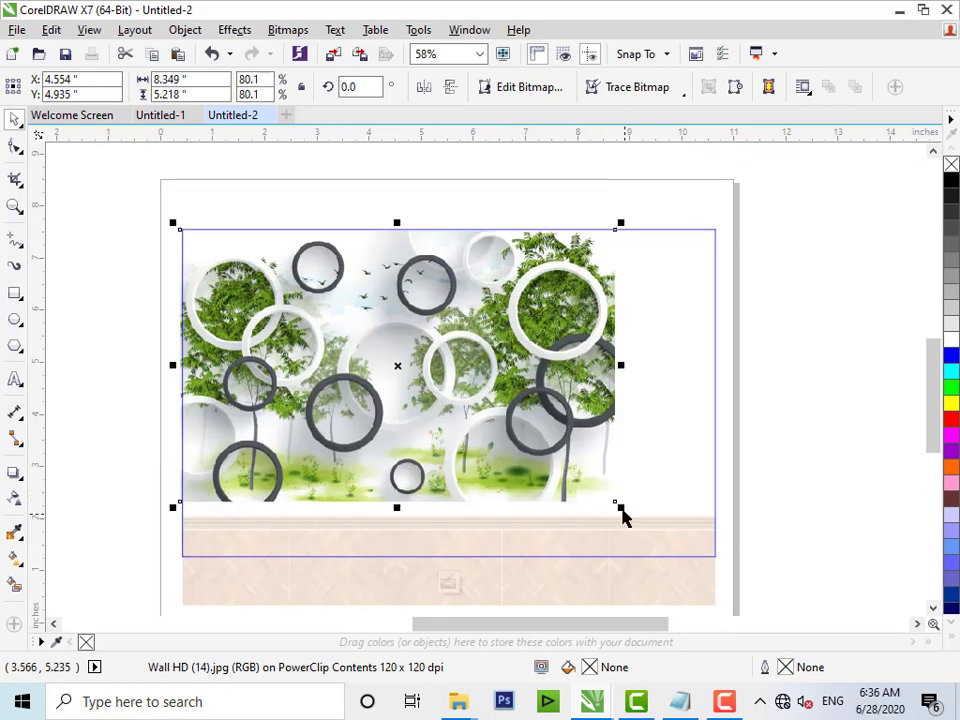
drag(620, 515, 666, 530)
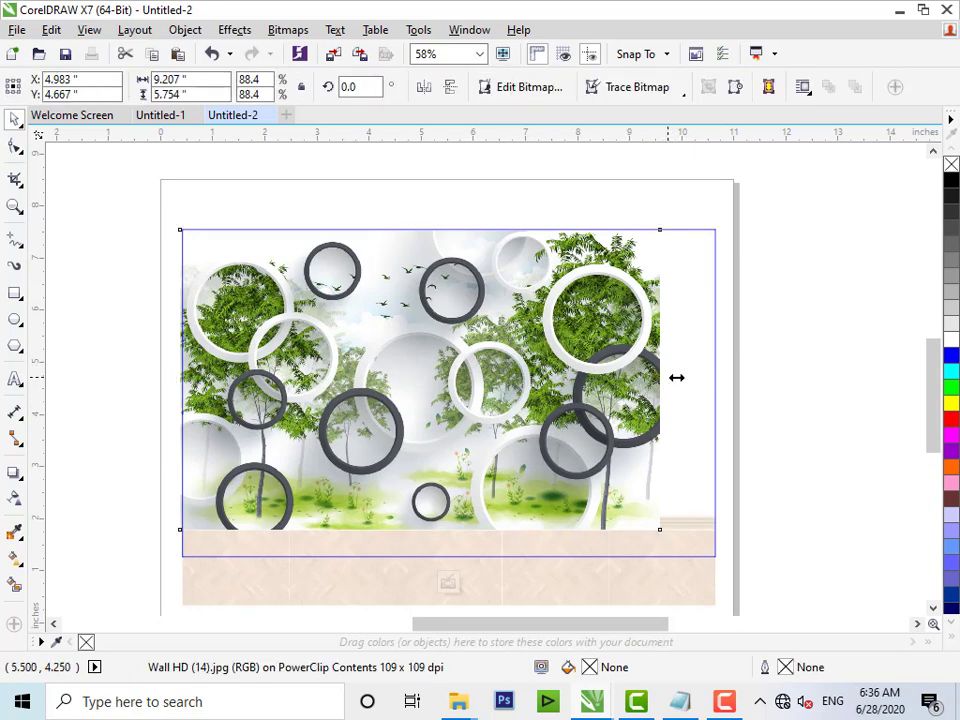
drag(676, 377, 719, 380)
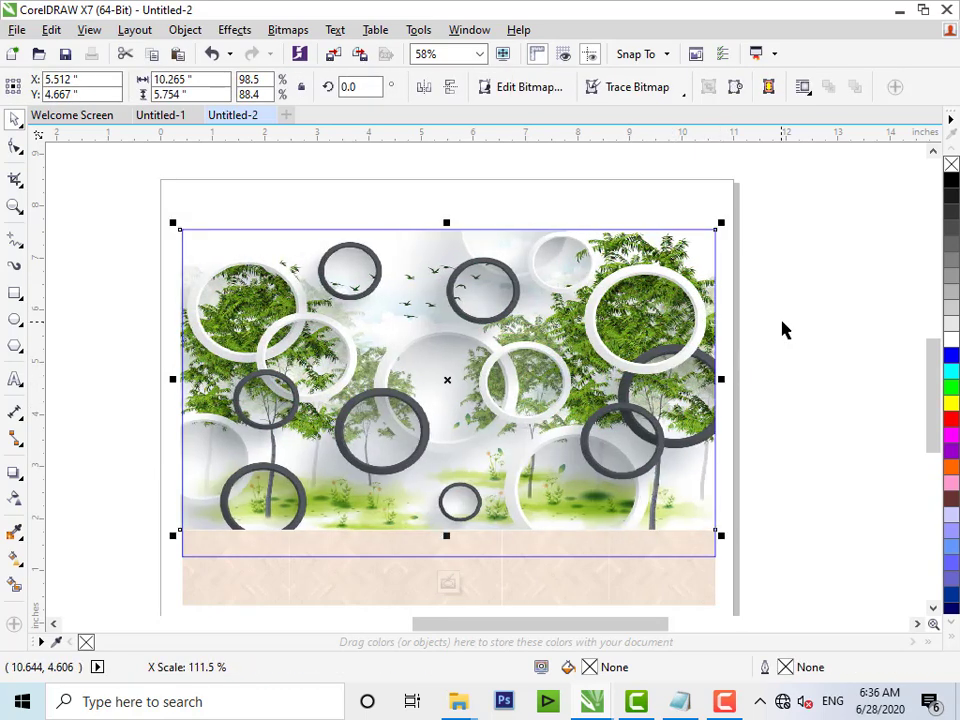
ctrl+click(782, 328)
Step: Group the green tree circles design and place a copy below the pink rose design
scroll(782, 328, down, 2)
scroll(770, 370, down, 2)
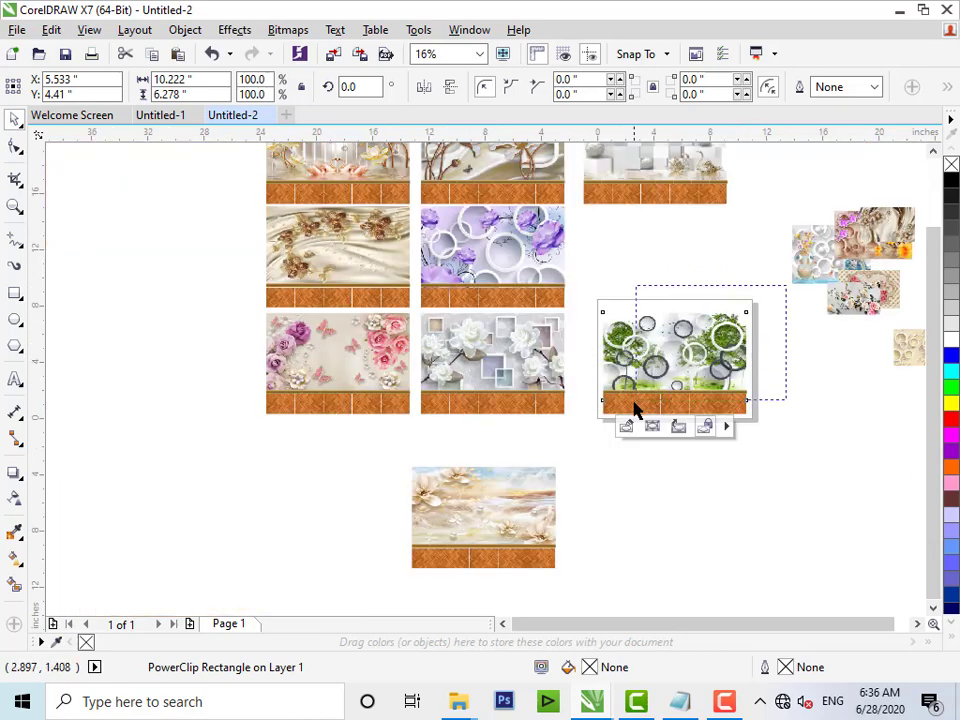
drag(634, 401, 570, 461)
key(ctrl+g)
drag(723, 349, 396, 472)
right_click(397, 472)
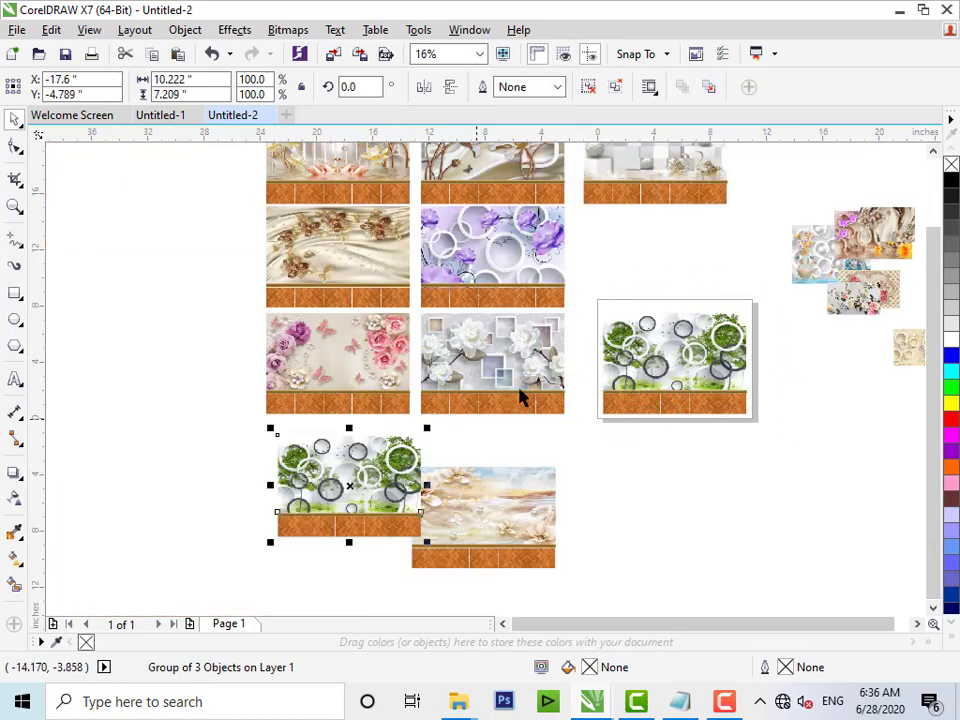
Step: Ungroup the green tree circles design on the page, extract its wallpaper image and delete it
scroll(520, 398, down, 2)
scroll(656, 405, up, 4)
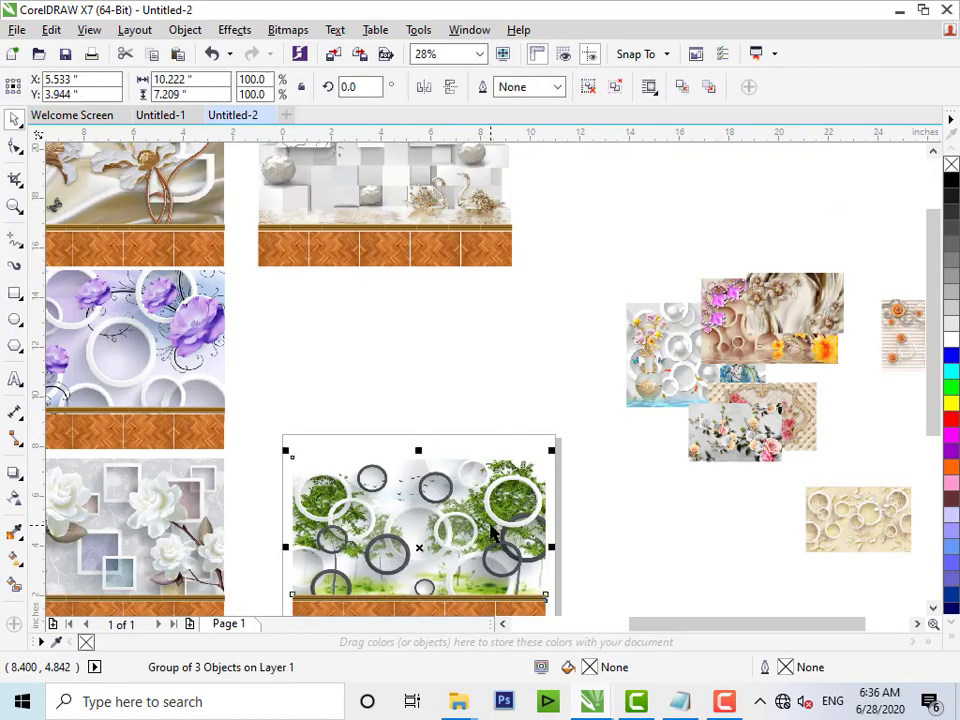
key(ctrl+u)
click(493, 353)
right_click(490, 475)
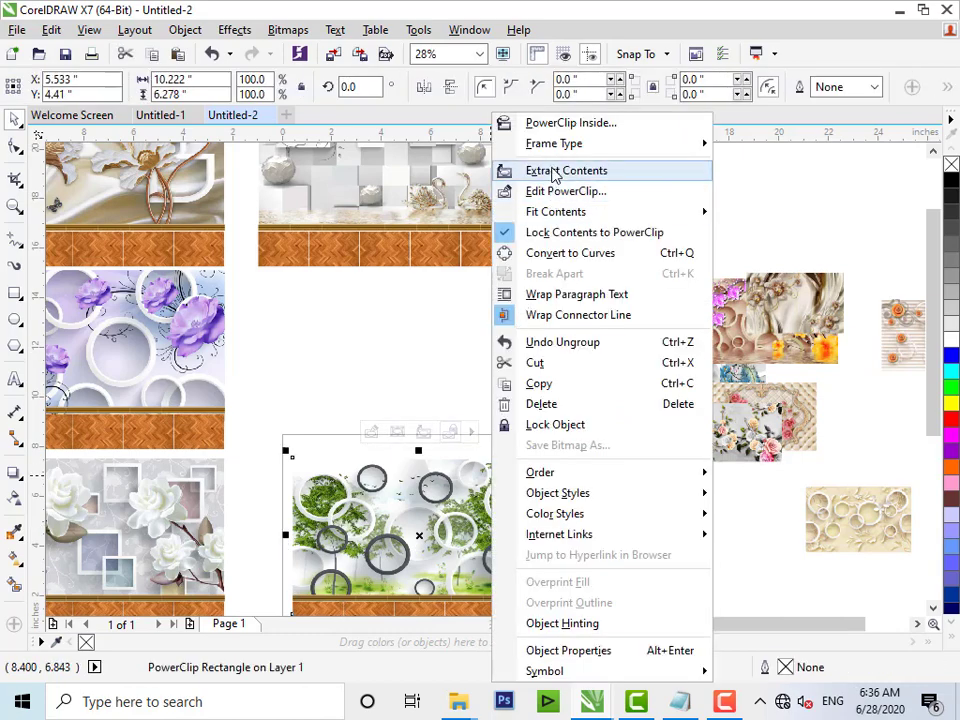
click(552, 172)
key(Delete)
Step: Place the peacock and vase image inside the empty frame and open the PowerClip contents for editing
drag(677, 363, 424, 515)
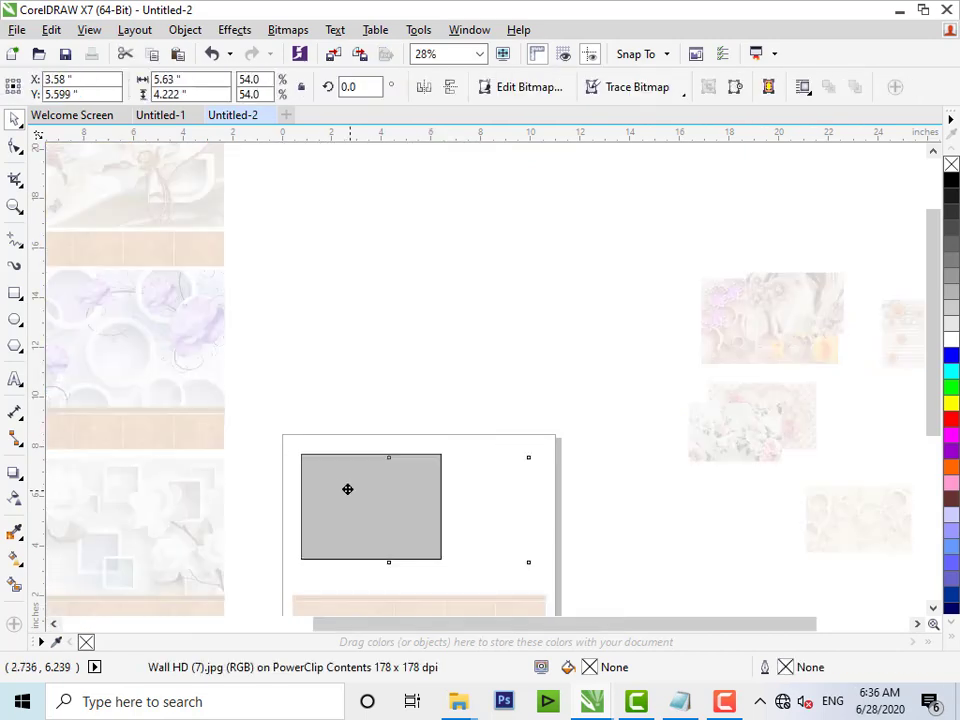
mouse_move(347, 489)
mouse_down()
mouse_move(326, 469)
mouse_move(360, 480)
mouse_up()
key(F2)
drag(232, 392, 643, 625)
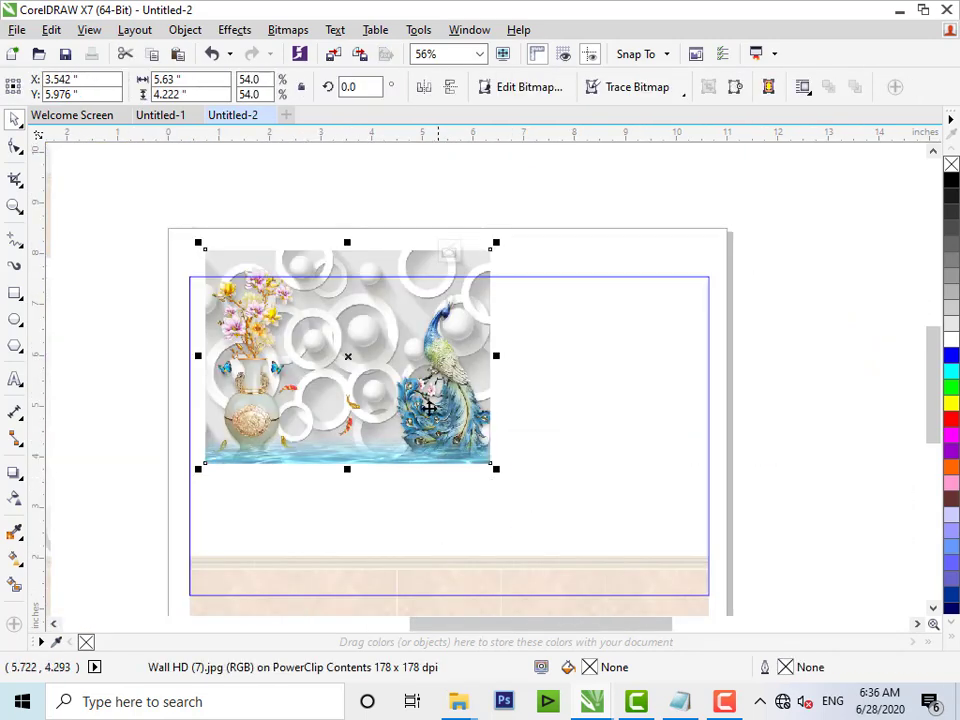
Step: Align the peacock image to the frame's upper-left corner, enlarge and stretch it to the frame's full width, and finish editing
drag(428, 408, 412, 436)
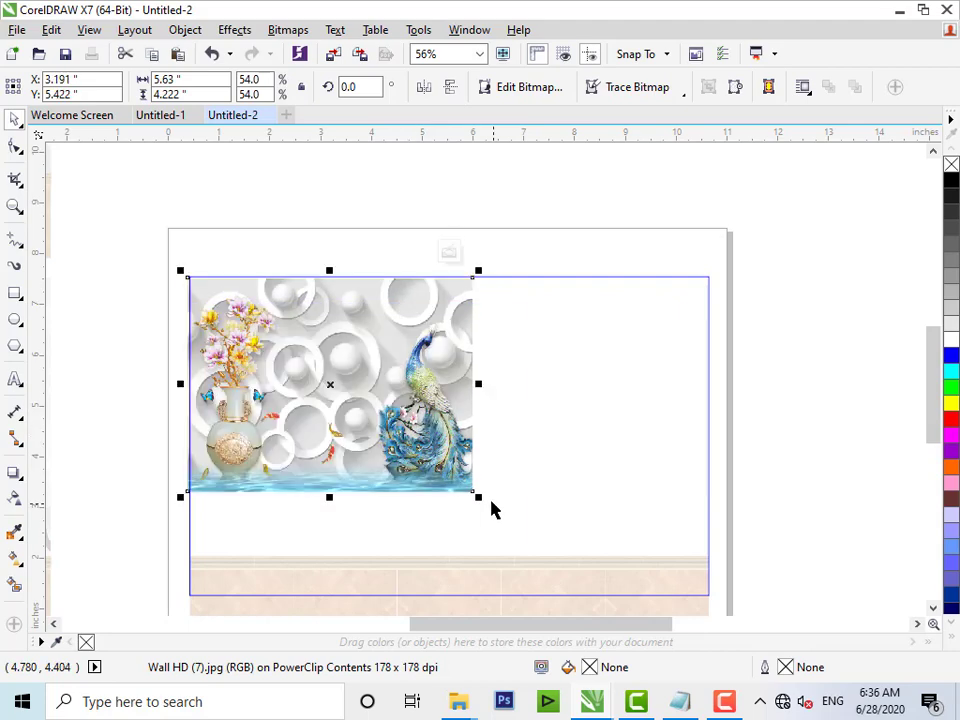
drag(478, 502, 570, 574)
drag(574, 418, 718, 415)
ctrl+click(763, 365)
Step: Group the peacock design and place a copy well to the left of the saved designs
scroll(763, 365, down, 2)
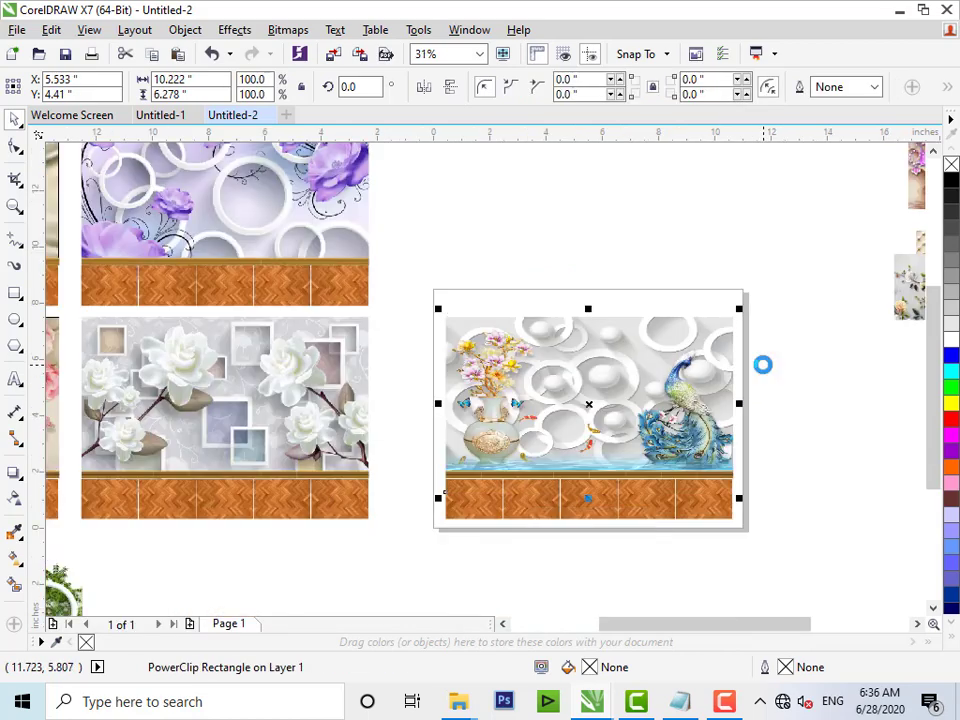
click(741, 326)
click(403, 590)
scroll(461, 514, down, 2)
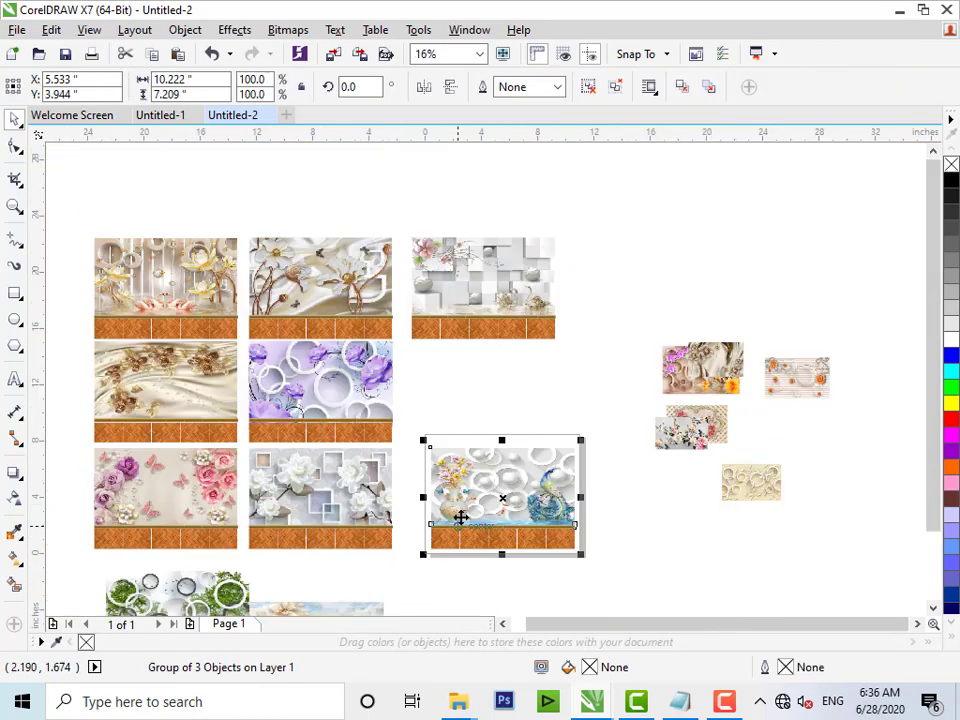
scroll(493, 500, down, 2)
drag(241, 471, 240, 470)
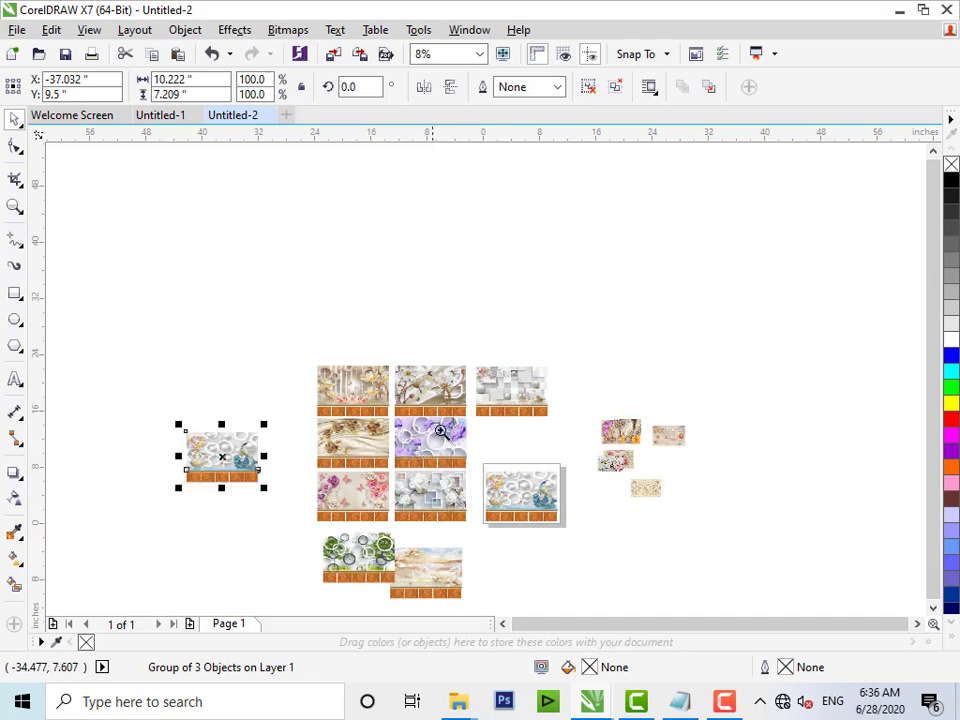
Step: Move the brown draped flower image clear of the purple and orange flower image
drag(692, 544, 706, 548)
click(459, 454)
click(608, 220)
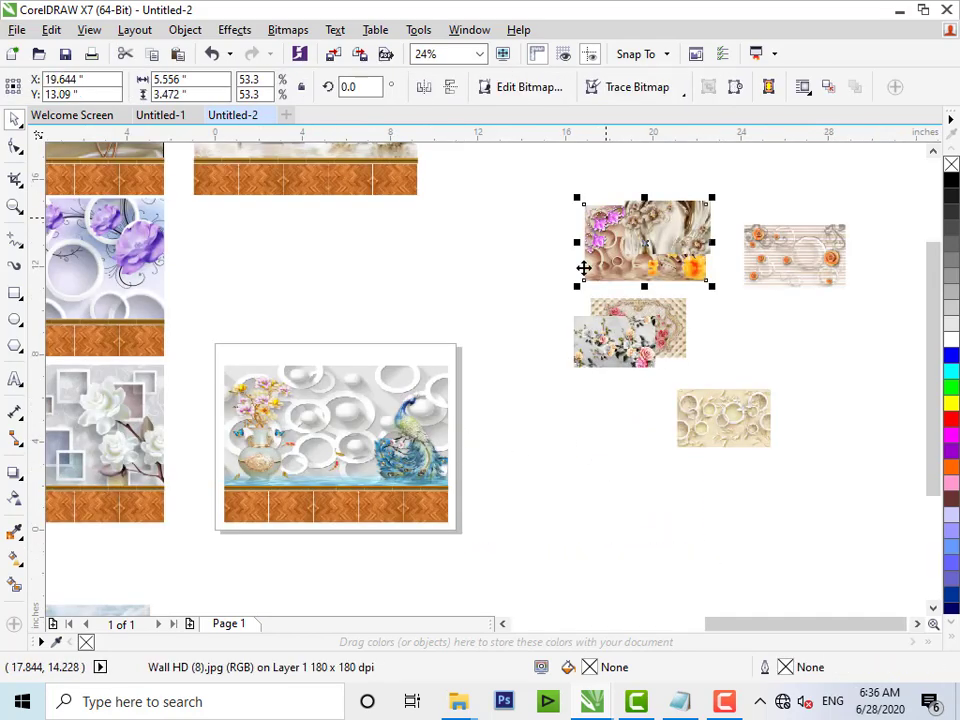
drag(658, 213, 506, 253)
Step: Ungroup the peacock design on the page, PowerClip the purple and orange flower image into its frame, and open the contents for editing
click(369, 425)
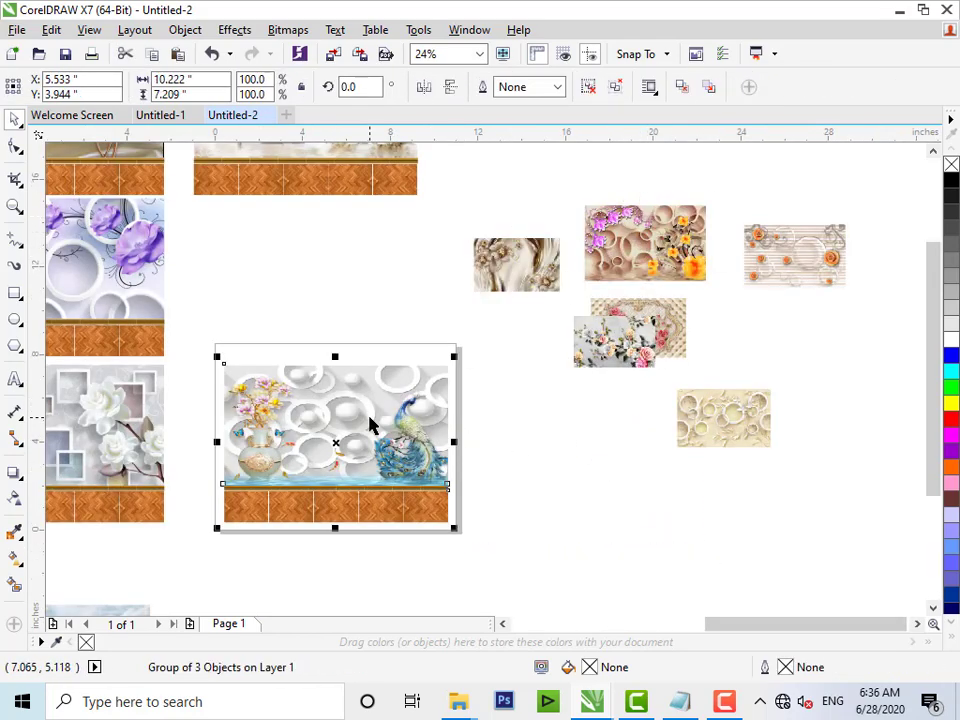
key(ctrl+u)
right_click(672, 250)
click(723, 166)
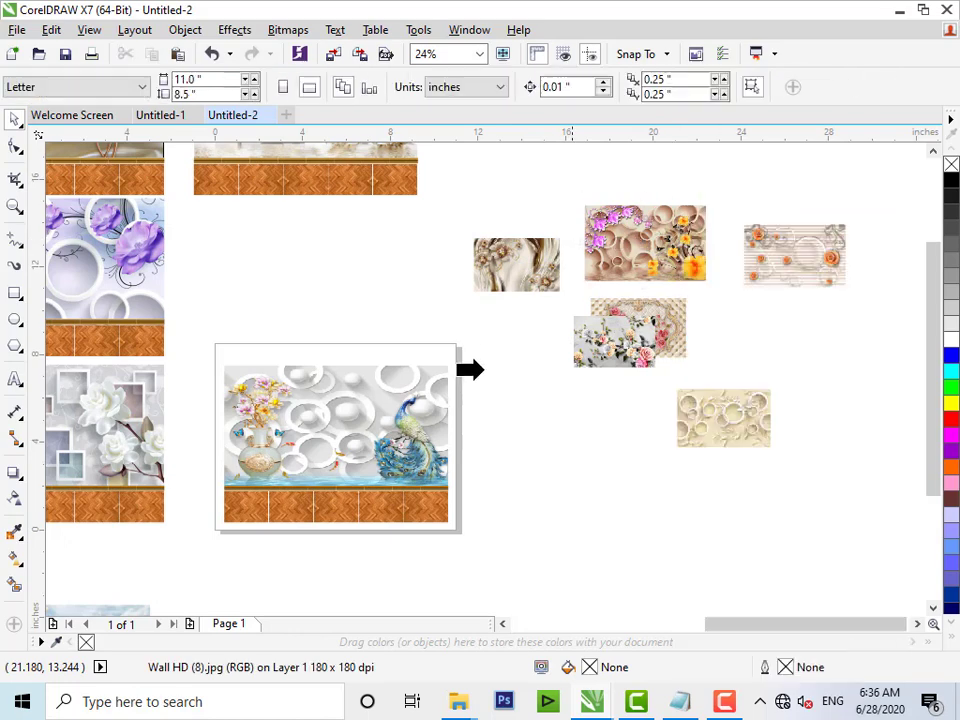
click(404, 397)
ctrl+click(400, 394)
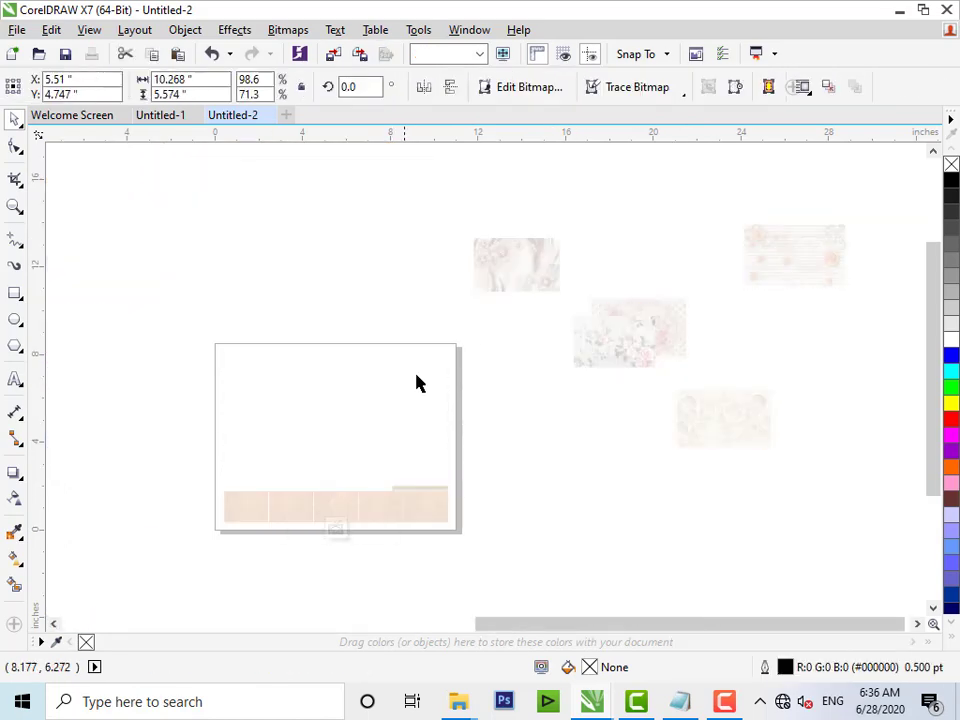
Step: Align the purple and orange flower image to the frame's upper-left corner, stretch it to cover the frame, and finish editing
drag(357, 422, 304, 381)
drag(349, 441, 436, 496)
drag(435, 428, 464, 426)
ctrl+click(509, 400)
Step: Group the purple and orange flower design and move it off the page, above the top row of saved designs
scroll(510, 407, down, 2)
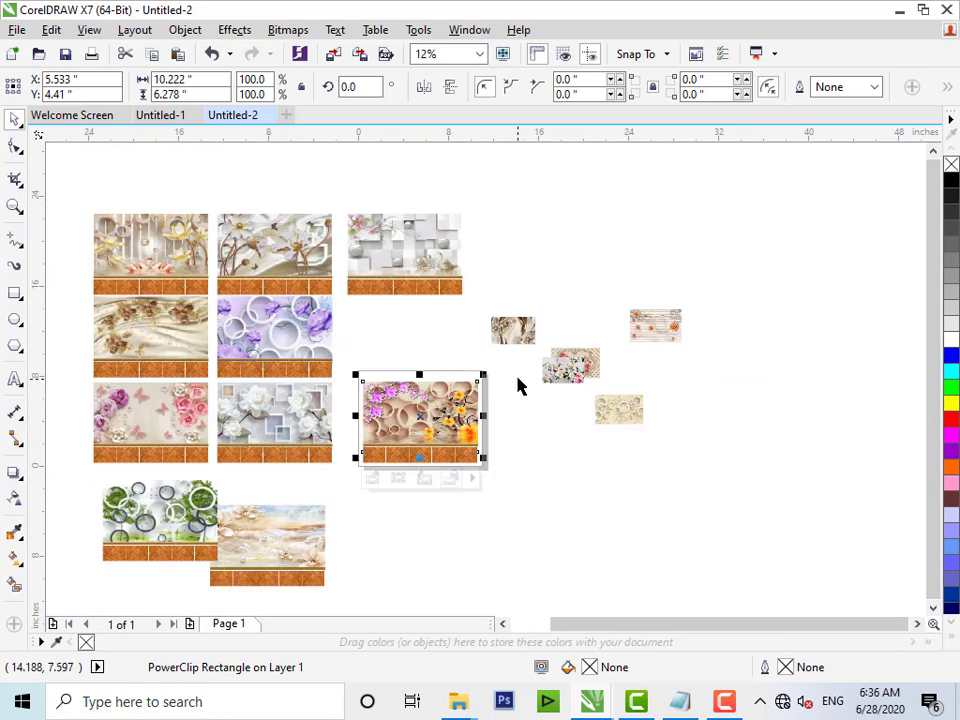
drag(343, 496, 344, 497)
key(ctrl+g)
drag(386, 443, 263, 189)
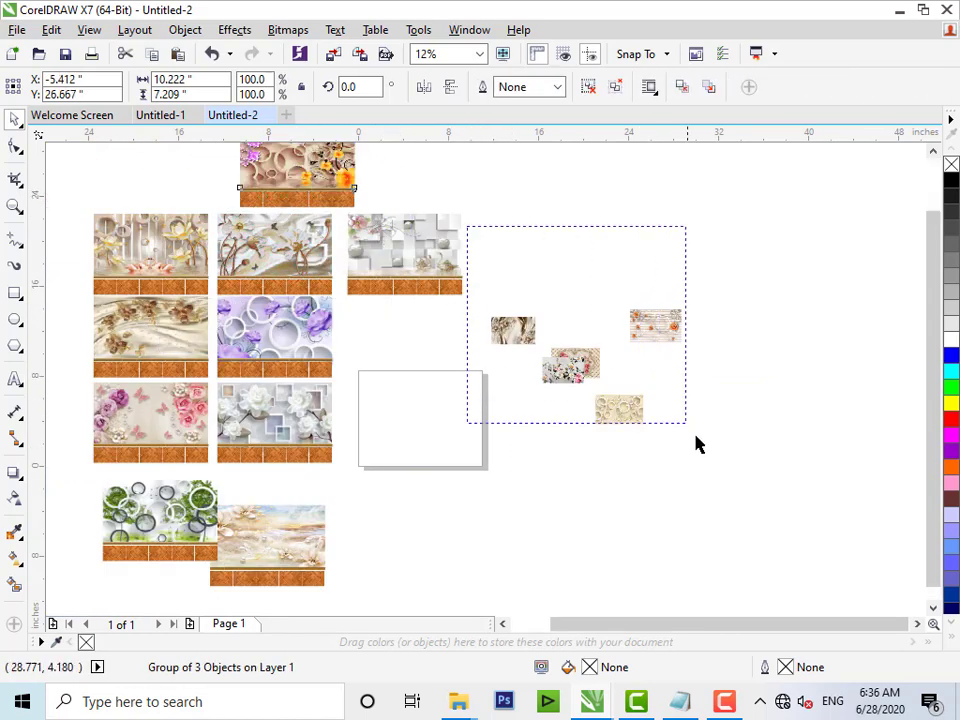
Step: Delete all the leftover loose wallpaper images to the right of the page
drag(697, 444, 700, 446)
key(Delete)
Step: Align the purple and orange flower design to the grey block design's left edge and the purple rose design's top edge
click(342, 210)
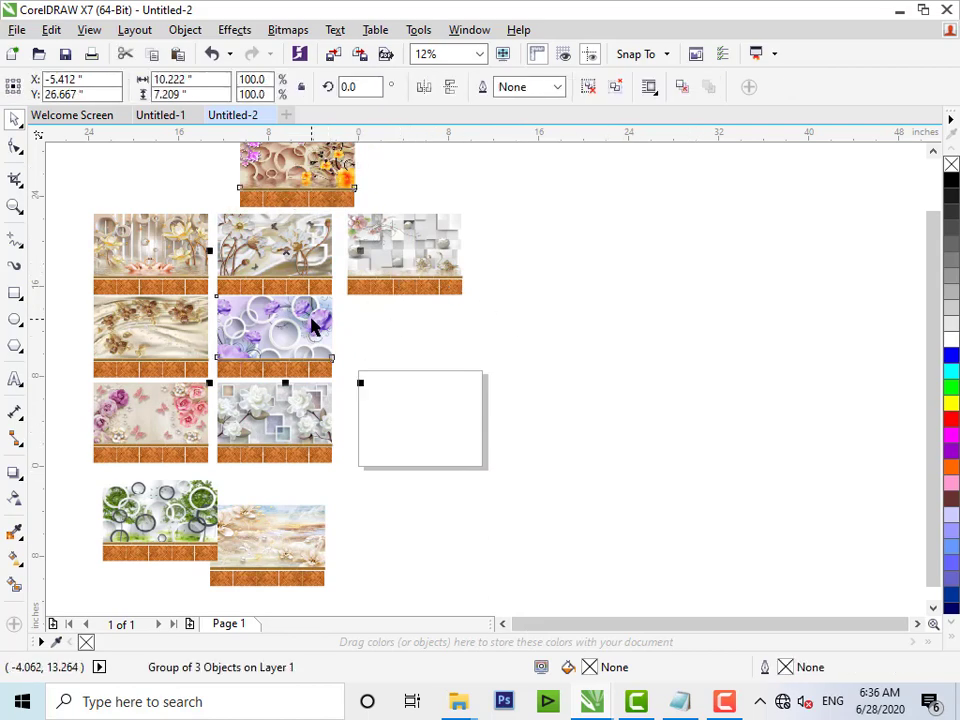
shift+click(313, 320)
click(452, 158)
click(326, 176)
shift+click(401, 246)
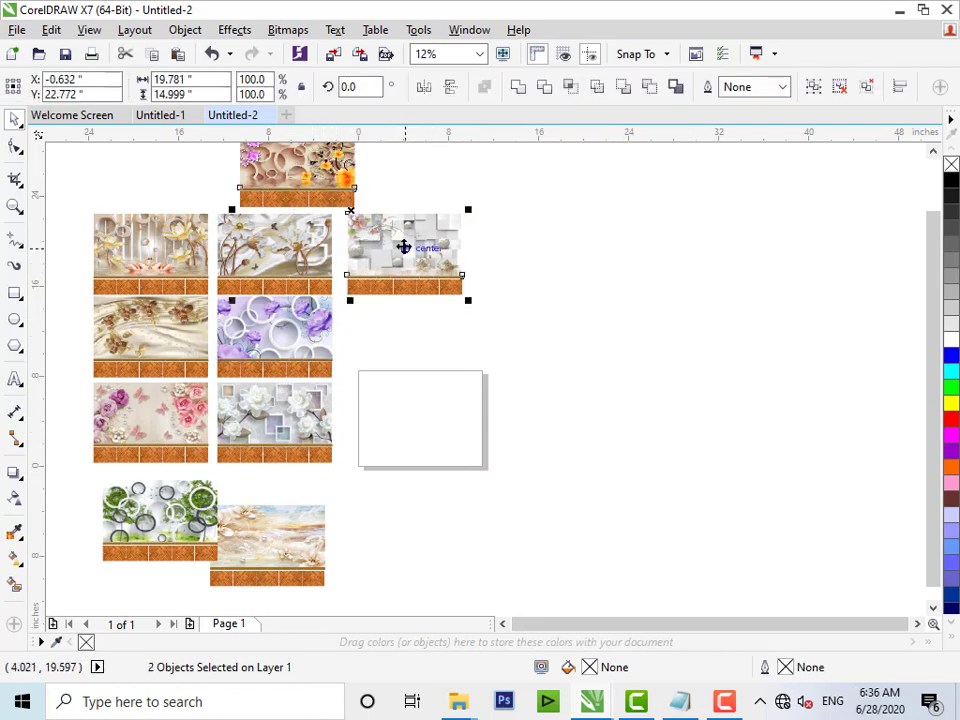
key(l)
click(420, 175)
shift+click(311, 332)
key(t)
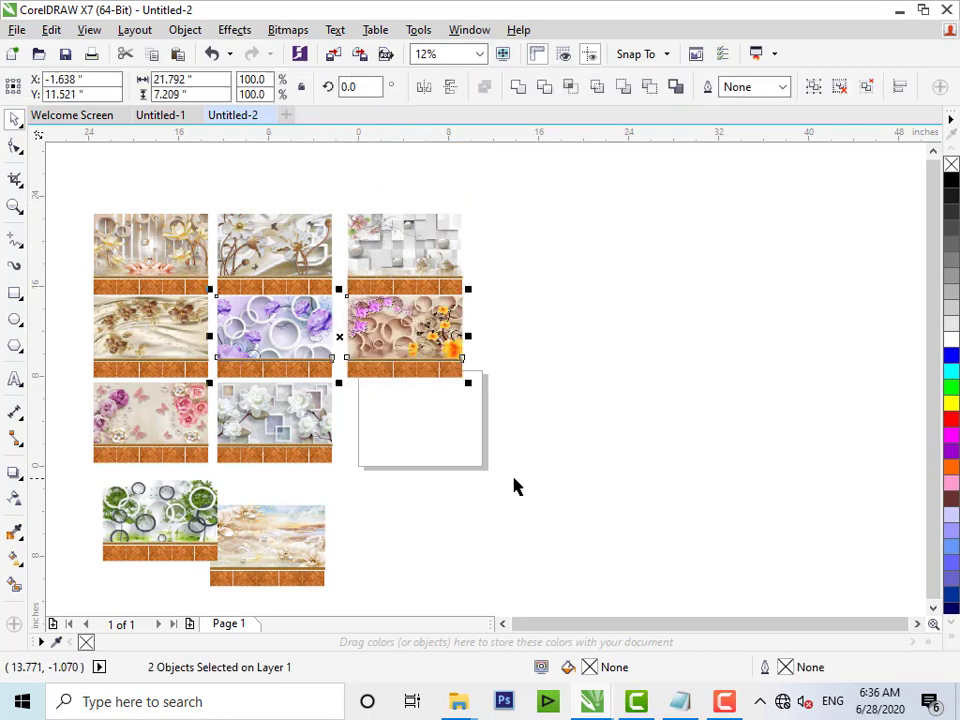
Step: Align the flower landscape design to the third column's left edge and the top edge of the white flower design
click(513, 489)
click(279, 531)
shift+click(385, 367)
key(l)
shift+click(381, 353)
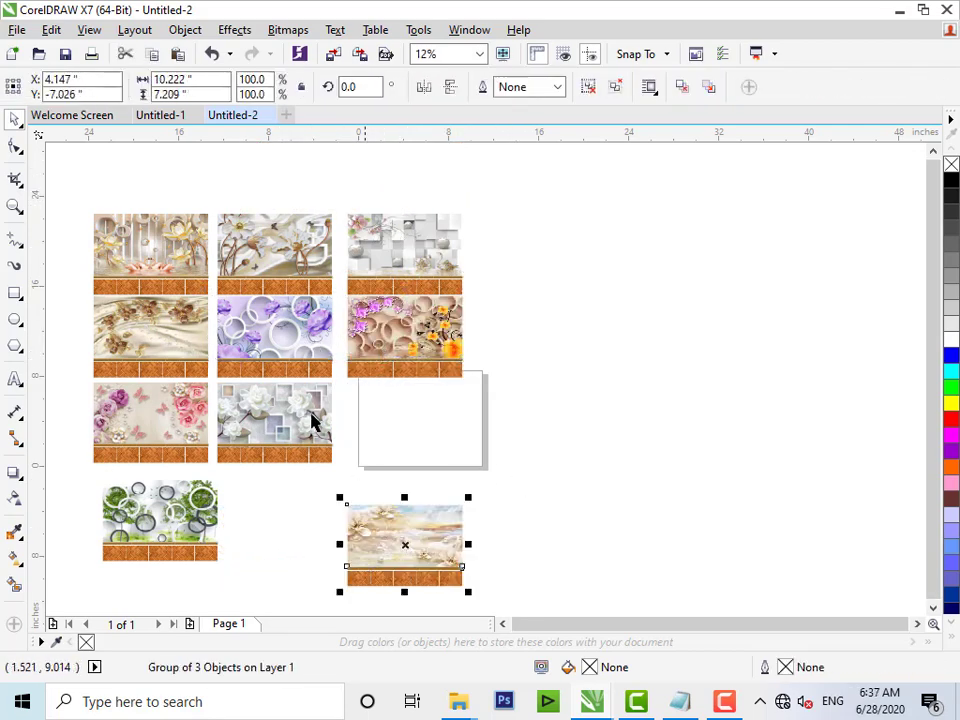
shift+click(313, 420)
key(t)
click(586, 420)
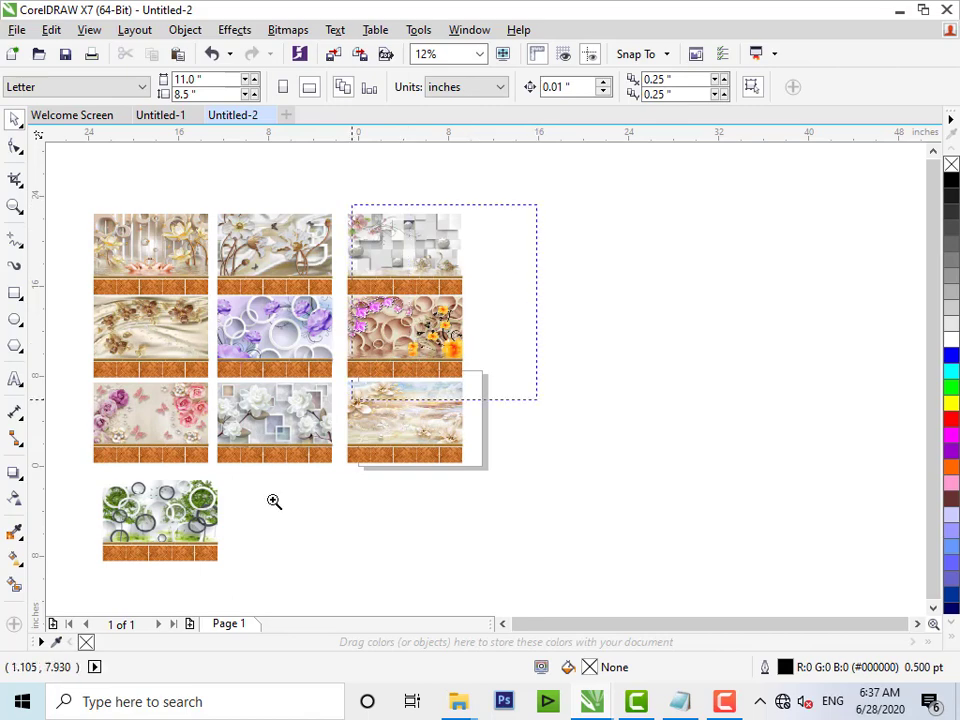
drag(274, 500, 258, 510)
scroll(545, 515, down, 1)
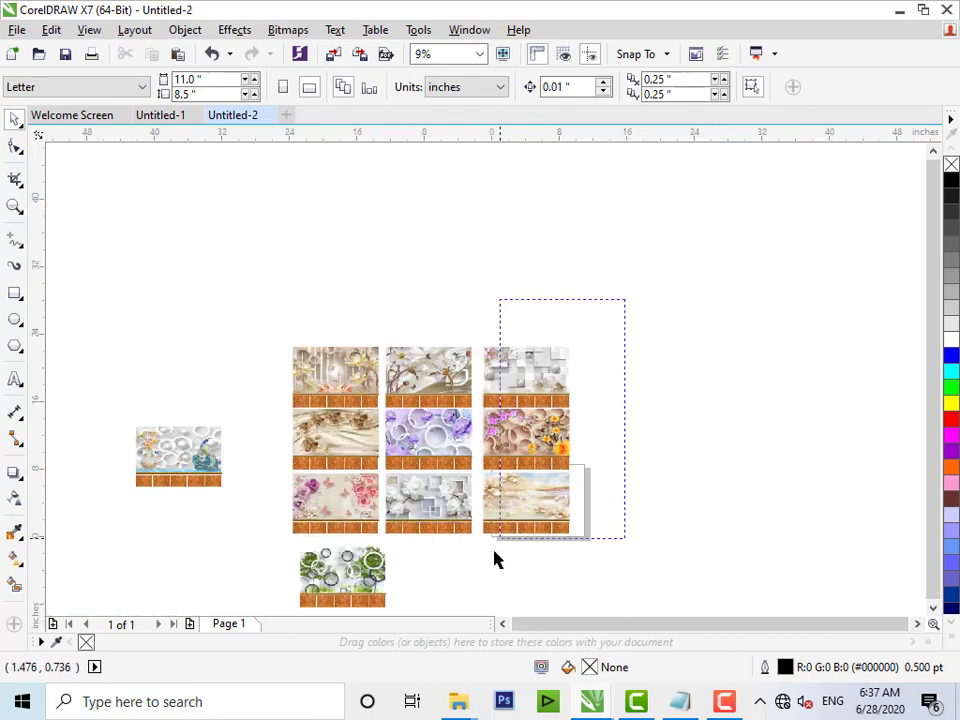
drag(468, 580, 466, 578)
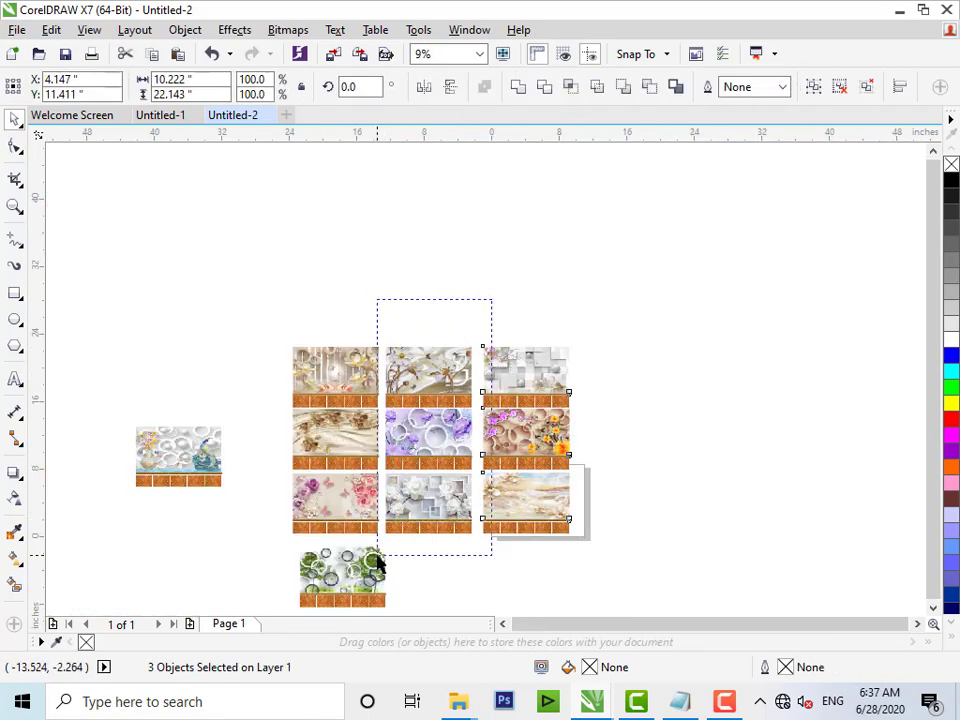
Step: Align the peacock design's center to the same height as the green tree circles design in the bottom row
click(162, 457)
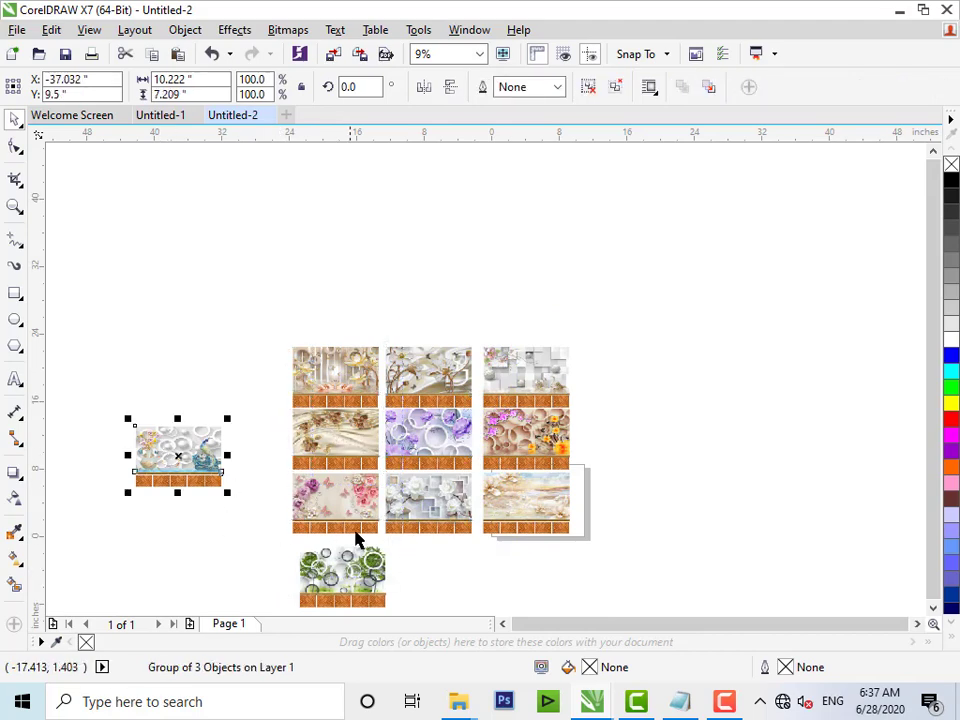
shift+click(385, 567)
key(e)
shift+click(385, 567)
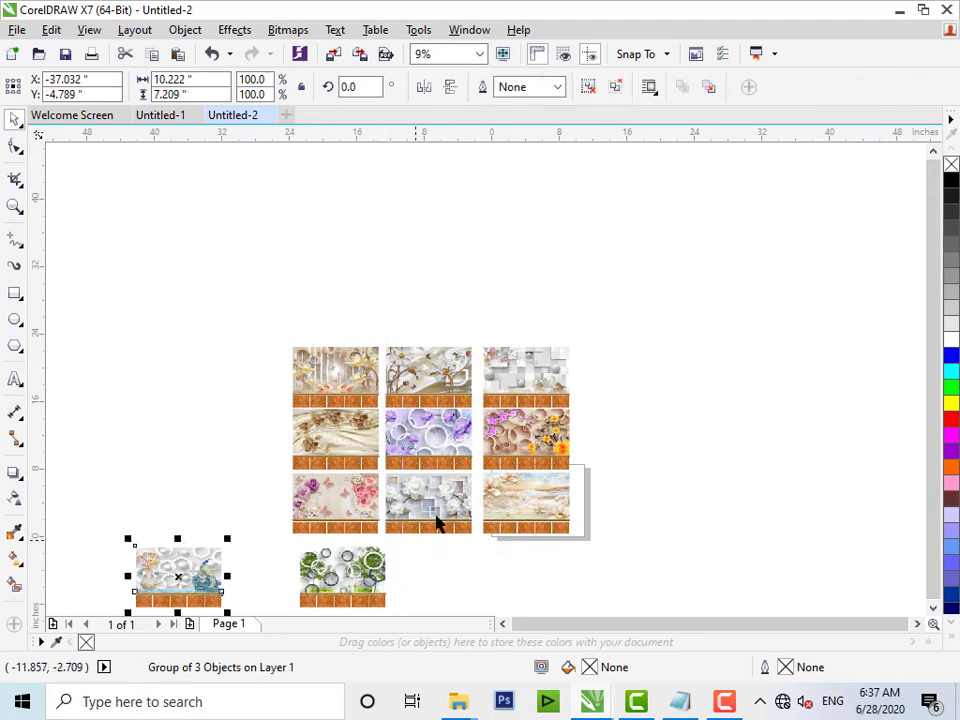
Step: Center the peacock design under the white rose design and the green tree circles design under the pink rose butterfly design
shift+click(445, 498)
key(c)
click(373, 585)
shift+click(343, 486)
key(c)
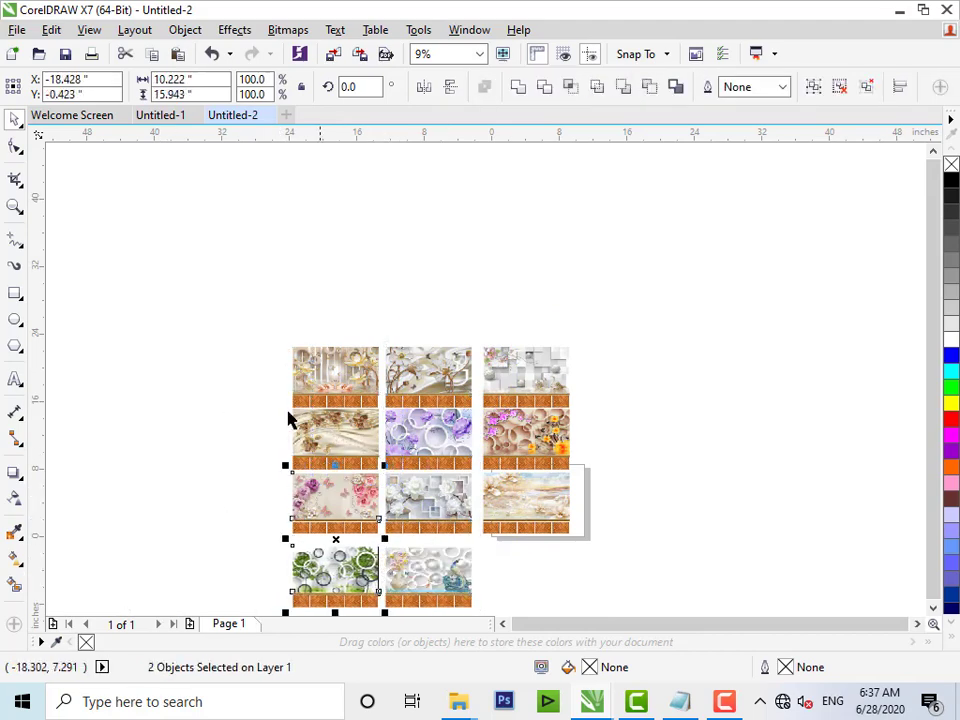
Step: Move the green tree circles and peacock designs up together, closer to the third row of the grid
drag(592, 592, 653, 630)
key(Escape)
drag(170, 415, 631, 631)
key(F2)
drag(371, 469, 420, 490)
scroll(427, 490, down, 1)
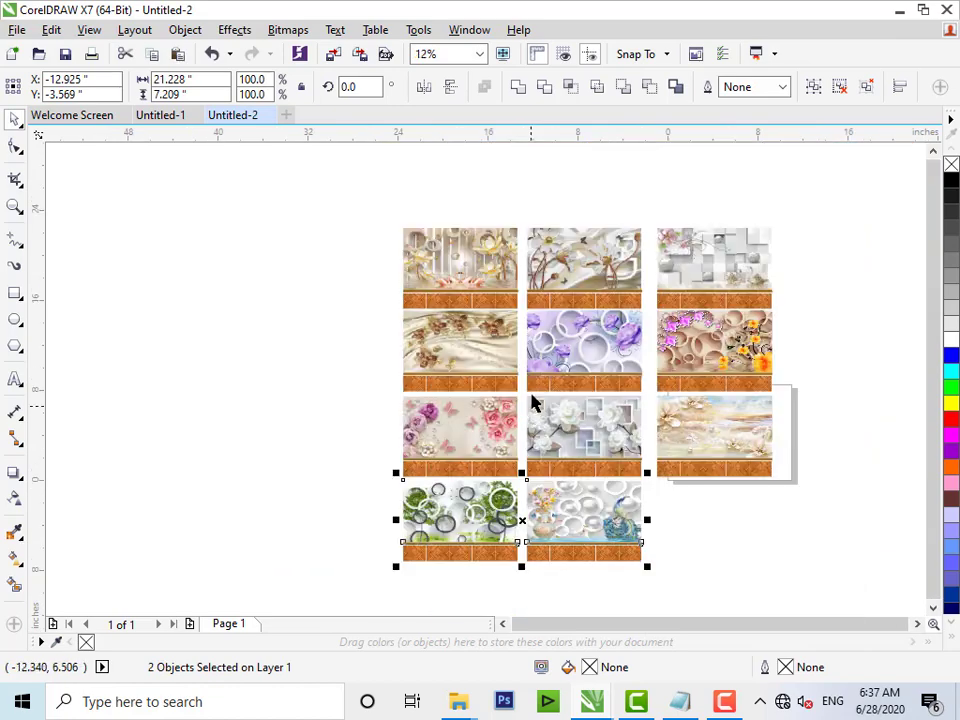
Step: Shift the four designs of the first column horizontally toward the second column, leaving only a narrow gap
drag(545, 186, 340, 610)
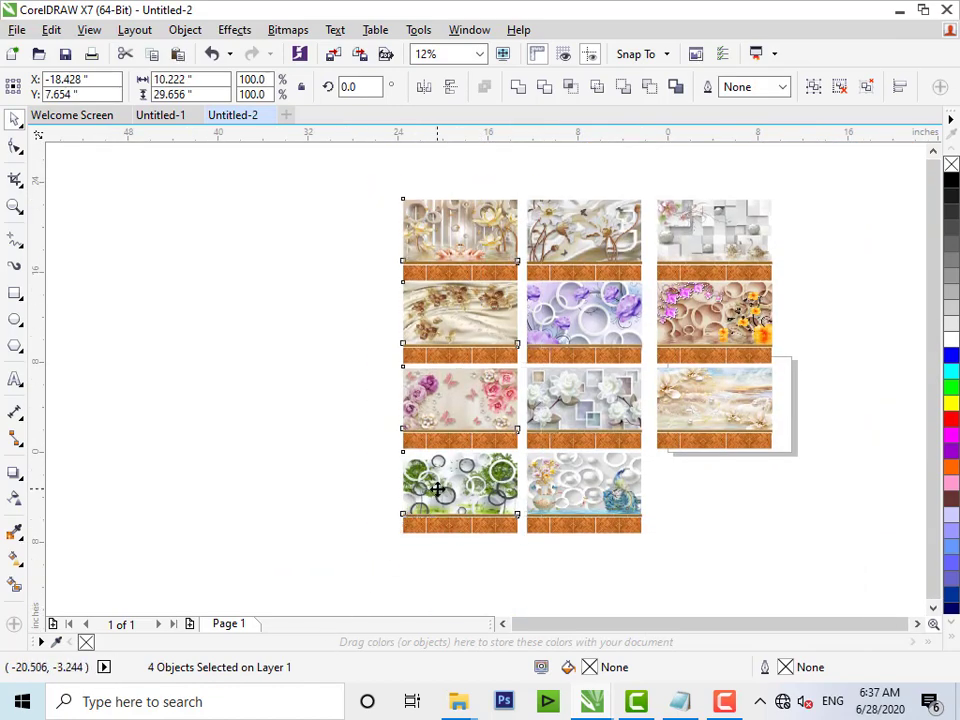
drag(435, 489, 439, 490)
drag(480, 415, 566, 465)
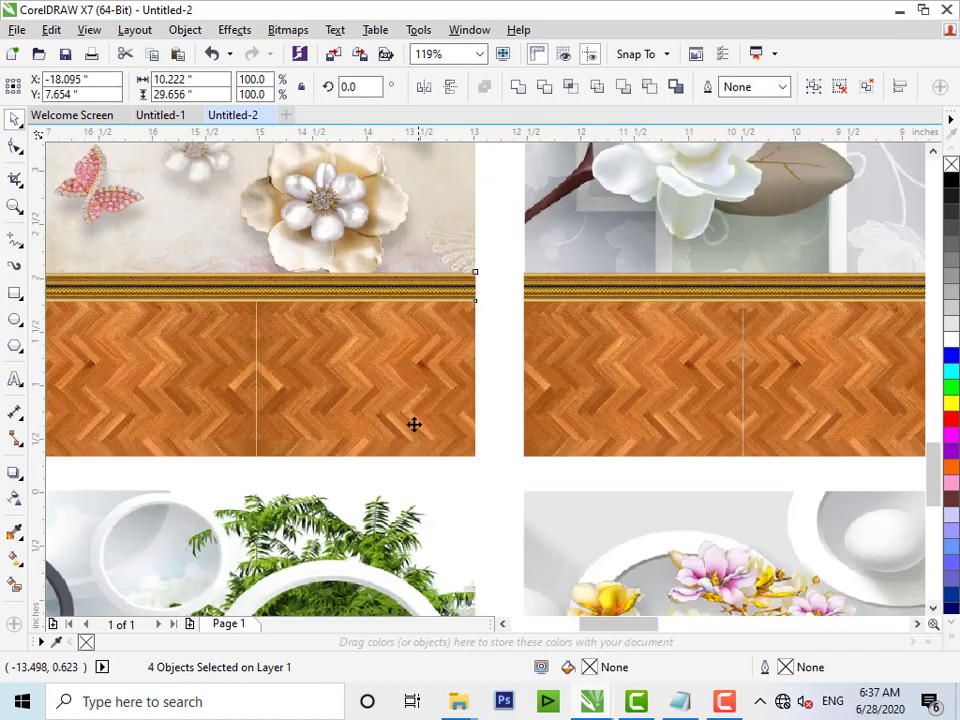
drag(394, 415, 407, 437)
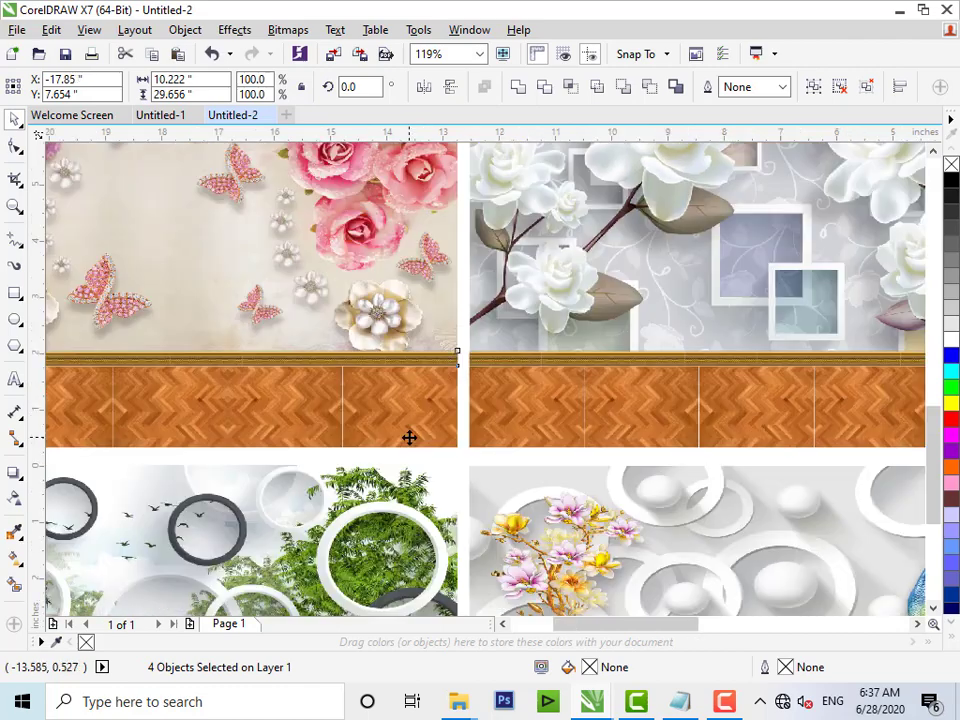
Step: Shift the first two columns together horizontally toward the third column, leaving only a narrow gap
scroll(406, 437, down, 4)
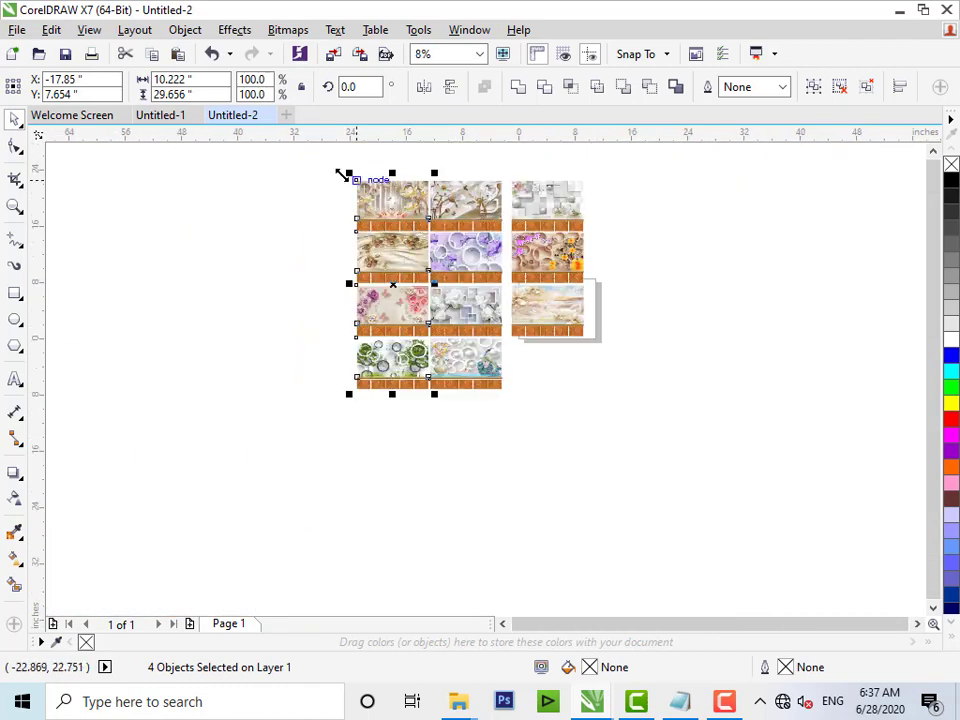
drag(327, 167, 526, 403)
key(Right)
key(Right)
key(Right)
key(Right)
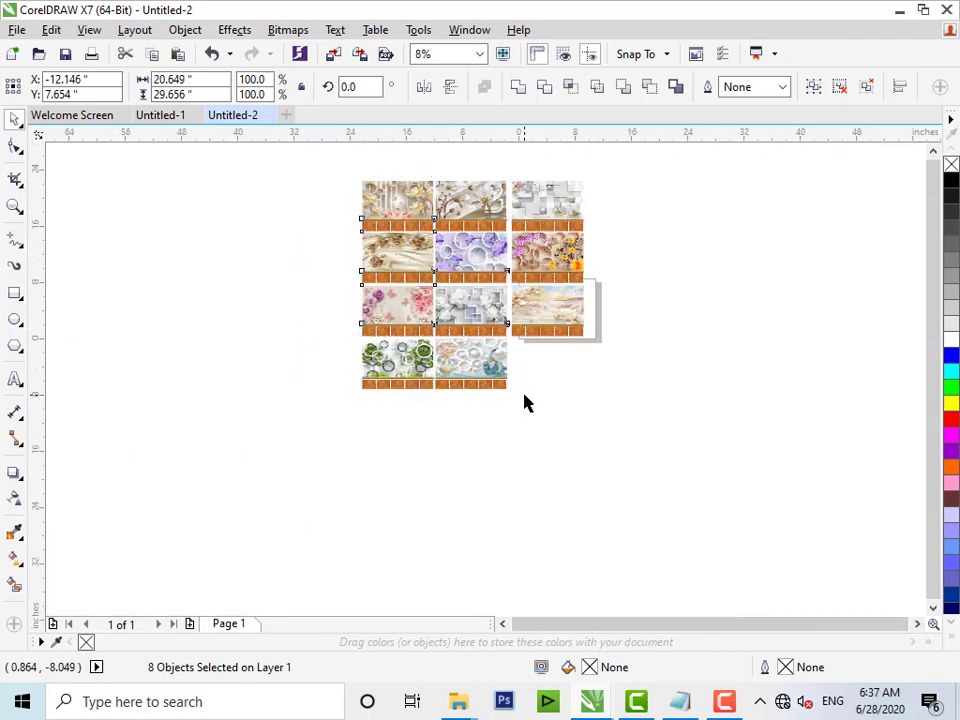
scroll(793, 494, up, 1)
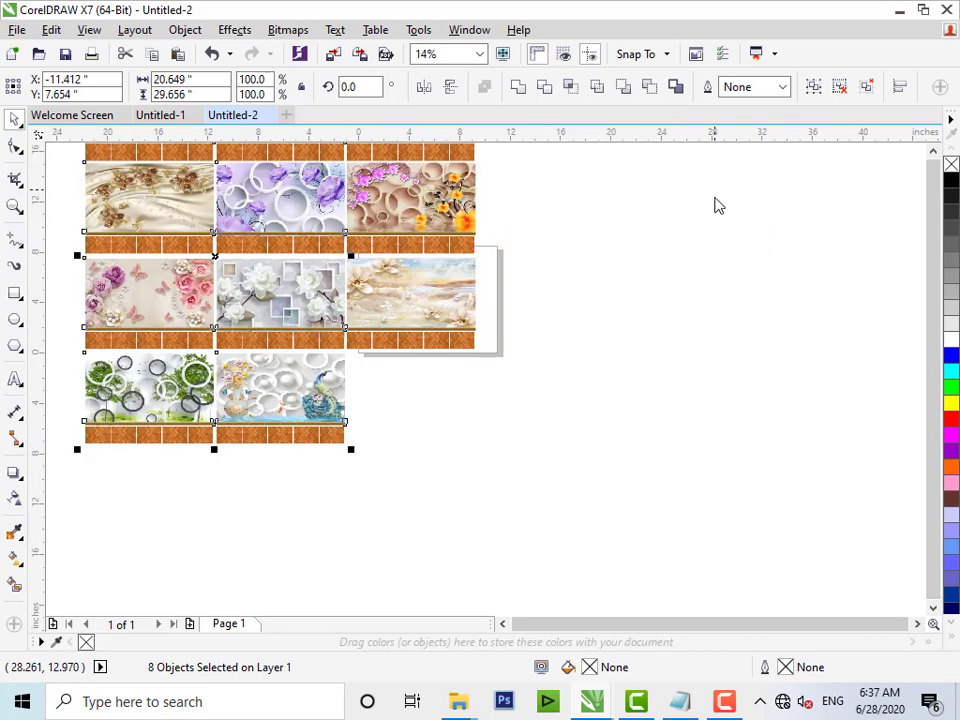
Step: Import Wall HD (45) from the HD folder and place it beside the page at about 17.5 by 10.9 inches
right_click(716, 189)
click(747, 270)
scroll(587, 377, down, 10)
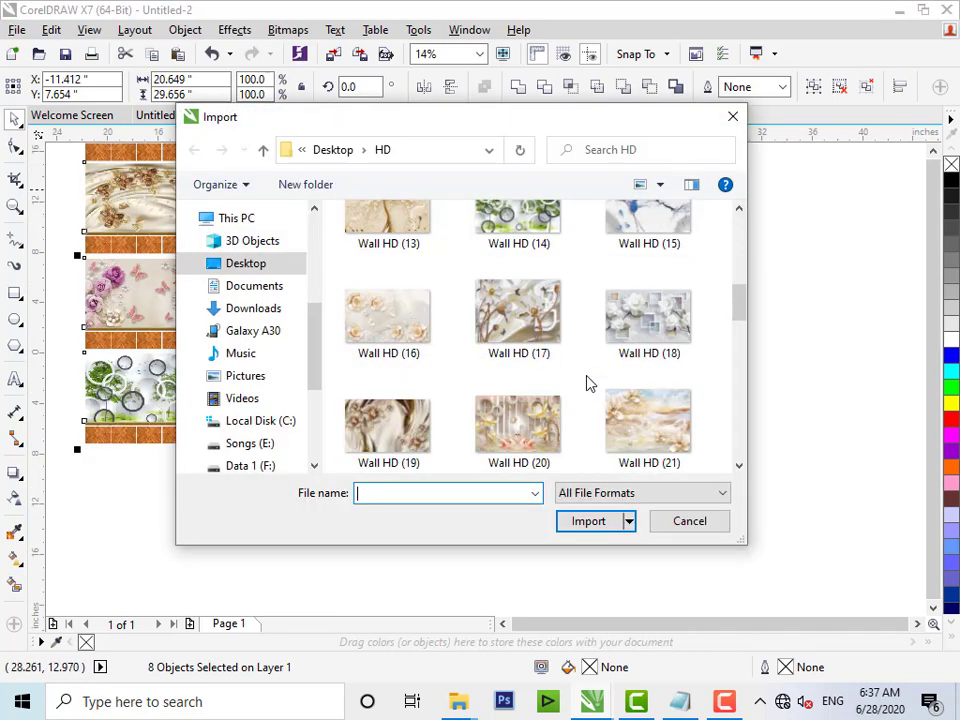
scroll(590, 384, down, 2)
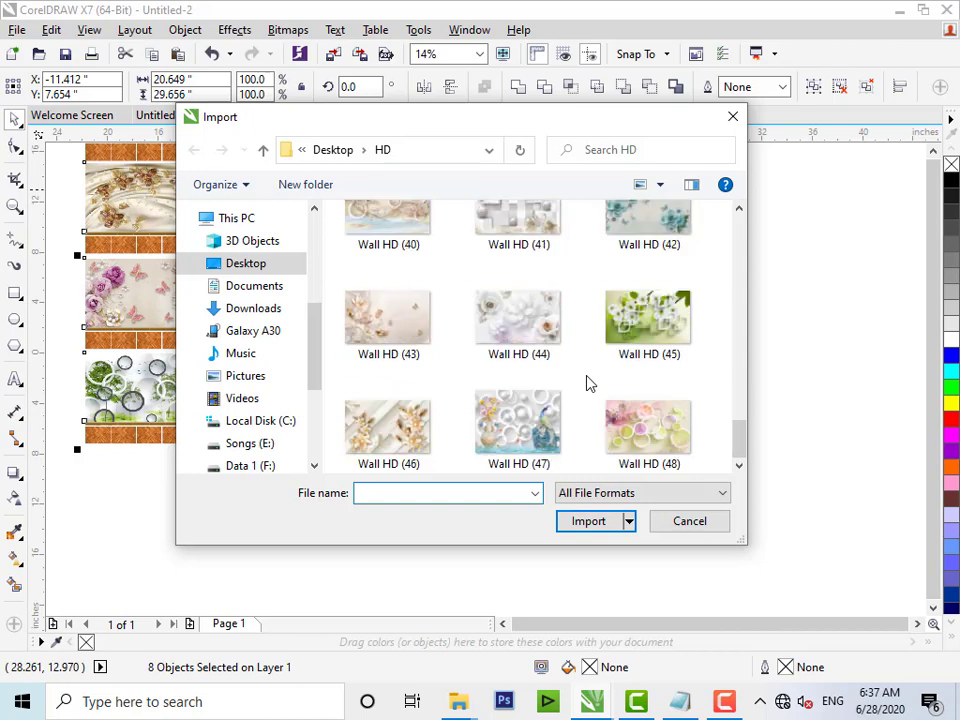
double_click(648, 318)
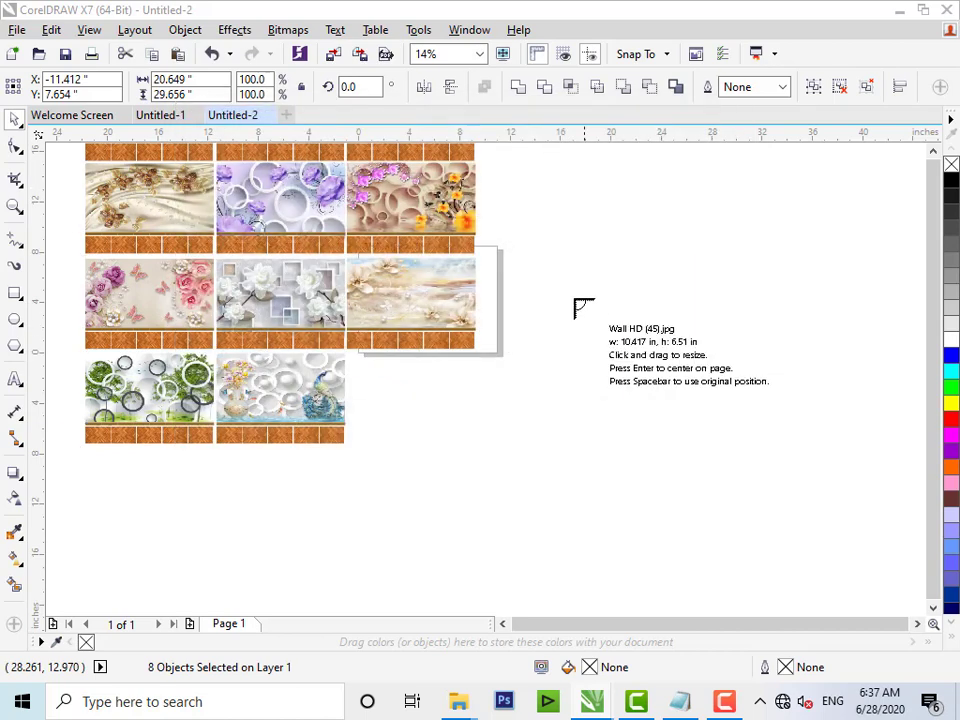
drag(576, 301, 805, 443)
Step: Duplicate the flower landscape design into the empty third-column spot of the bottom row and align its top with the peacock design
click(589, 527)
drag(449, 288, 459, 380)
shift+click(296, 373)
key(t)
Step: Ungroup the duplicated design and PowerClip the green white-blossom wallpaper inside its landscape frame
right_click(740, 351)
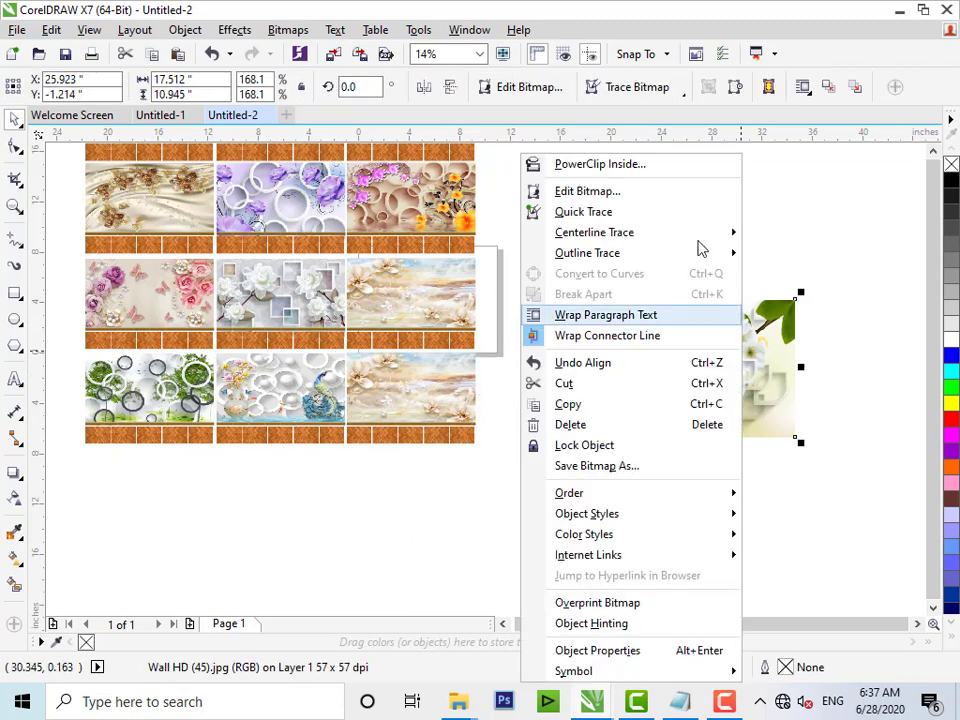
click(514, 426)
click(455, 381)
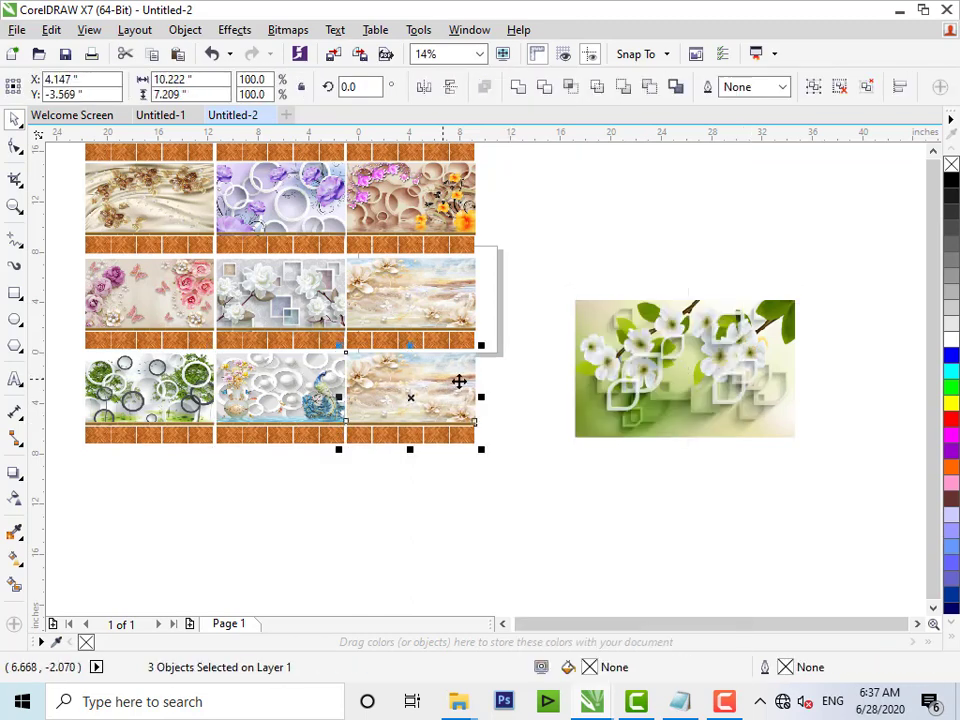
click(632, 365)
right_click(632, 365)
click(668, 168)
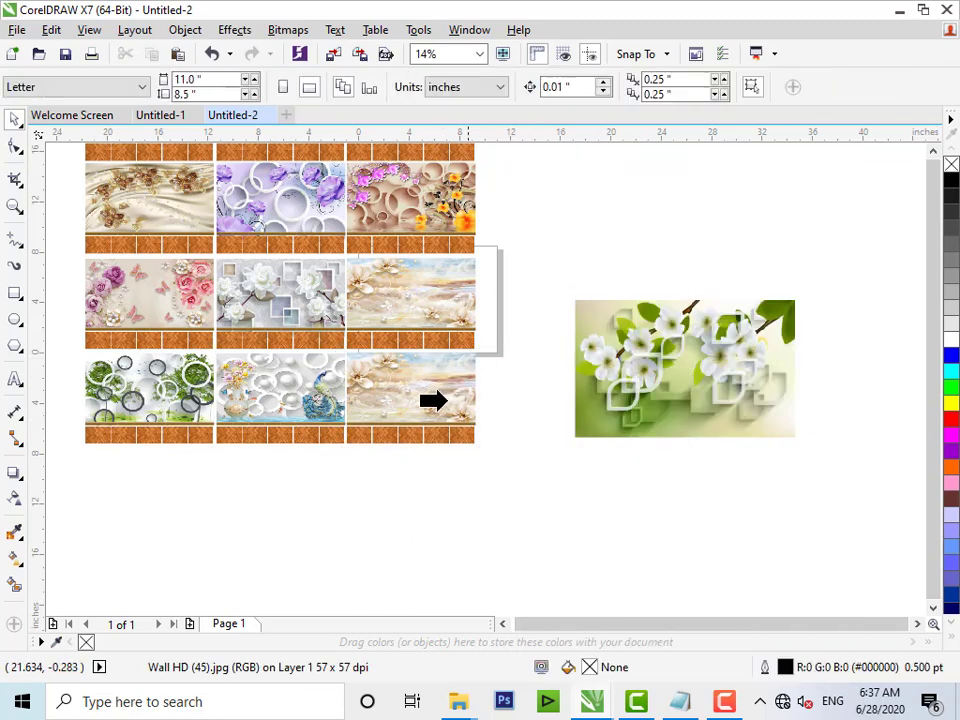
click(434, 399)
Step: Edit the PowerClip contents, scale the green blossom wallpaper to the frame's 10.222-inch width, and finish editing
ctrl+click(428, 391)
click(450, 373)
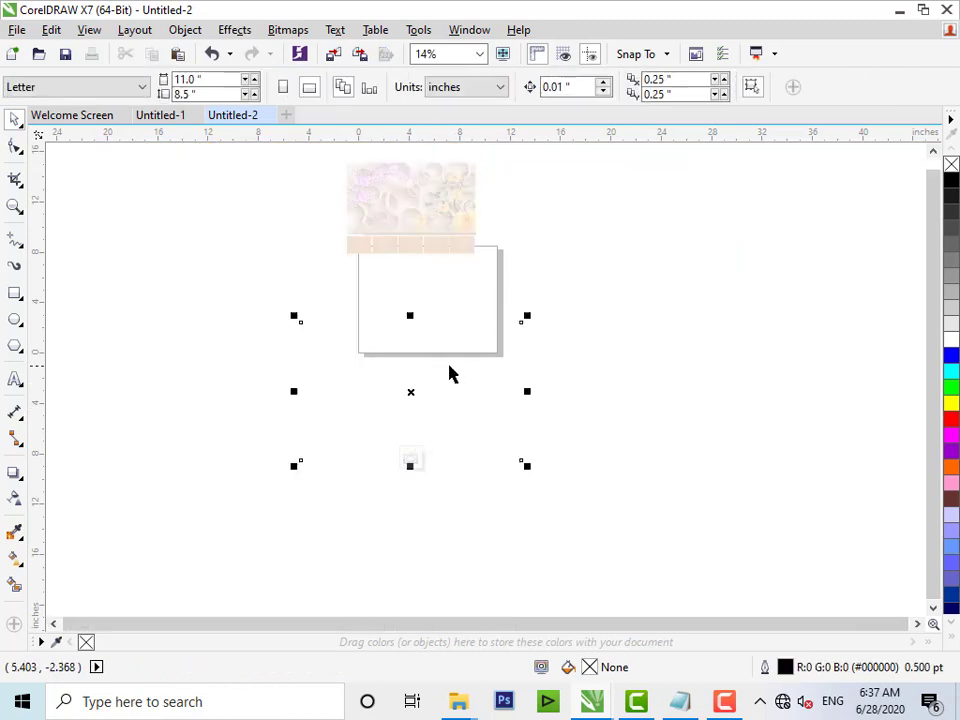
drag(266, 291, 635, 535)
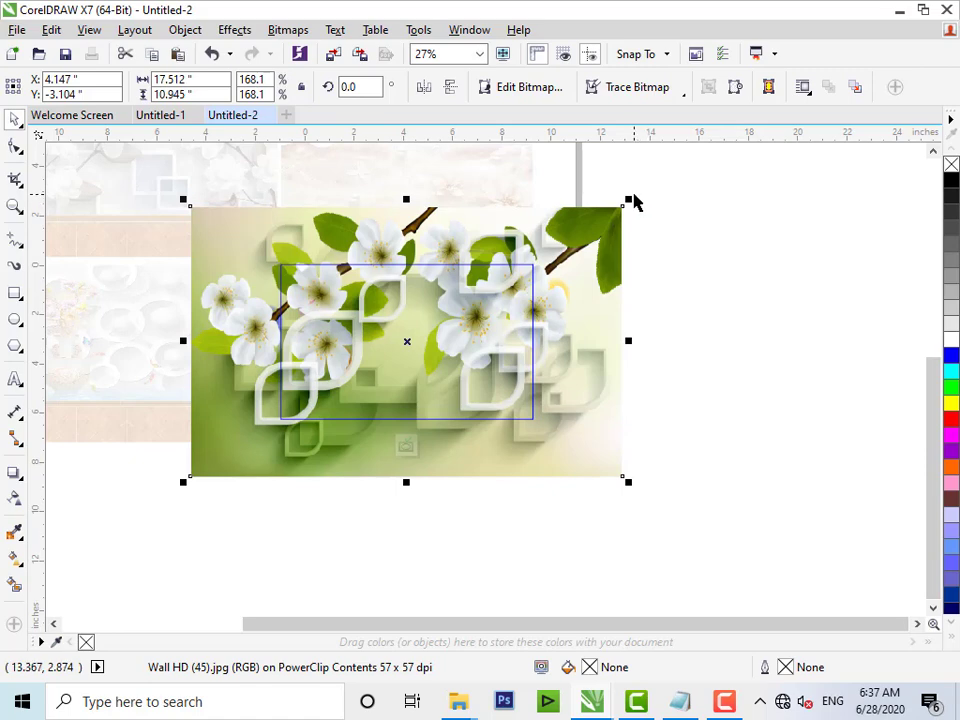
drag(624, 203, 541, 253)
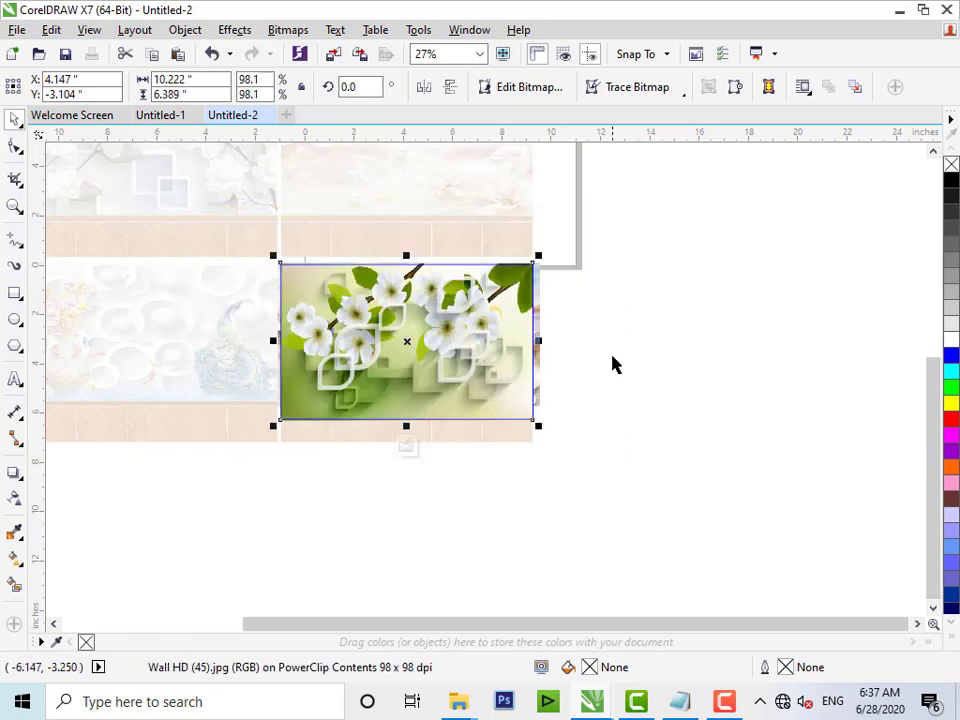
ctrl+click(612, 357)
click(605, 364)
key(F4)
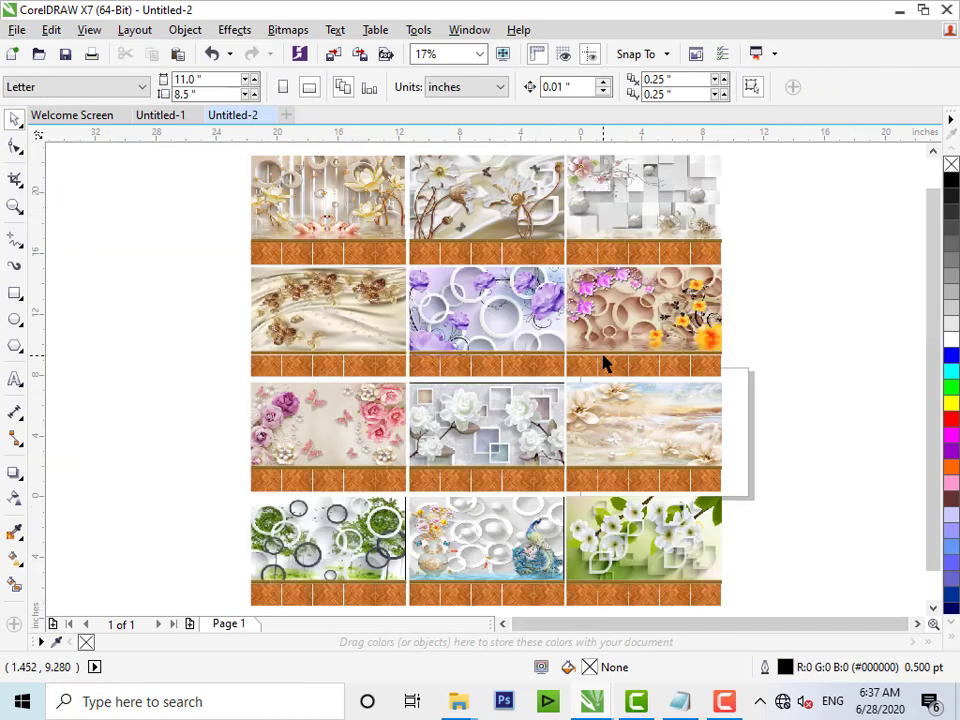
Step: Group all twelve designs and center the group on the page
scroll(599, 368, down, 2)
drag(386, 242, 728, 556)
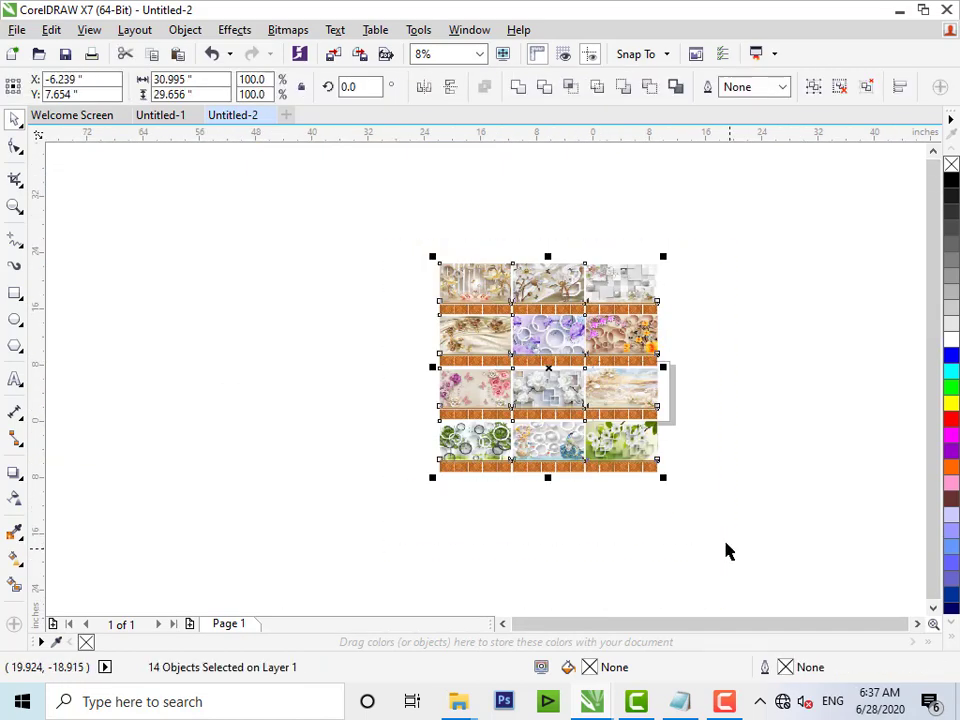
key(ctrl+g)
key(p)
click(805, 465)
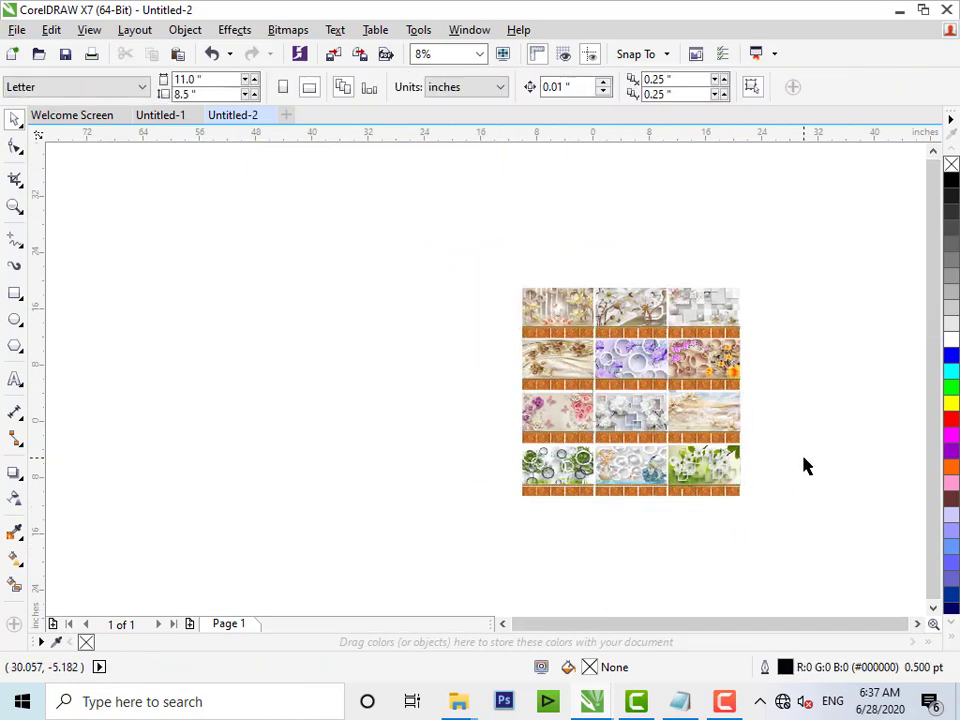
key(F4)
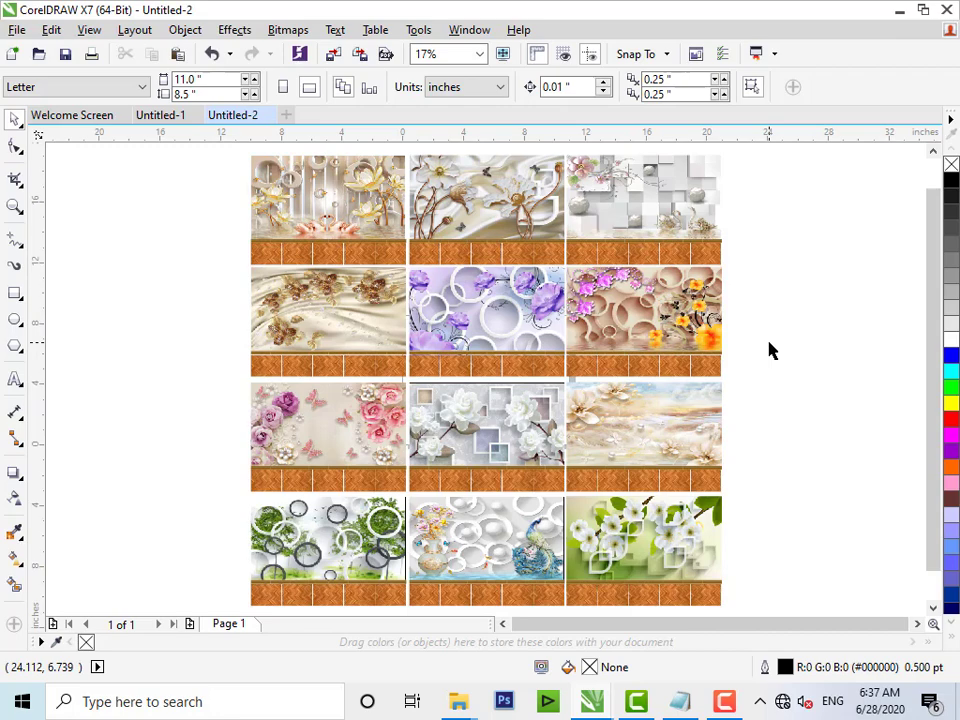
key(z)
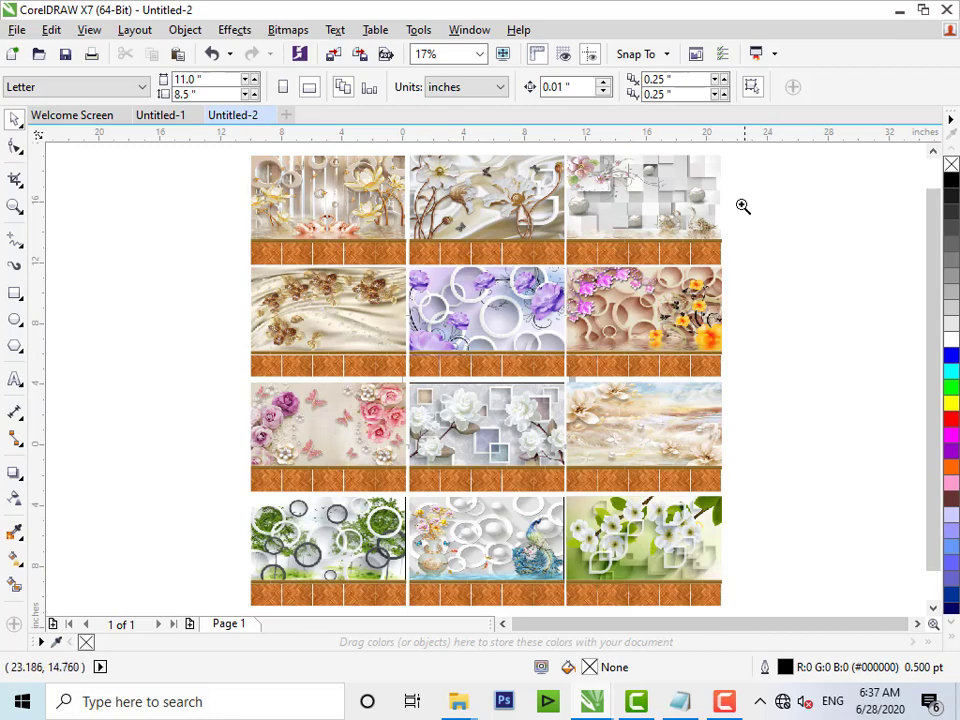
drag(741, 206, 949, 400)
key(F4)
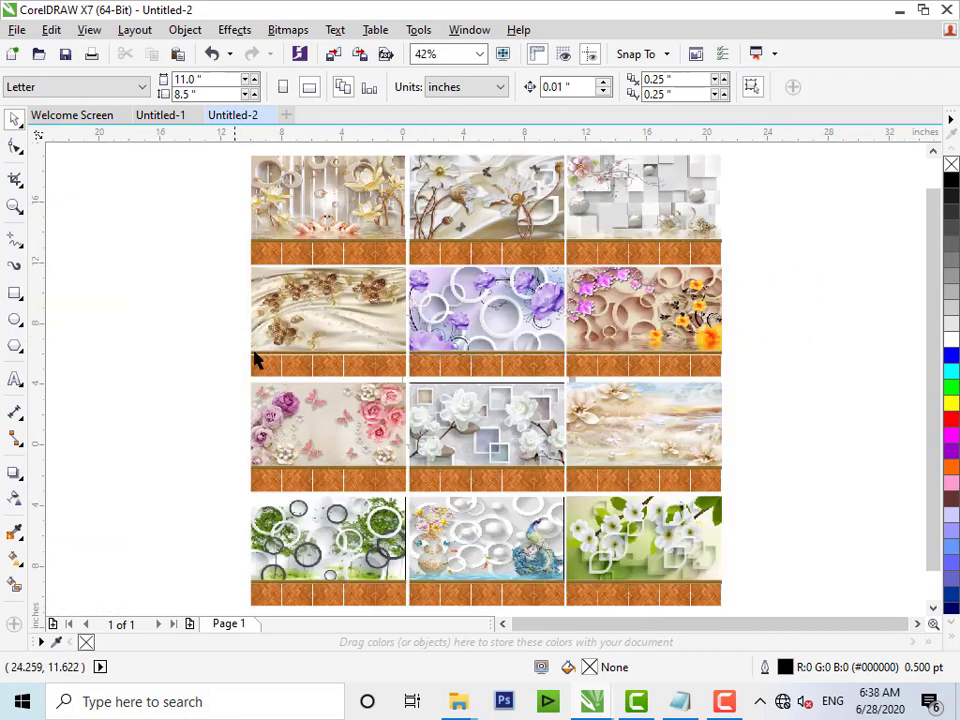
key(F2)
drag(298, 332, 424, 403)
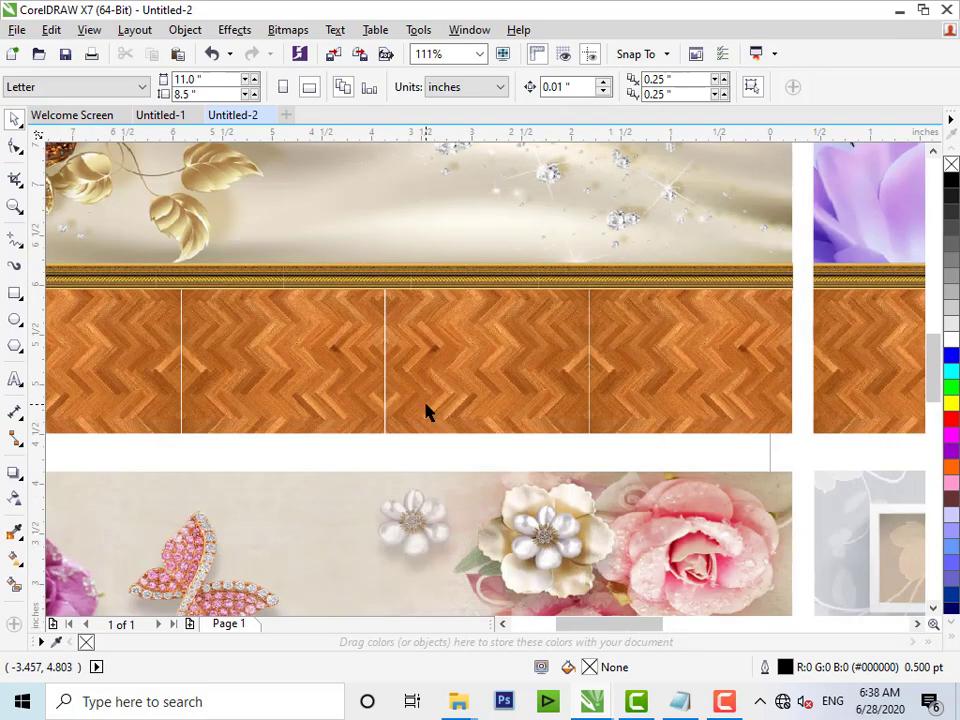
key(F4)
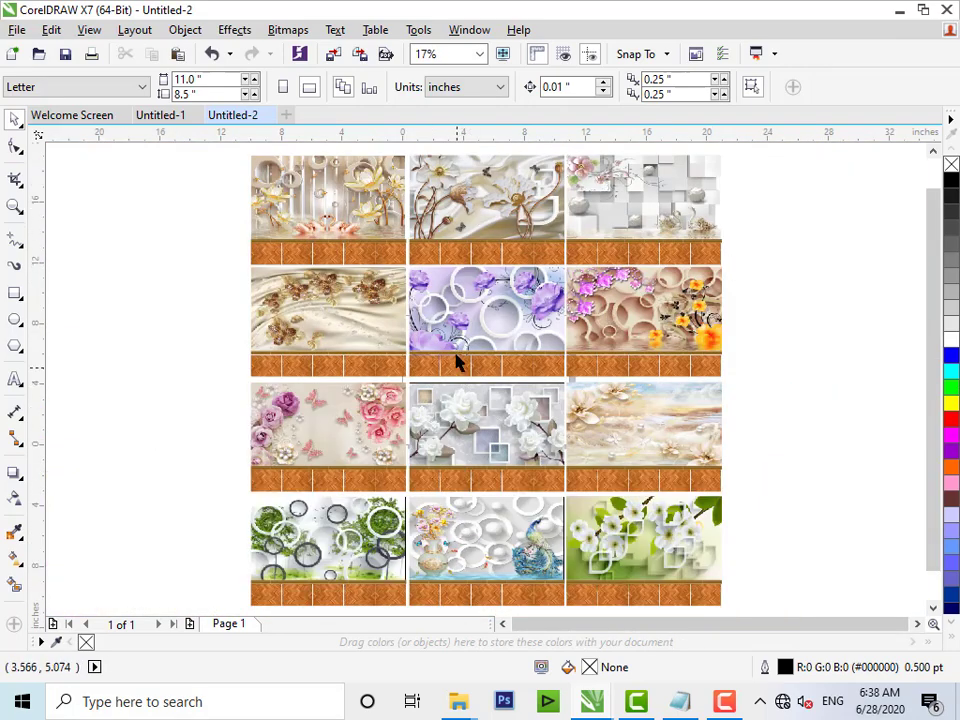
click(724, 702)
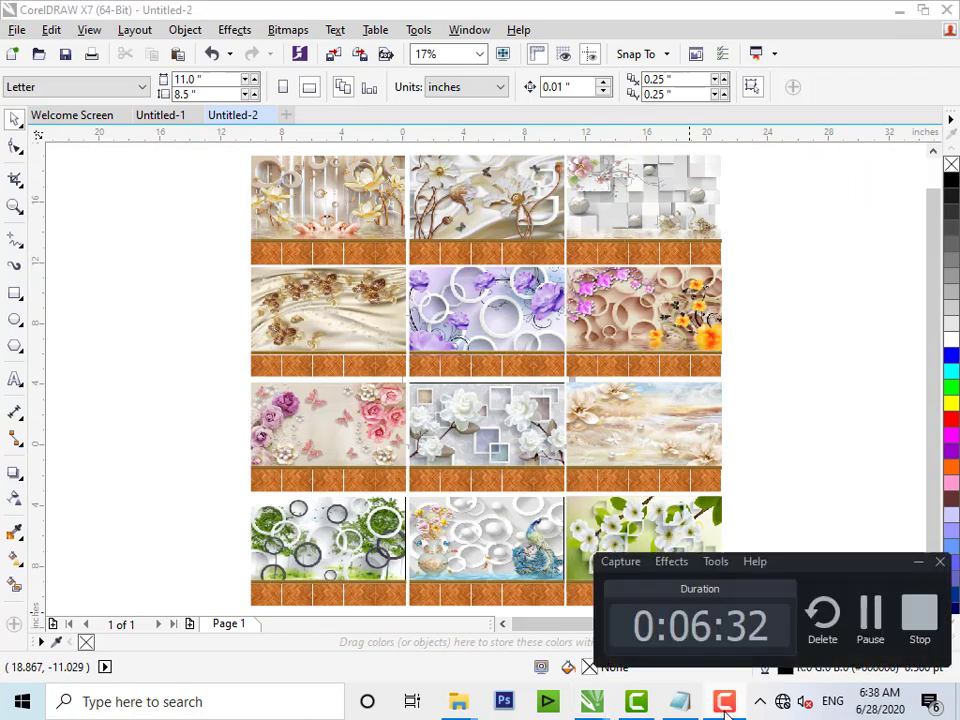
click(725, 703)
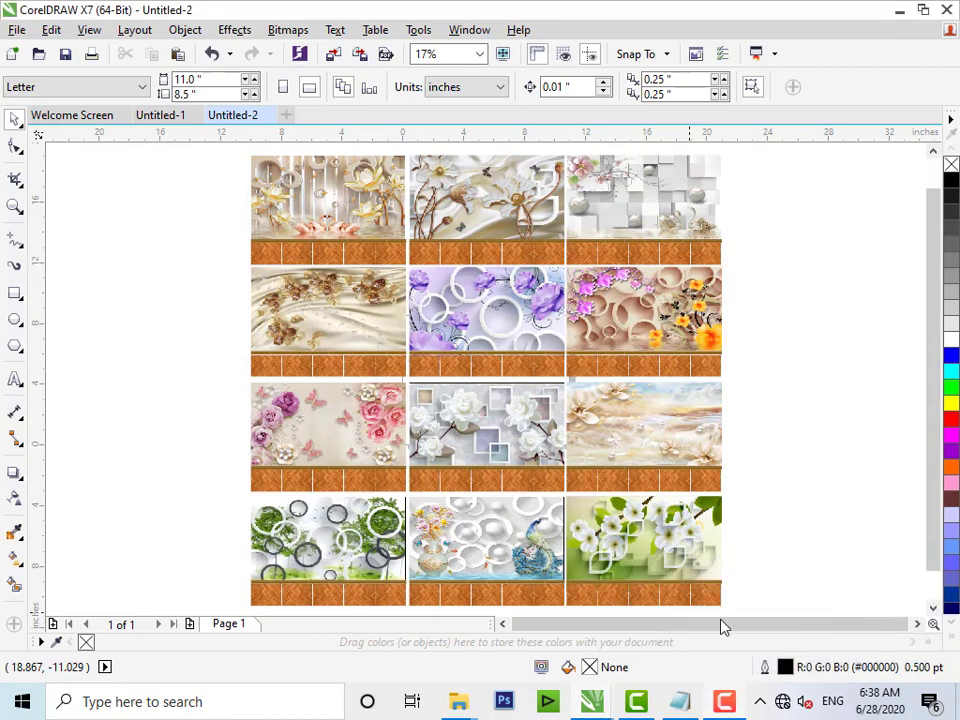